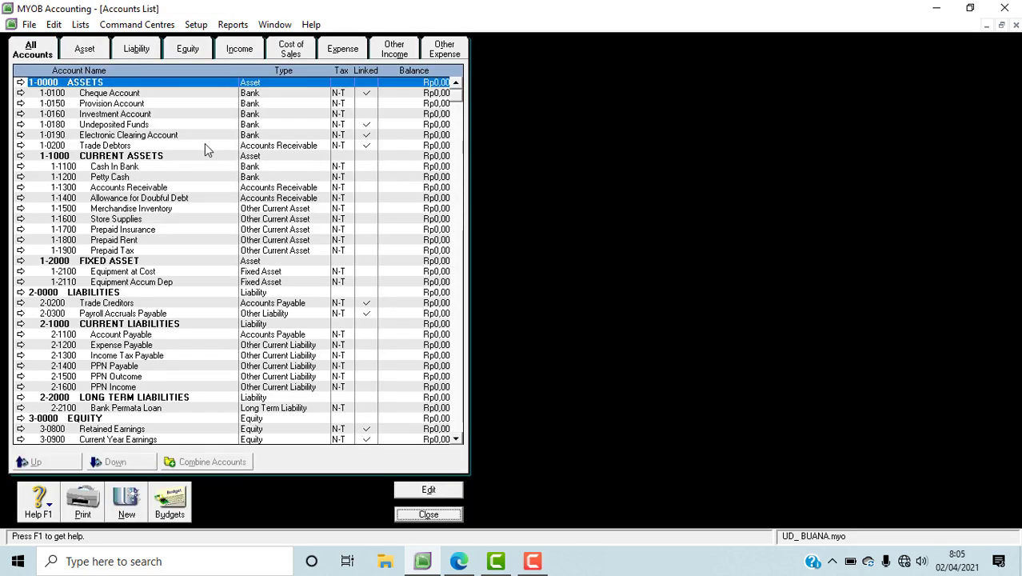
Set the linked bank account for undeposited funds to 1-1100 Cash In Bank in the accounts and banking linked accounts
{"action": "scroll", "coordinate": [165, 254], "scroll_direction": "down", "scroll_amount": 10}
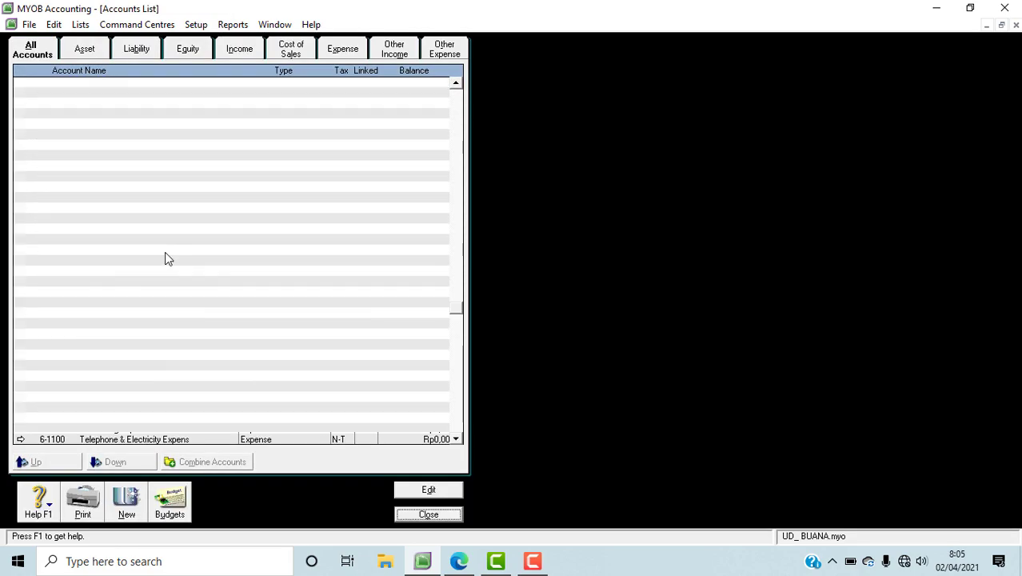
{"action": "scroll", "coordinate": [165, 253], "scroll_direction": "down", "scroll_amount": 4}
{"action": "scroll", "coordinate": [165, 253], "scroll_direction": "up", "scroll_amount": 10}
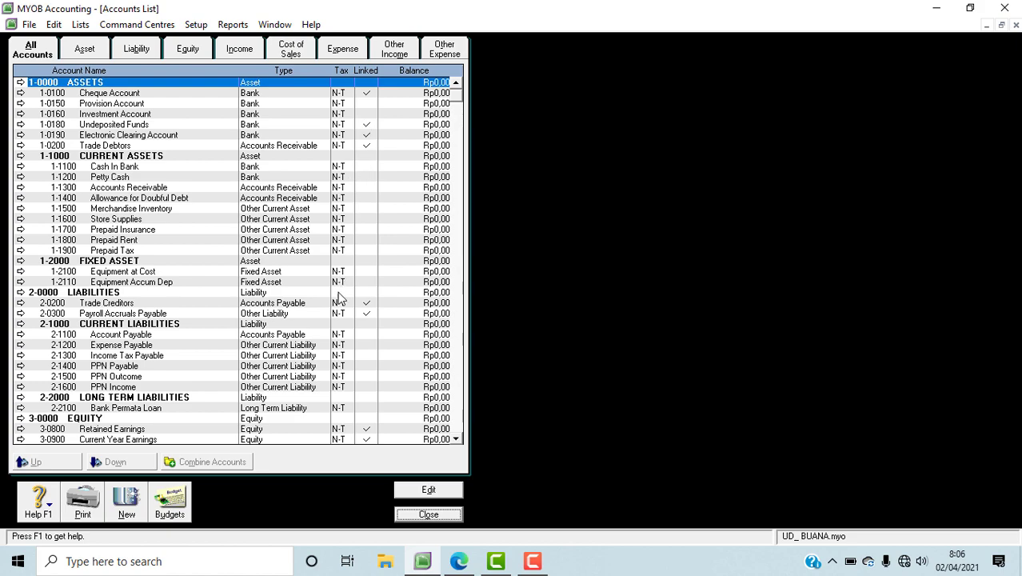
{"action": "left_click", "coordinate": [197, 25]}
{"action": "mouse_move", "coordinate": [221, 79]}
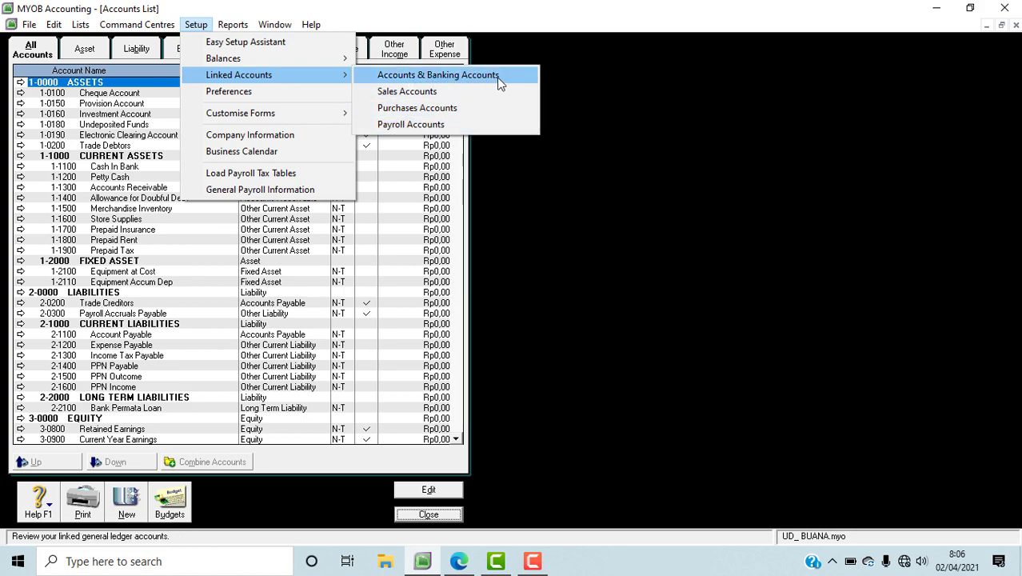
{"action": "left_click", "coordinate": [439, 75]}
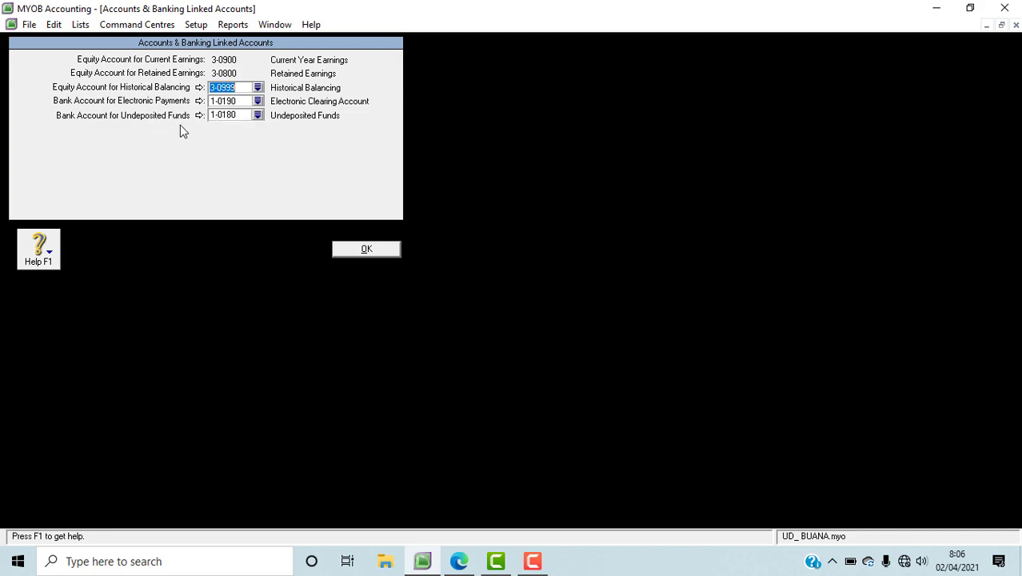
{"action": "left_click", "coordinate": [257, 115]}
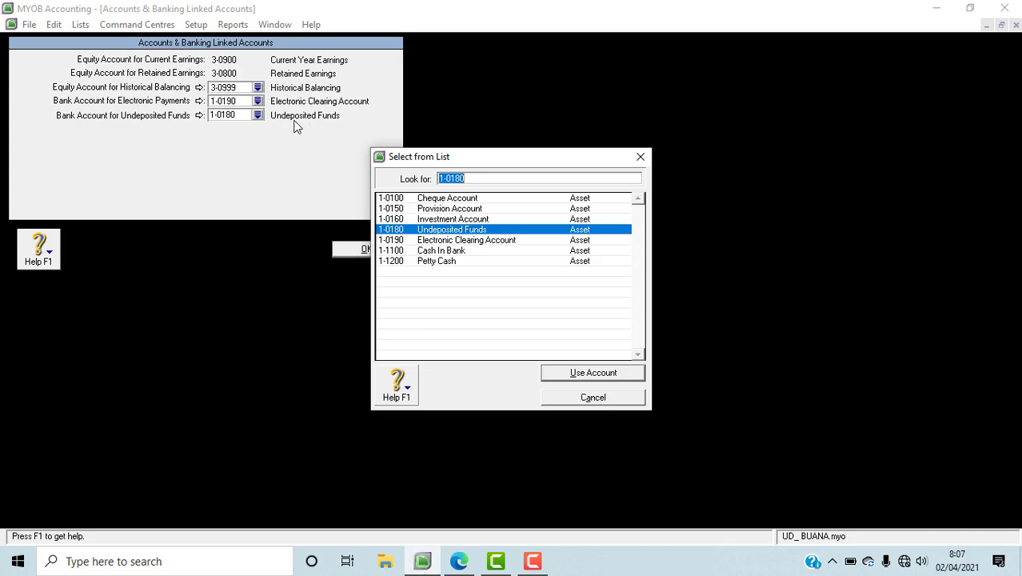
{"action": "left_click", "coordinate": [431, 252]}
{"action": "left_click", "coordinate": [592, 377]}
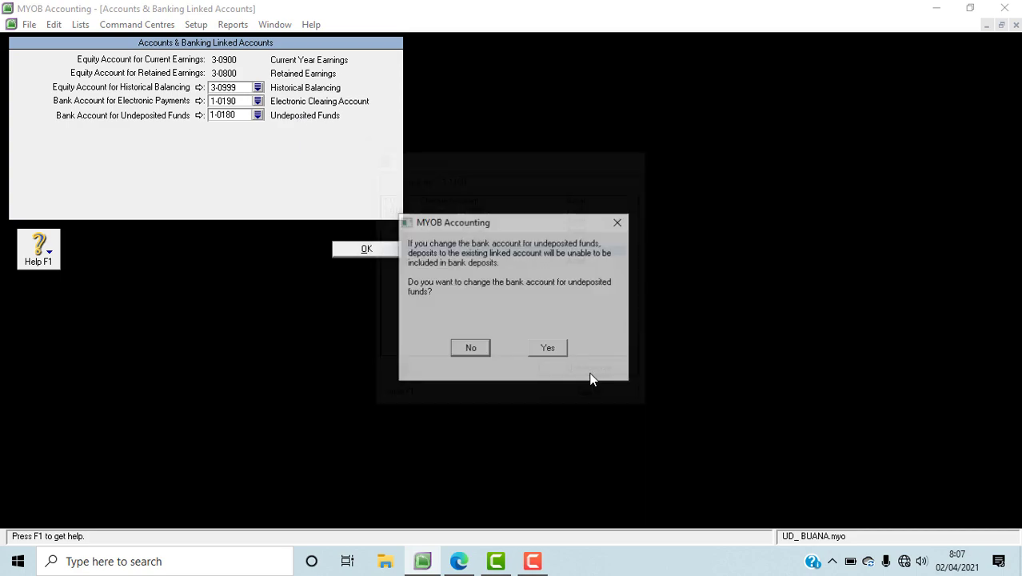
{"action": "left_click", "coordinate": [546, 352]}
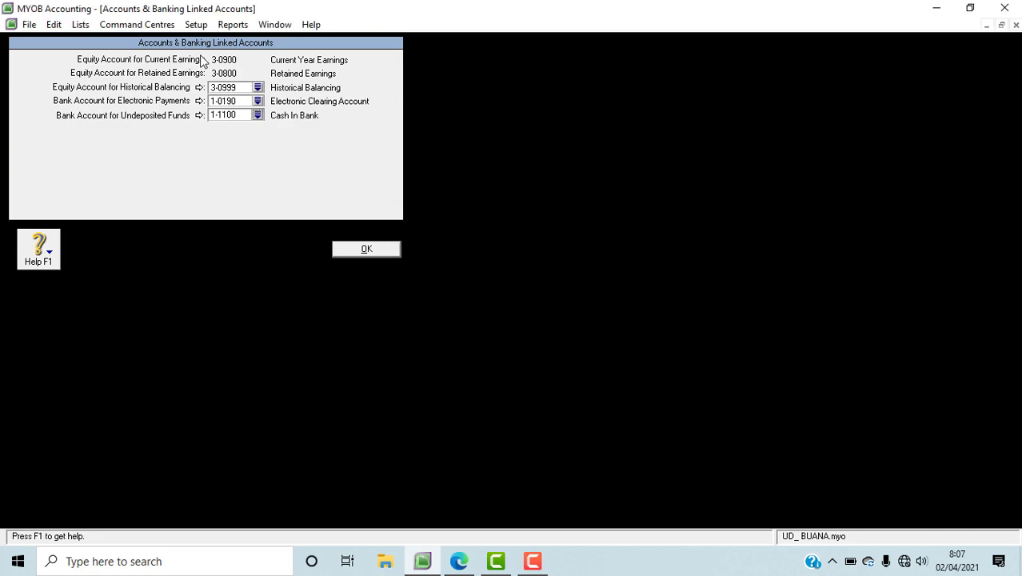
{"action": "left_click", "coordinate": [196, 25]}
{"action": "mouse_move", "coordinate": [329, 76]}
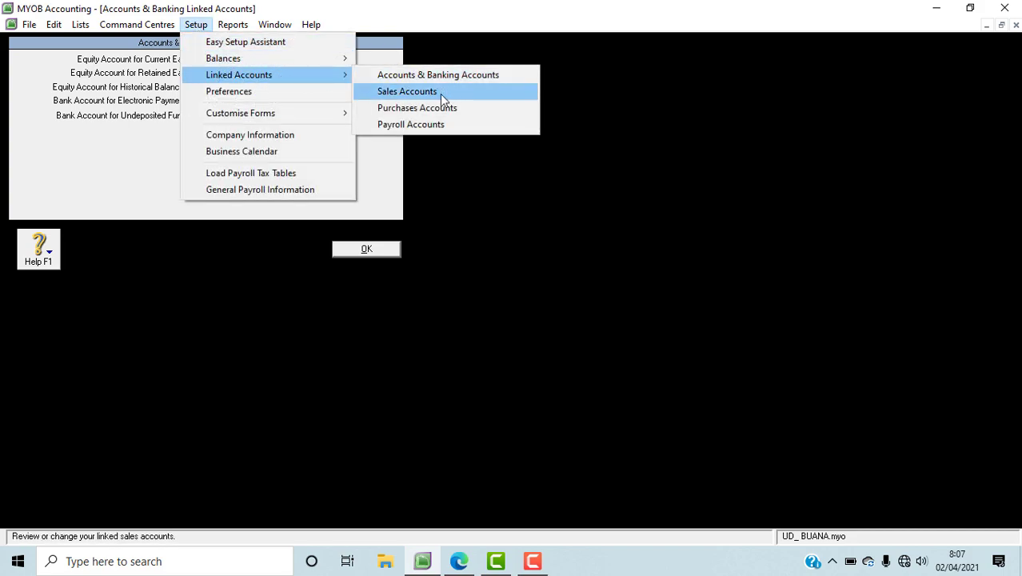
{"action": "left_click", "coordinate": [112, 182]}
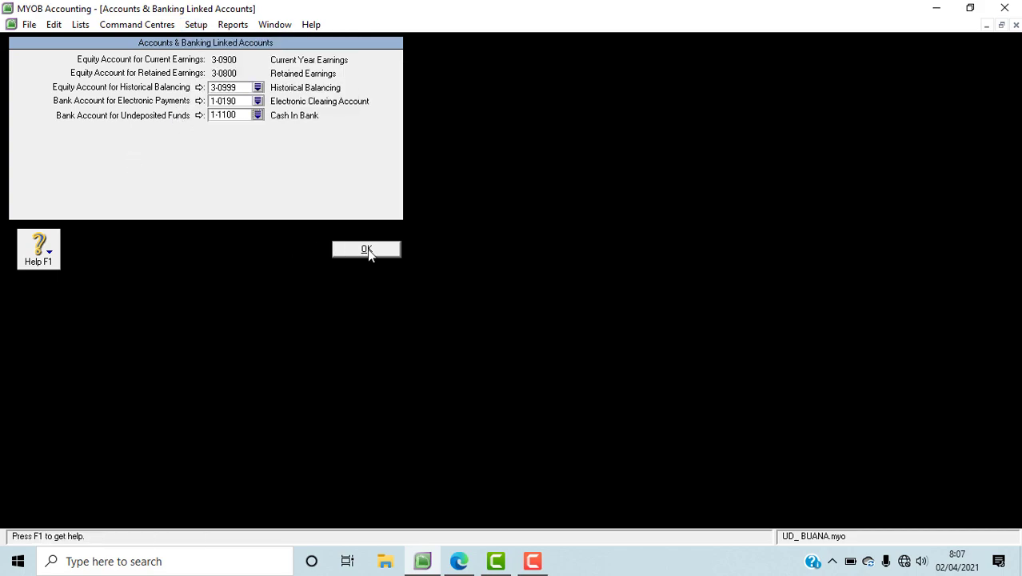
In the sales linked accounts, set the receivables tracking account to 1-1300 Accounts Receivable and the customer receipts bank account to 1-1100 Cash In Bank
{"action": "left_click", "coordinate": [193, 28]}
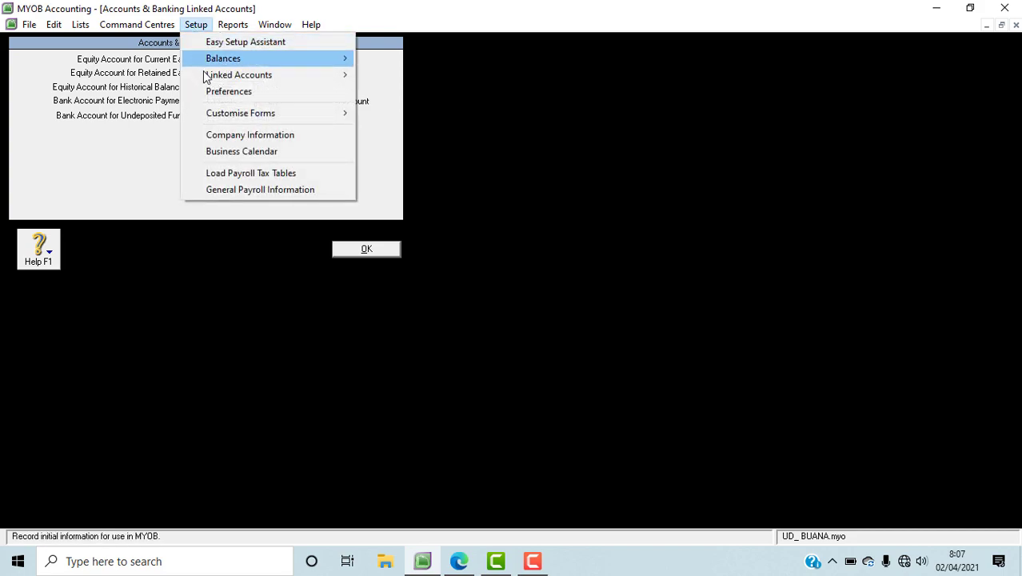
{"action": "left_click", "coordinate": [389, 93]}
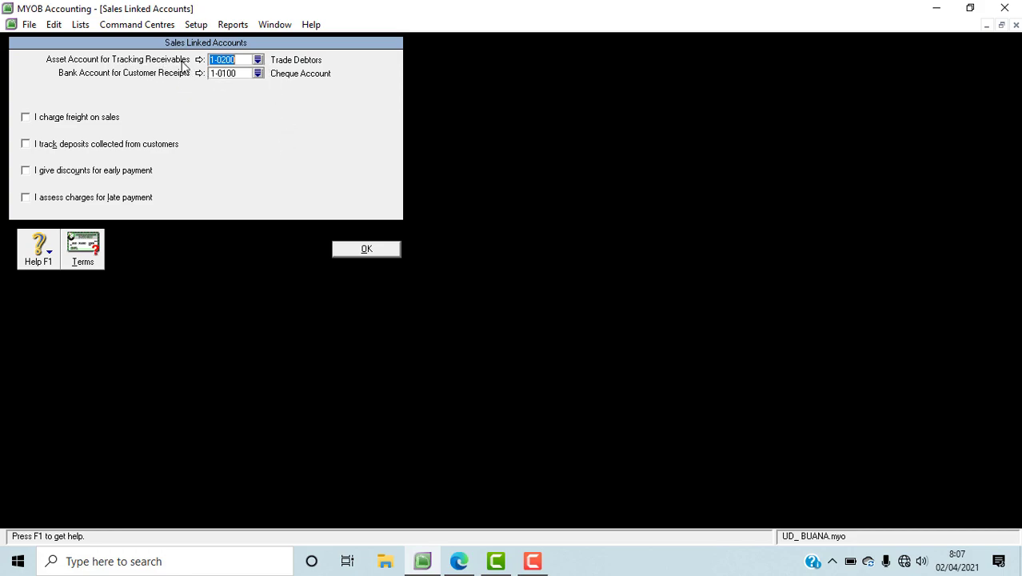
{"action": "left_click", "coordinate": [258, 61]}
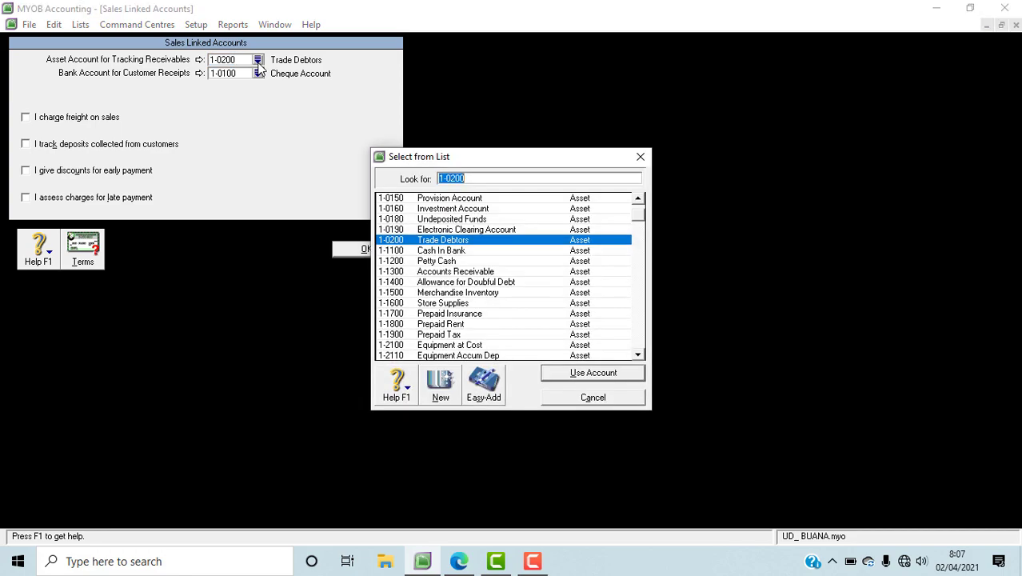
{"action": "left_click", "coordinate": [475, 272]}
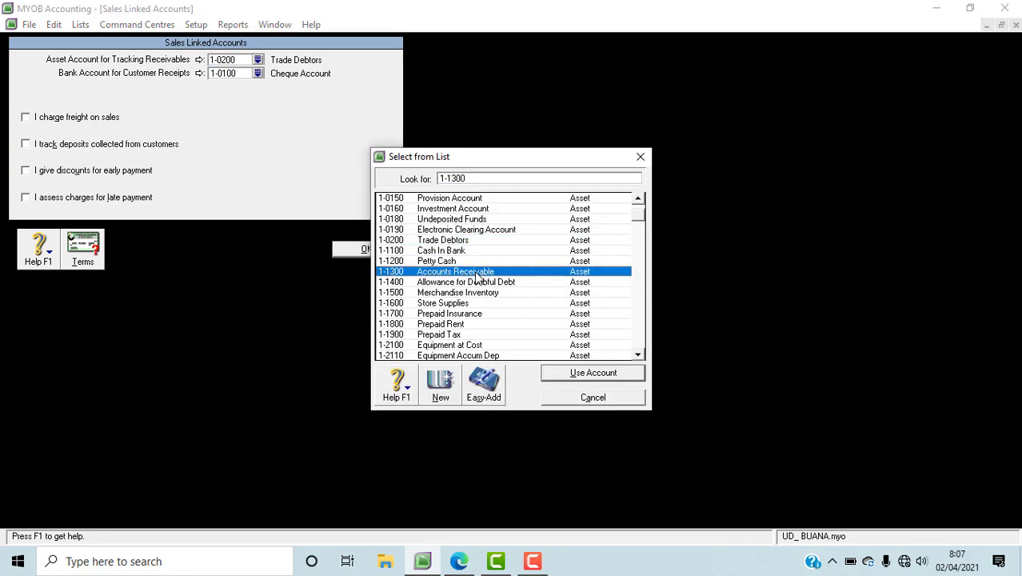
{"action": "left_click", "coordinate": [585, 371]}
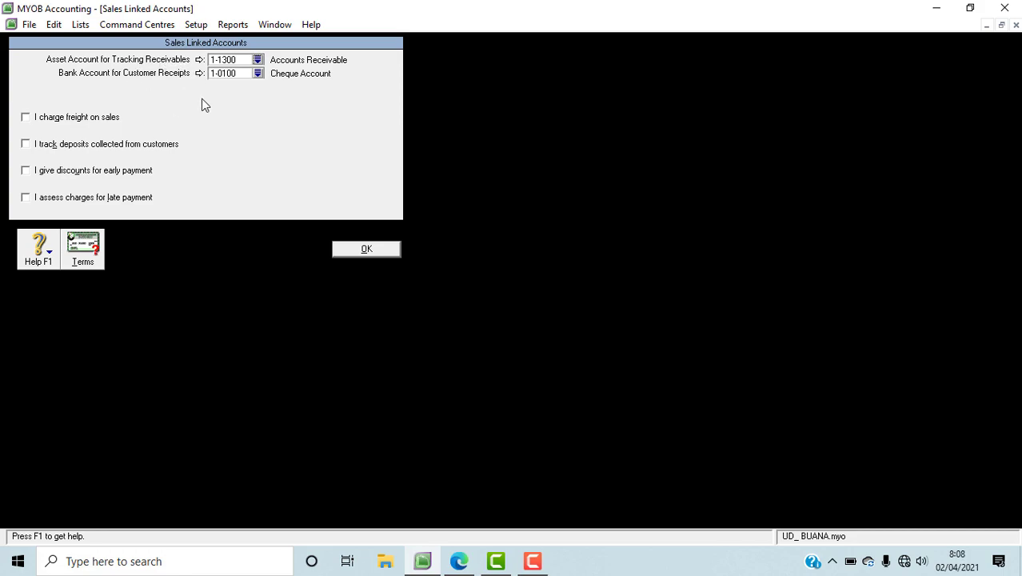
{"action": "left_click", "coordinate": [259, 73]}
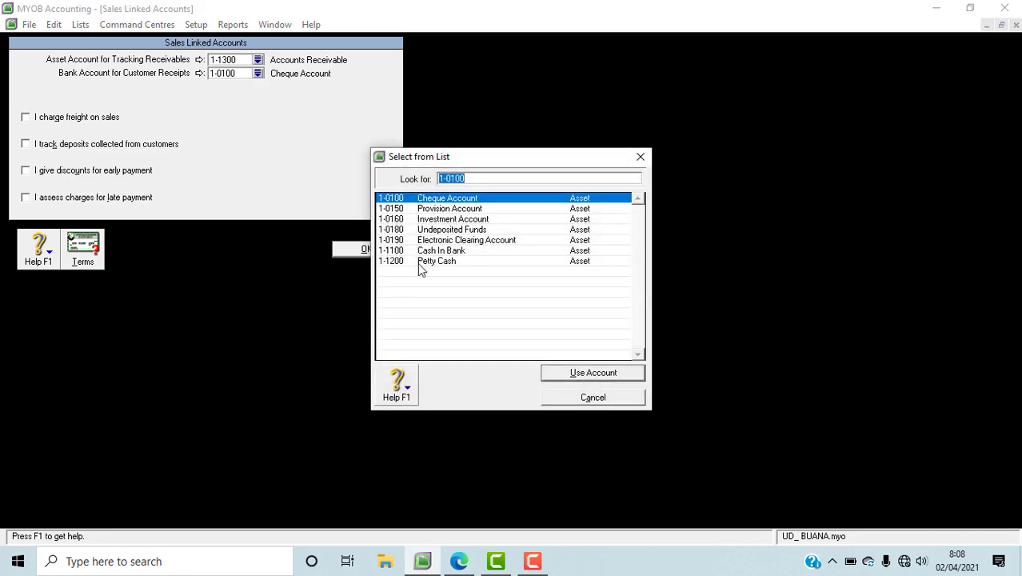
{"action": "left_click", "coordinate": [429, 253]}
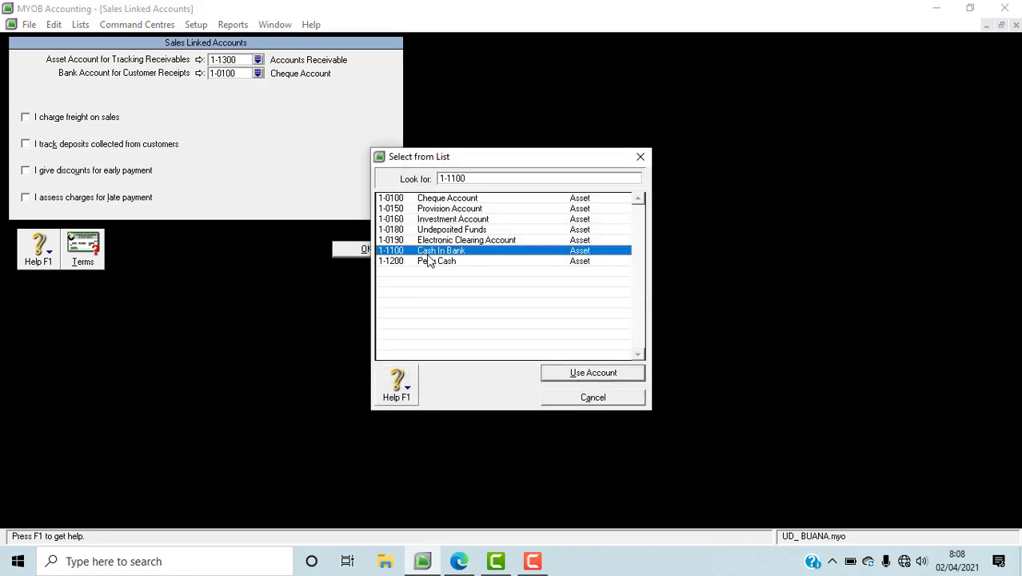
{"action": "left_click", "coordinate": [571, 374]}
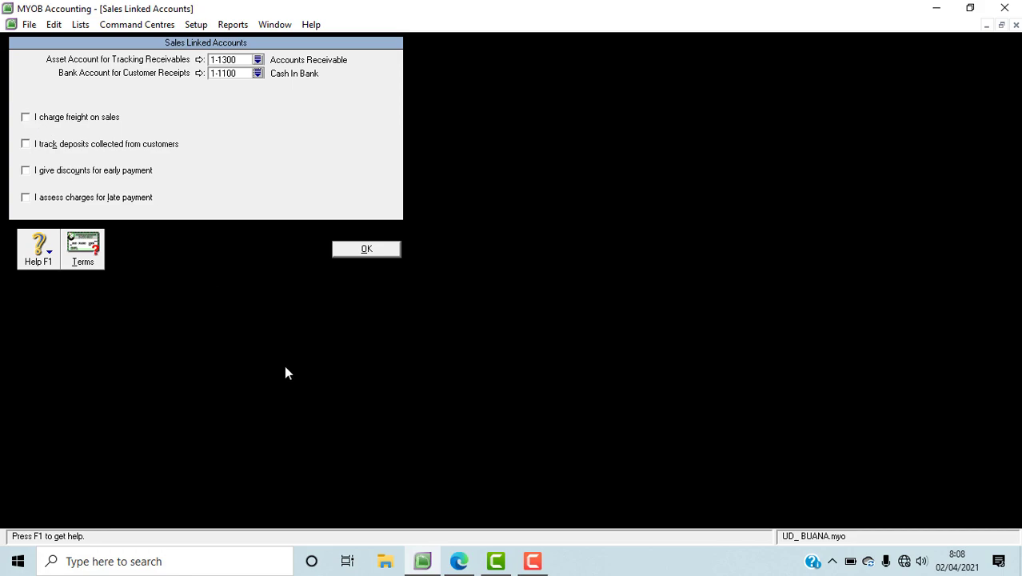
Switch to the exam PDF in Edge and examine the account list on pages 4 and 5 for accounts matching the optional sales links
{"action": "left_click", "coordinate": [455, 564]}
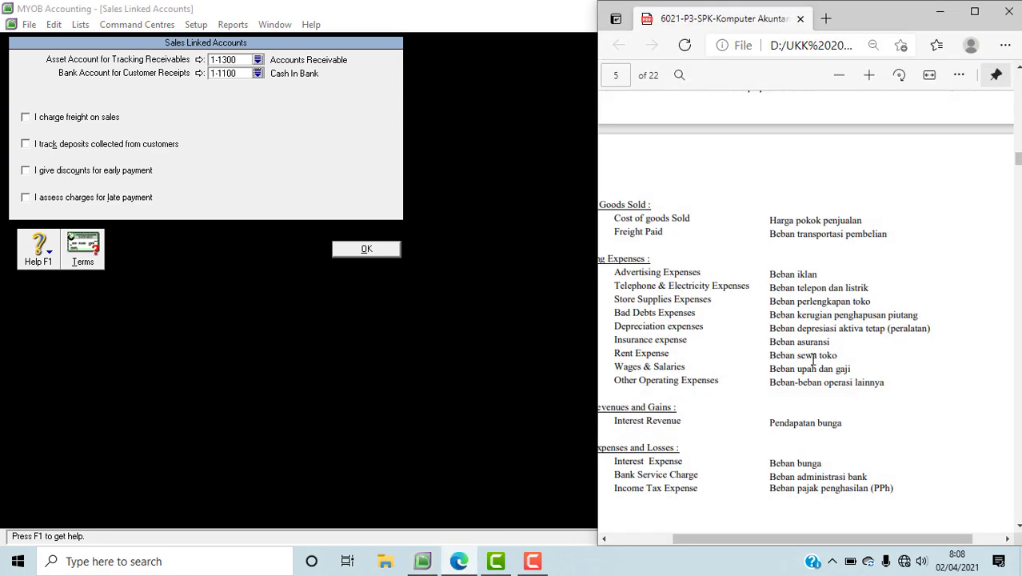
{"action": "left_click_drag", "start_coordinate": [769, 543], "coordinate": [733, 546]}
{"action": "scroll", "coordinate": [797, 435], "scroll_direction": "up", "scroll_amount": 10}
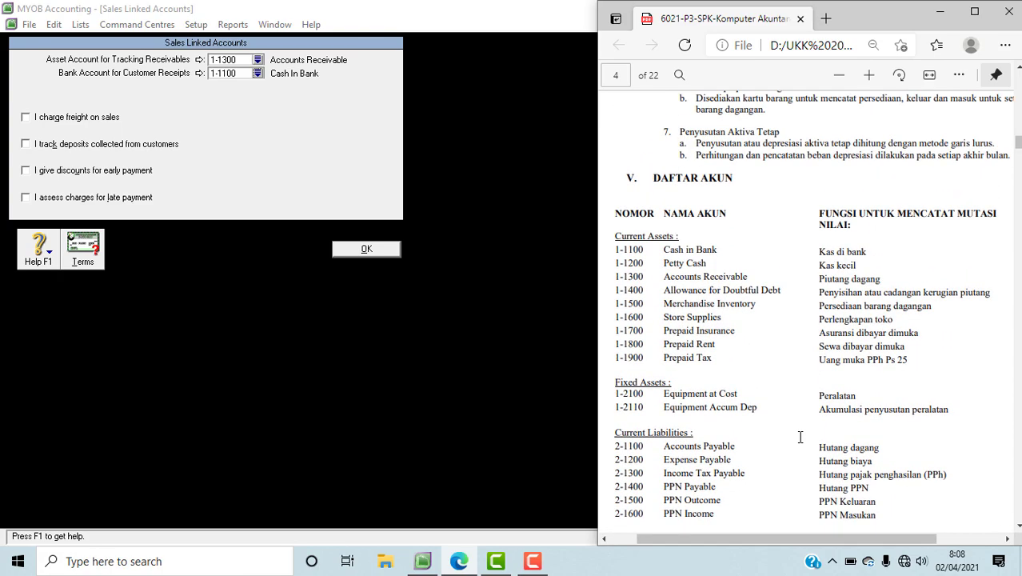
{"action": "scroll", "coordinate": [800, 437], "scroll_direction": "down", "scroll_amount": 5}
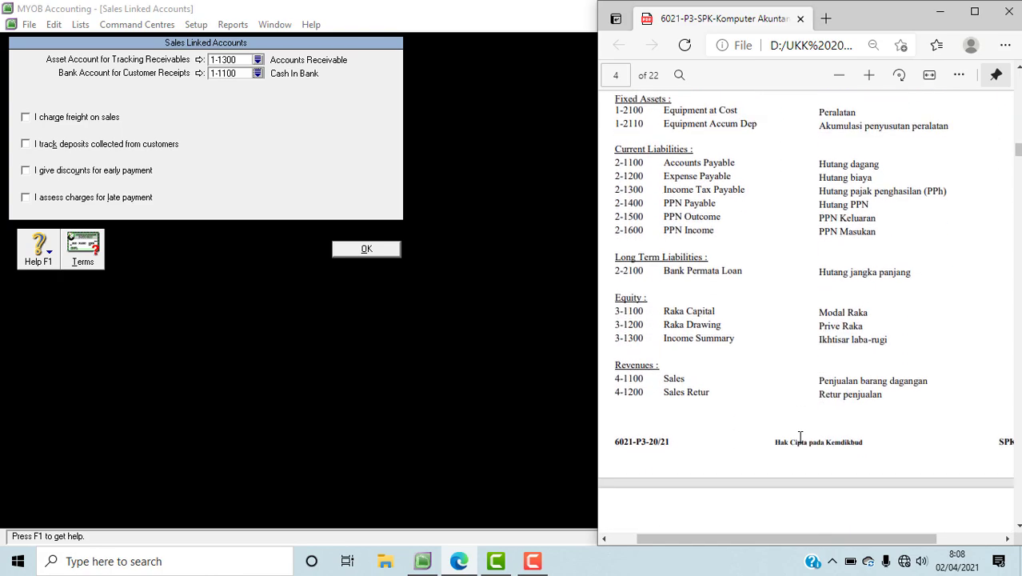
{"action": "scroll", "coordinate": [800, 436], "scroll_direction": "down", "scroll_amount": 5}
{"action": "scroll", "coordinate": [800, 436], "scroll_direction": "down", "scroll_amount": 3}
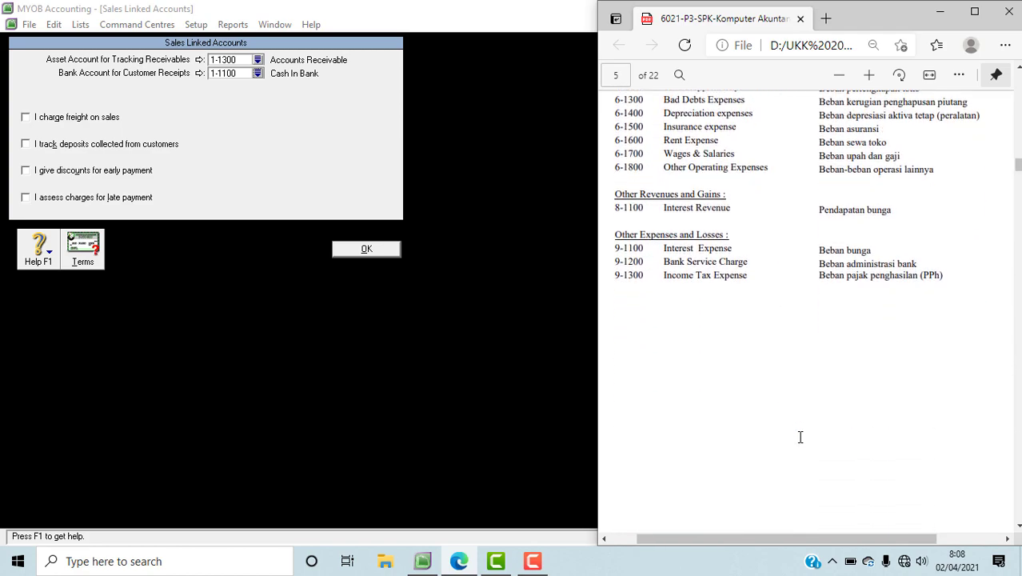
{"action": "scroll", "coordinate": [800, 437], "scroll_direction": "up", "scroll_amount": 3}
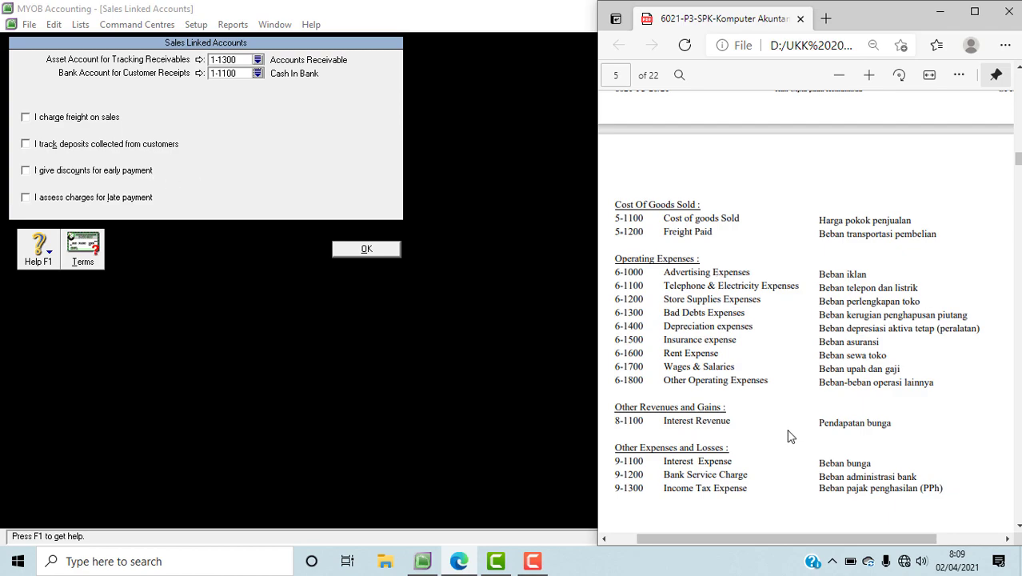
{"action": "scroll", "coordinate": [788, 436], "scroll_direction": "down", "scroll_amount": 2}
{"action": "scroll", "coordinate": [788, 431], "scroll_direction": "up", "scroll_amount": 2}
{"action": "scroll", "coordinate": [788, 432], "scroll_direction": "up", "scroll_amount": 5}
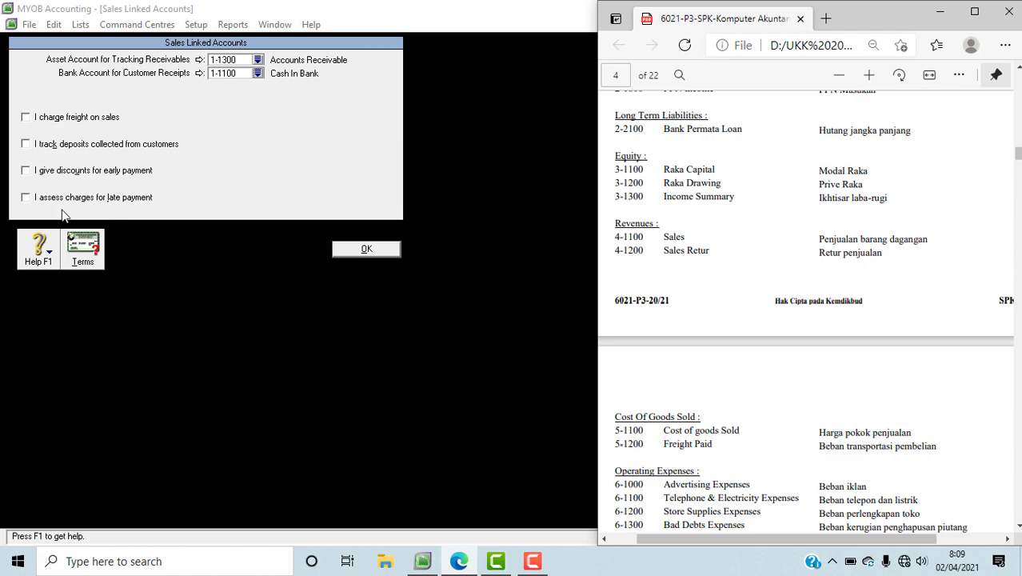
{"action": "scroll", "coordinate": [836, 263], "scroll_direction": "down", "scroll_amount": 2}
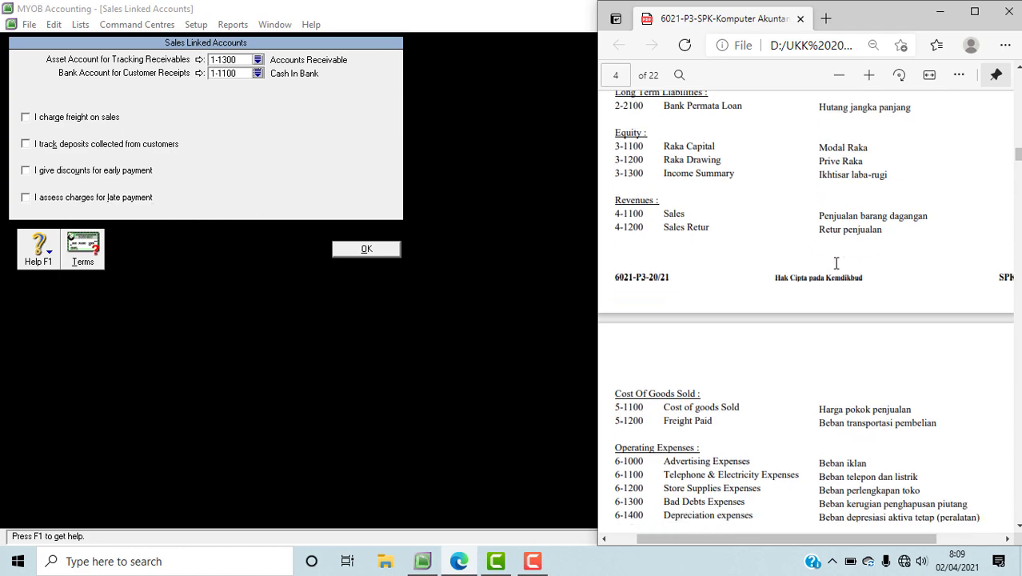
{"action": "scroll", "coordinate": [837, 263], "scroll_direction": "down", "scroll_amount": 5}
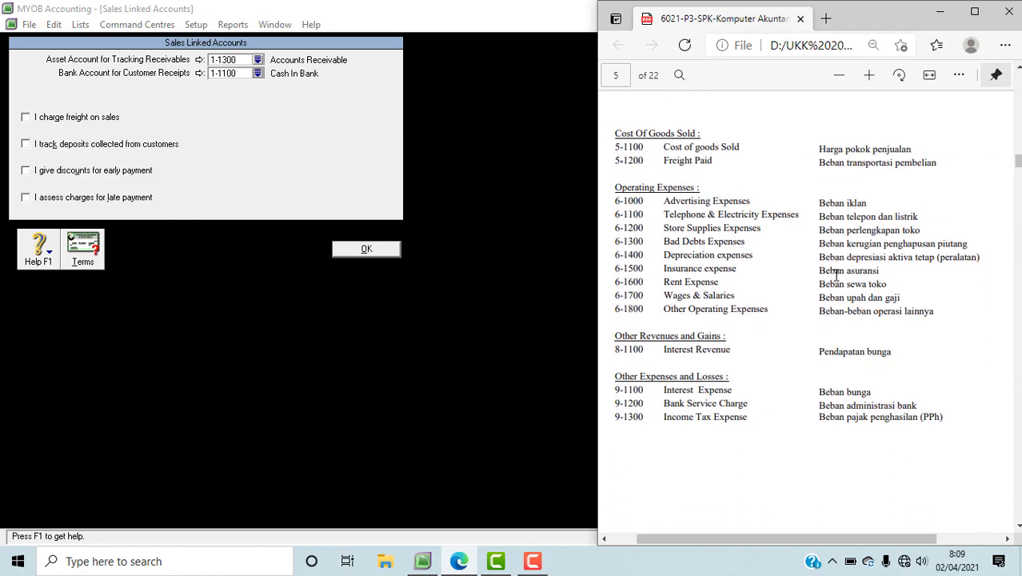
{"action": "scroll", "coordinate": [836, 274], "scroll_direction": "up", "scroll_amount": 10}
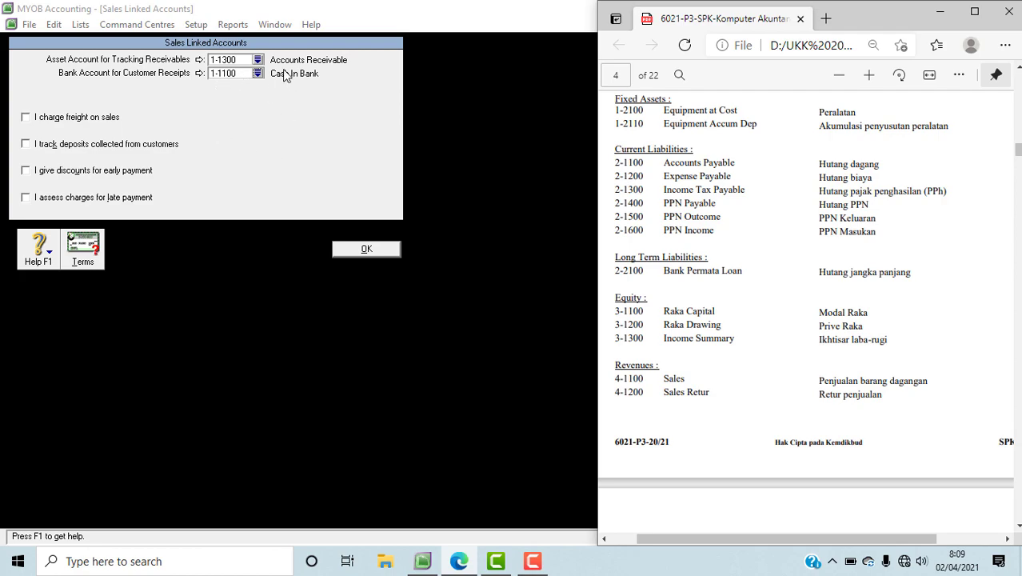
{"action": "left_click", "coordinate": [446, 329]}
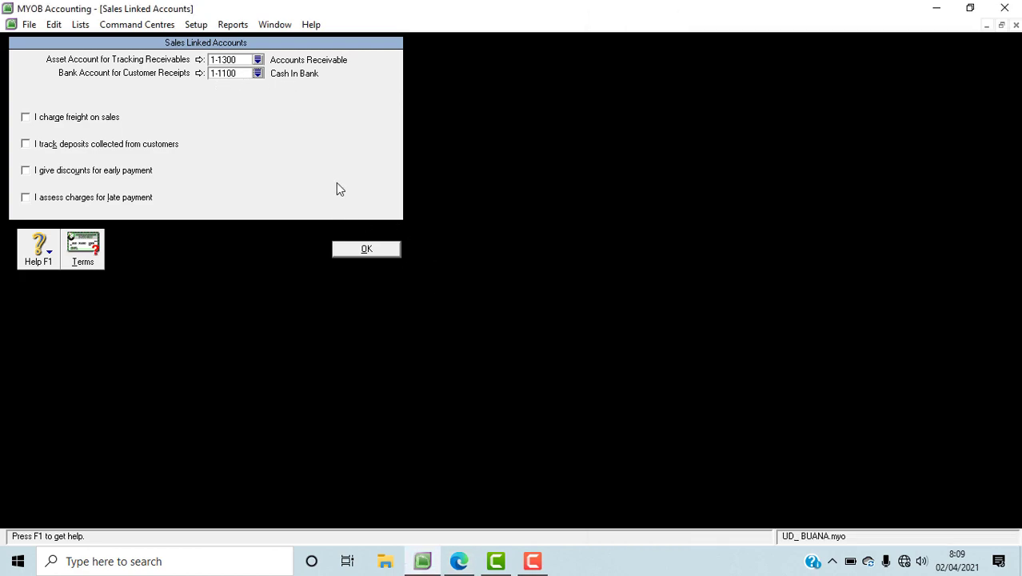
In the purchases linked accounts, set the payables tracking liability account to 2-1100 Account Payable and check it against the PDF's account list
{"action": "left_click", "coordinate": [196, 25]}
{"action": "mouse_move", "coordinate": [210, 74]}
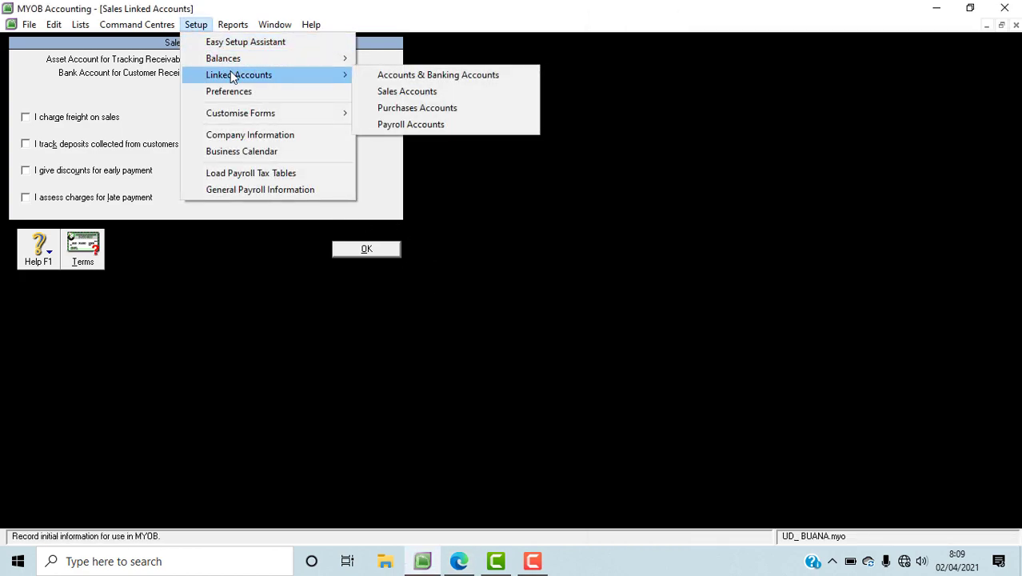
{"action": "left_click", "coordinate": [399, 111]}
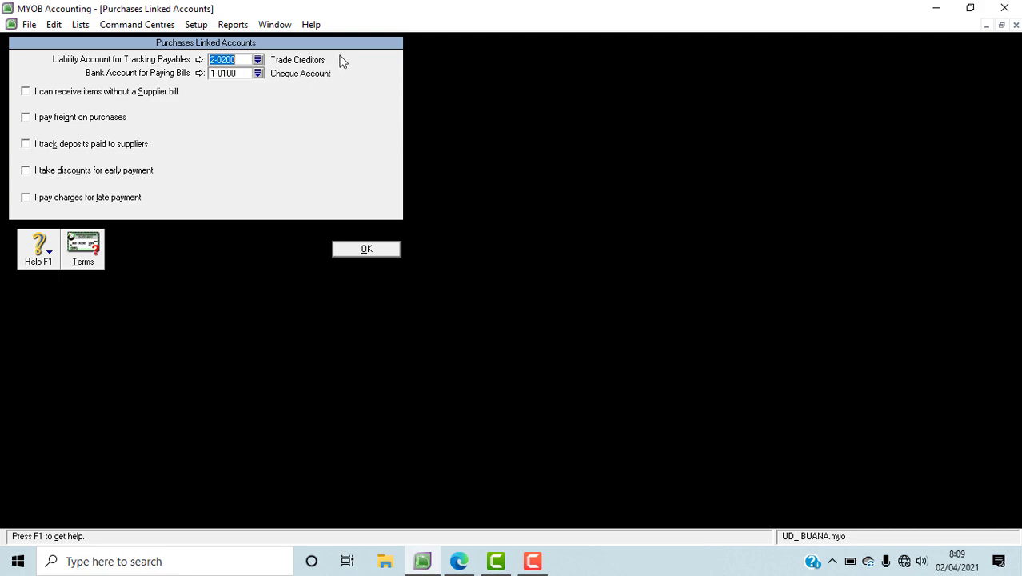
{"action": "left_click", "coordinate": [258, 60]}
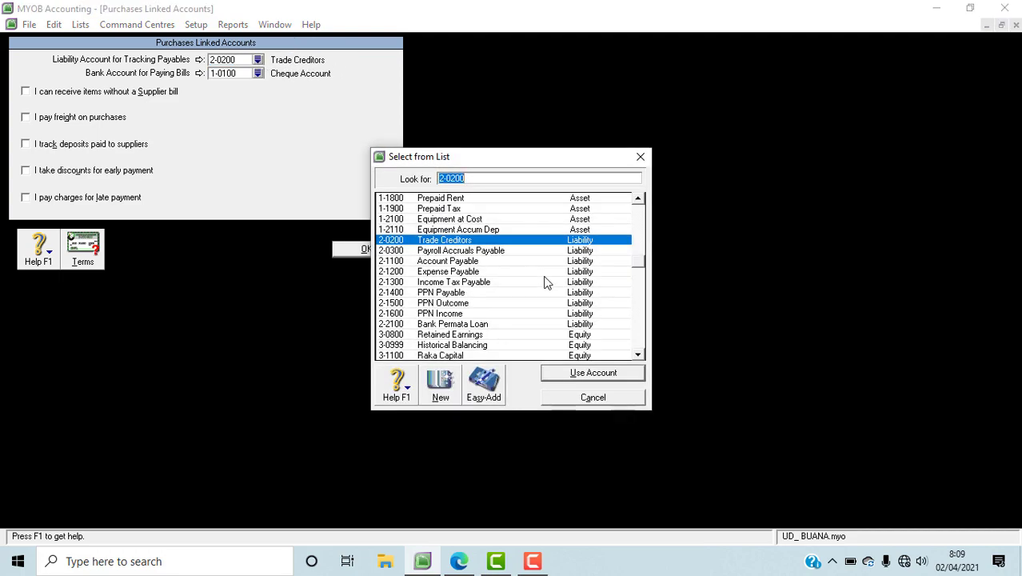
{"action": "left_click", "coordinate": [469, 262]}
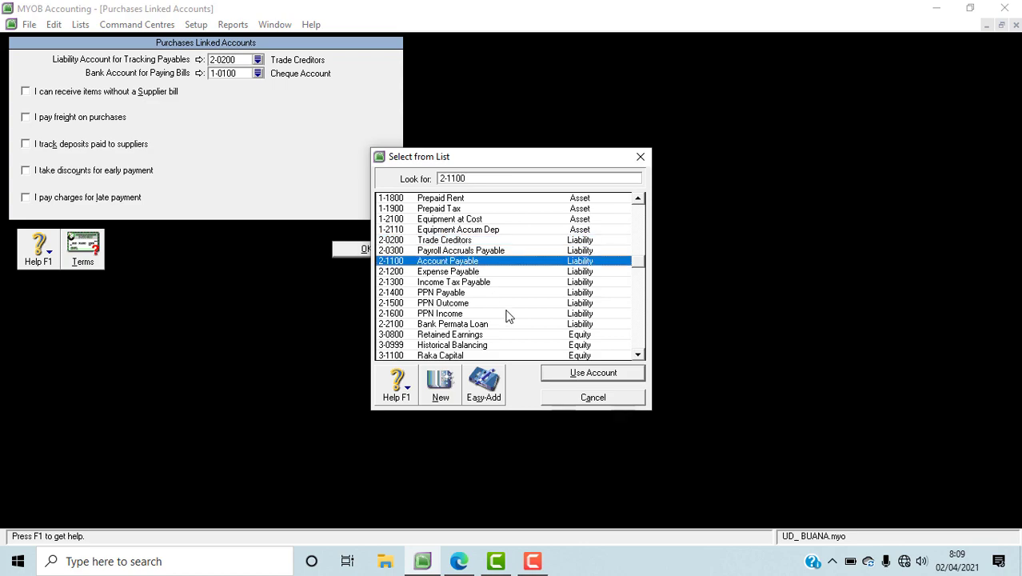
{"action": "left_click", "coordinate": [561, 375]}
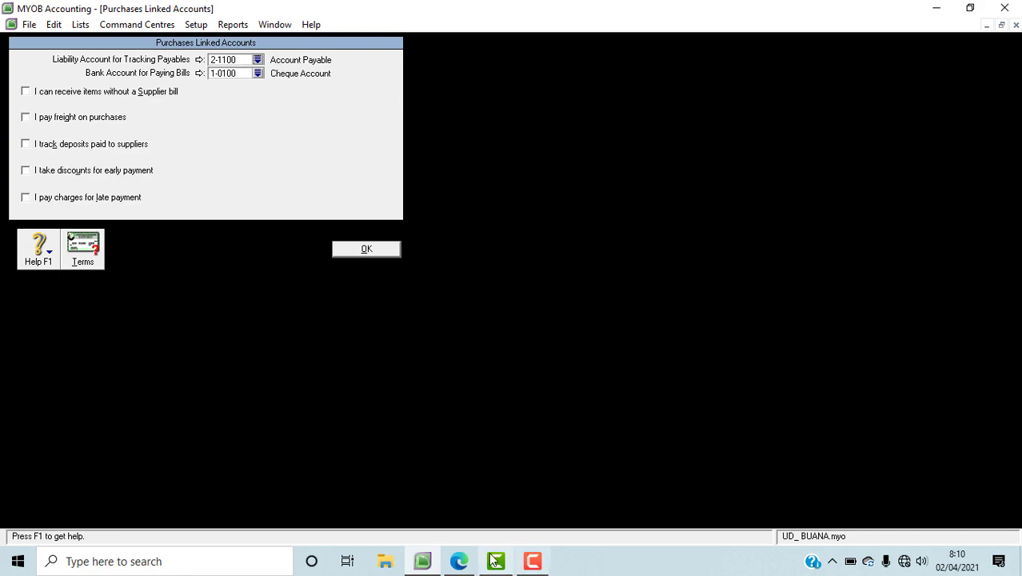
{"action": "left_click", "coordinate": [458, 560]}
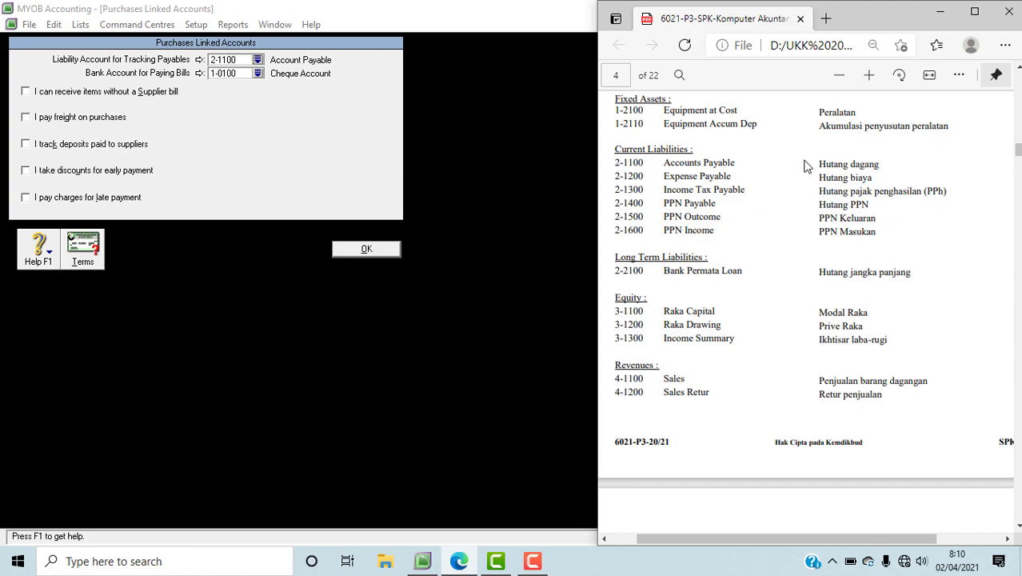
{"action": "left_click", "coordinate": [462, 435]}
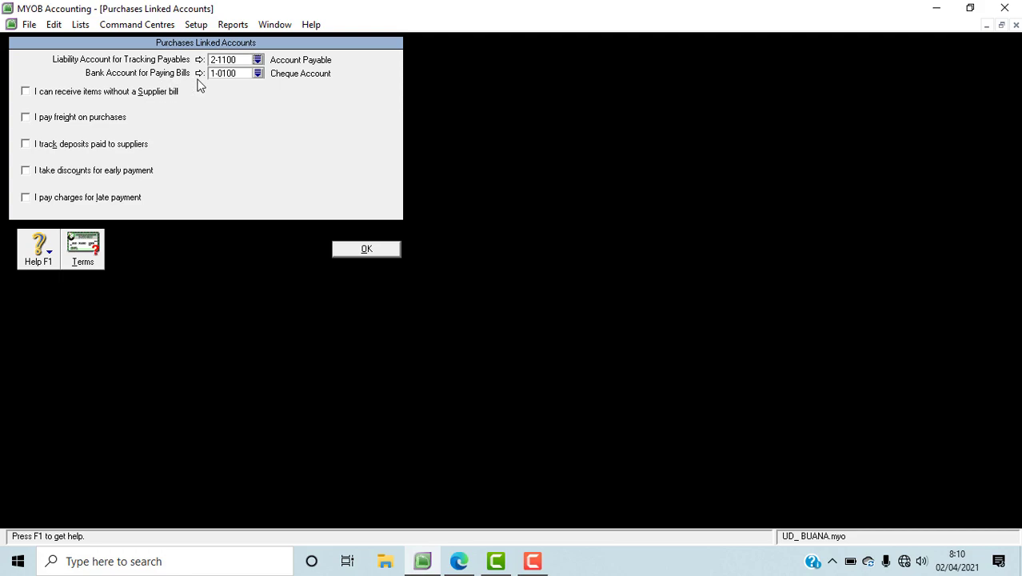
Set the bank account for paying bills in the purchases linked accounts to 1-1100 Cash In Bank
{"action": "left_click", "coordinate": [258, 76]}
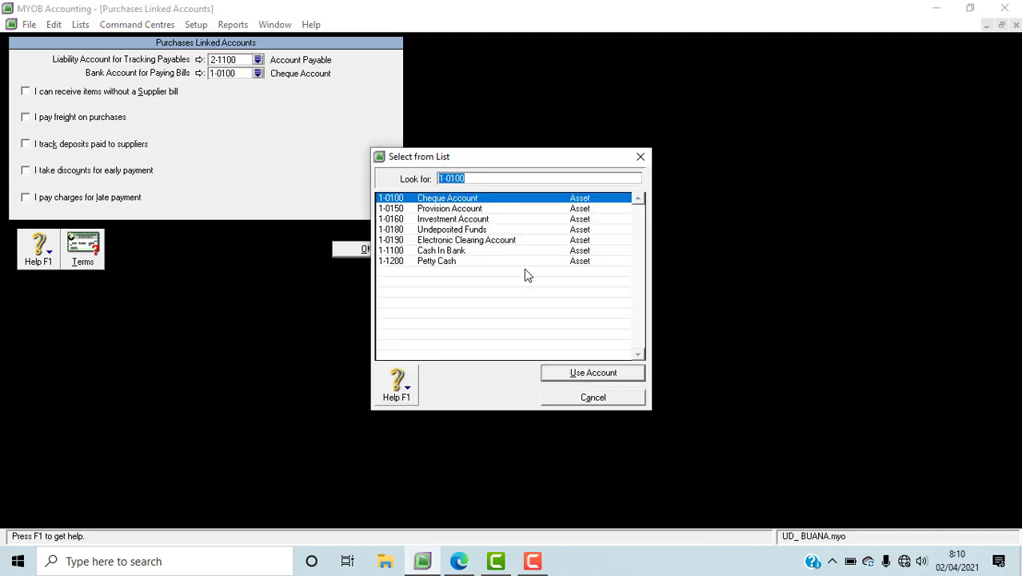
{"action": "left_click", "coordinate": [461, 253]}
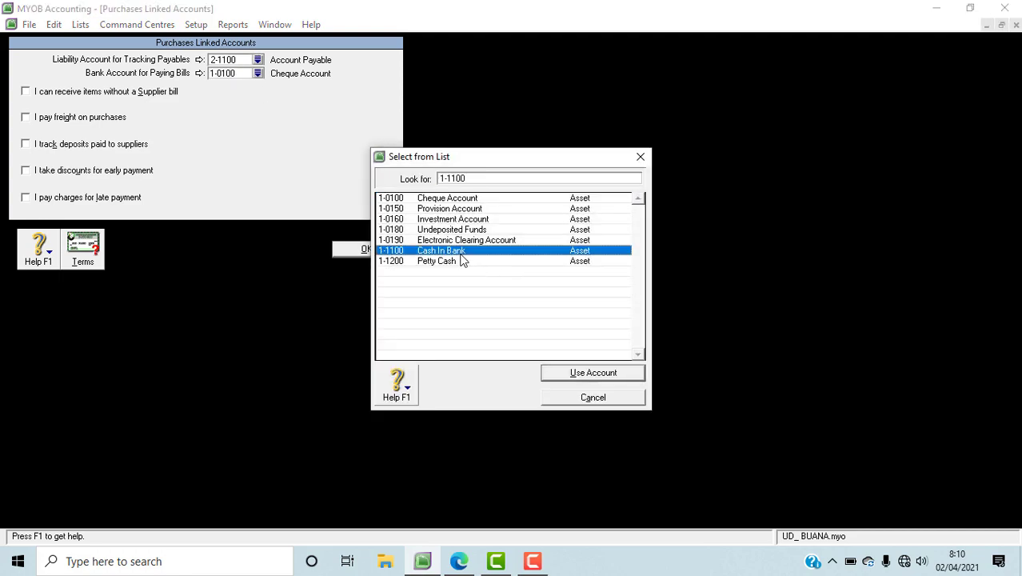
{"action": "left_click", "coordinate": [620, 375]}
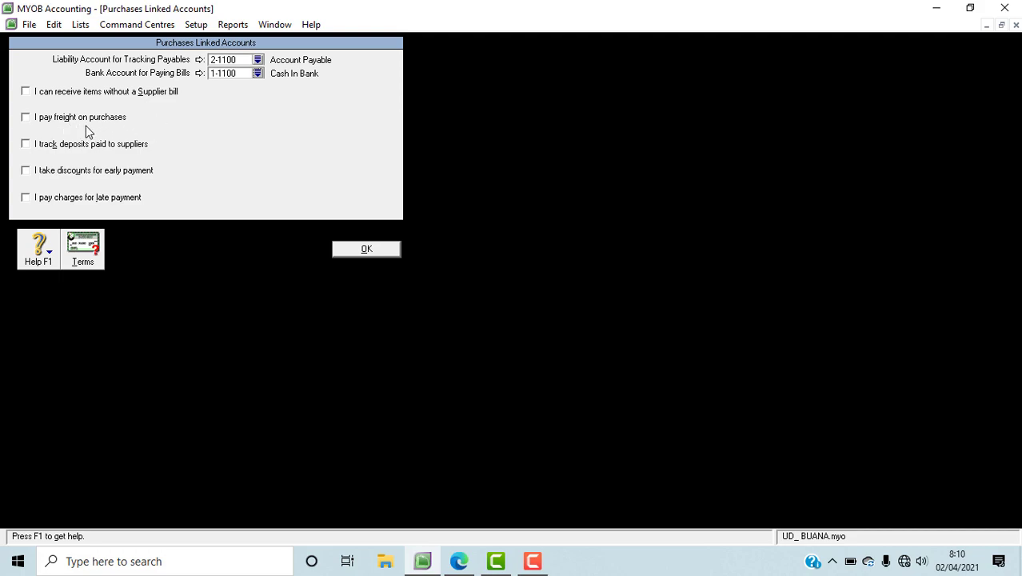
Enable paying freight on purchases, check the account list in the exam PDF in Edge, and link freight to 5-1200 Freight Paid
{"action": "left_click", "coordinate": [25, 117]}
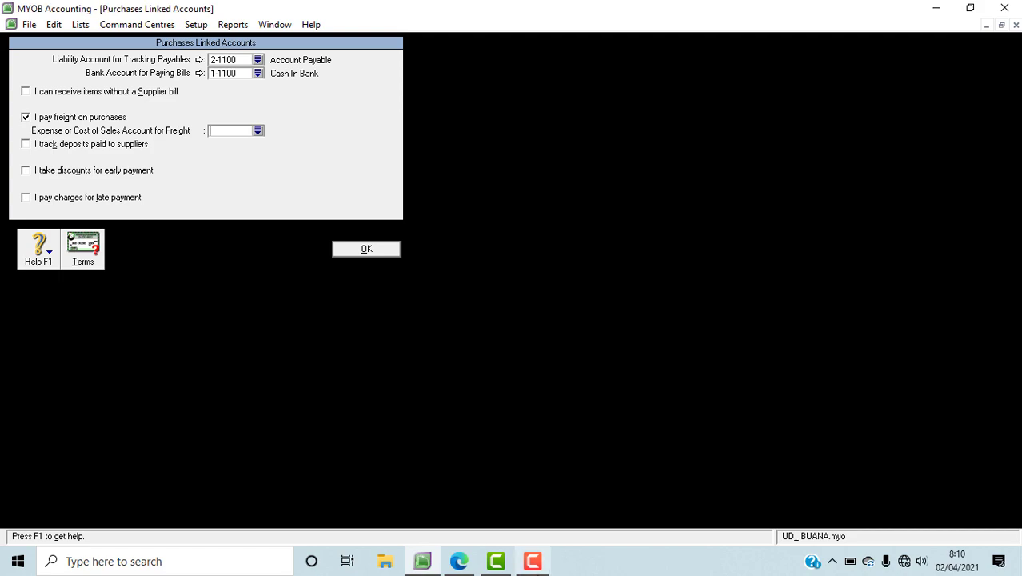
{"action": "left_click", "coordinate": [459, 561]}
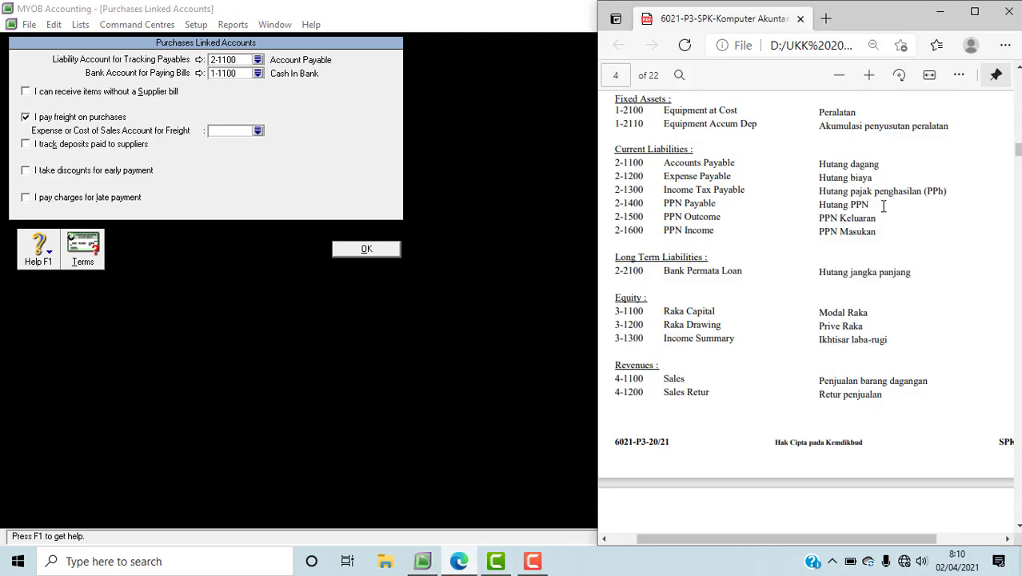
{"action": "scroll", "coordinate": [883, 206], "scroll_direction": "up", "scroll_amount": 4}
{"action": "scroll", "coordinate": [883, 209], "scroll_direction": "down", "scroll_amount": 3}
{"action": "scroll", "coordinate": [883, 208], "scroll_direction": "down", "scroll_amount": 5}
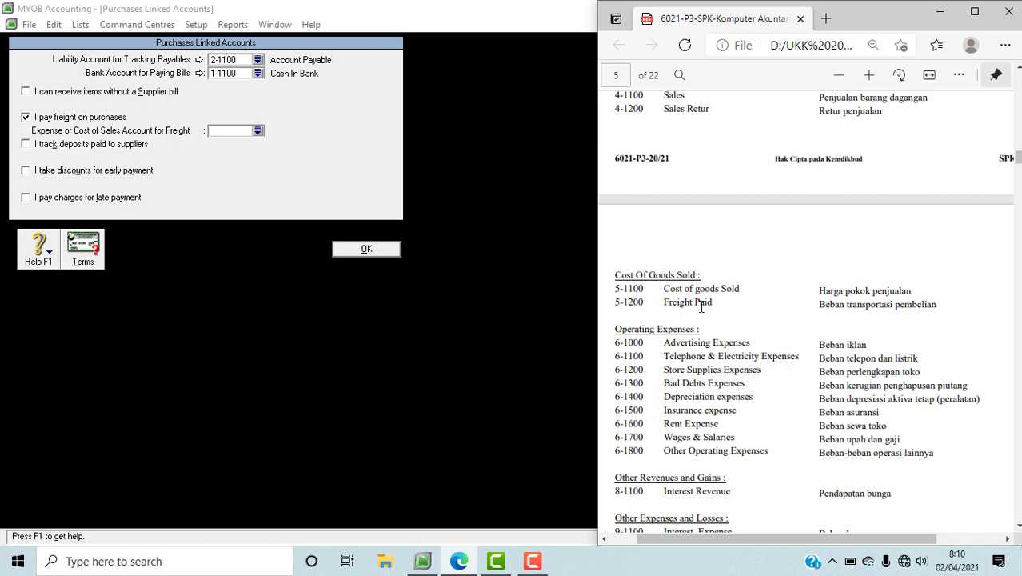
{"action": "left_click", "coordinate": [257, 131]}
{"action": "type", "text": "6-"}
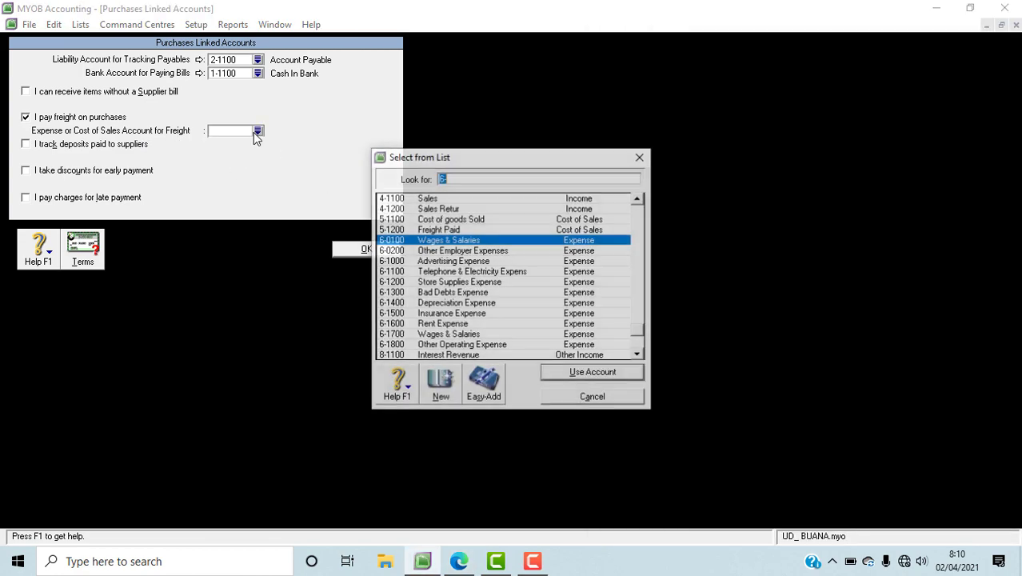
{"action": "left_click", "coordinate": [439, 229]}
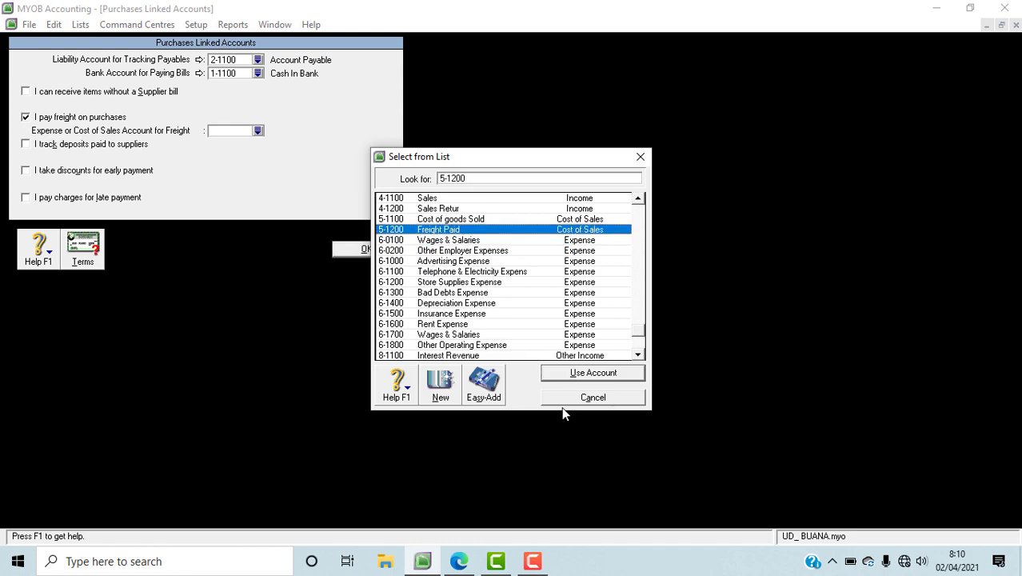
{"action": "left_click", "coordinate": [581, 376]}
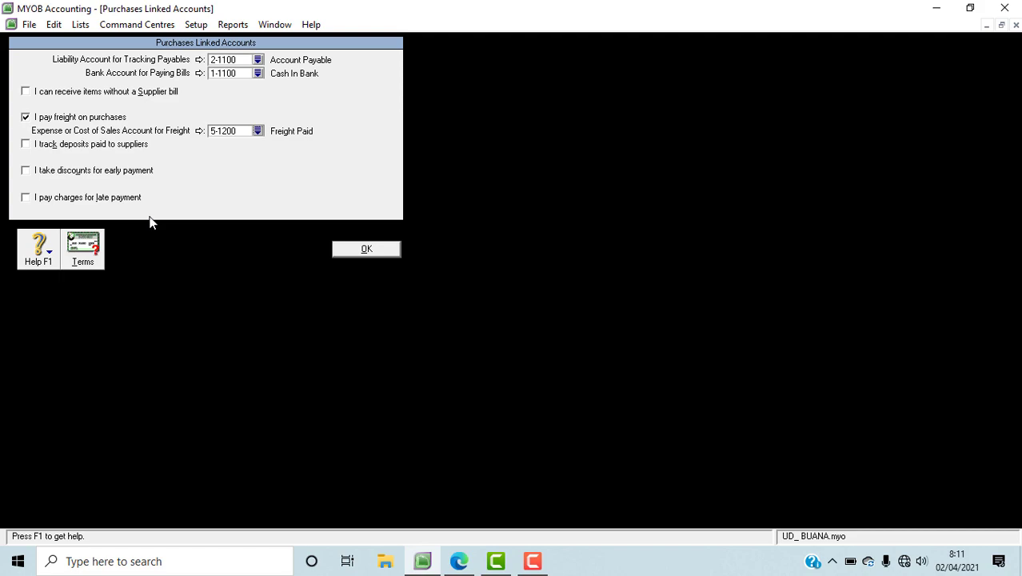
Switch to the exam PDF in Edge and examine the account list on pages 4 and 5 for the remaining purchases options
{"action": "left_click", "coordinate": [458, 563]}
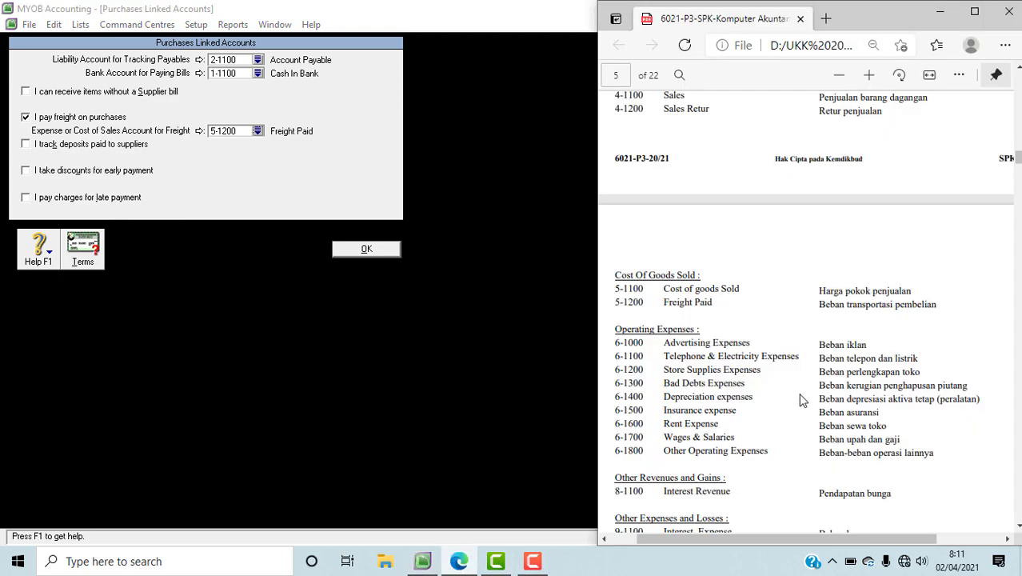
{"action": "scroll", "coordinate": [802, 400], "scroll_direction": "down", "scroll_amount": 3}
{"action": "scroll", "coordinate": [802, 400], "scroll_direction": "up", "scroll_amount": 5}
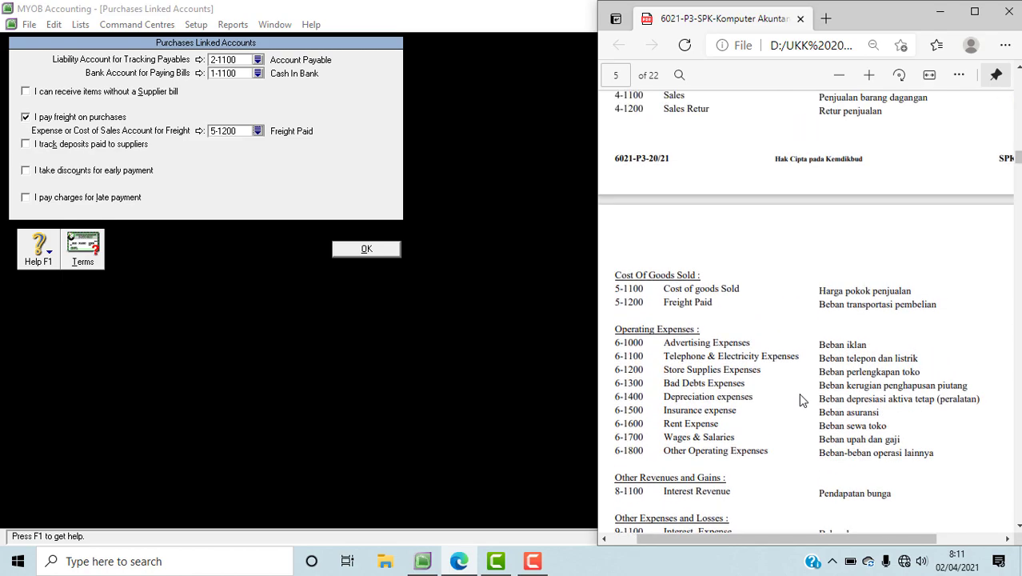
{"action": "scroll", "coordinate": [803, 400], "scroll_direction": "up", "scroll_amount": 3}
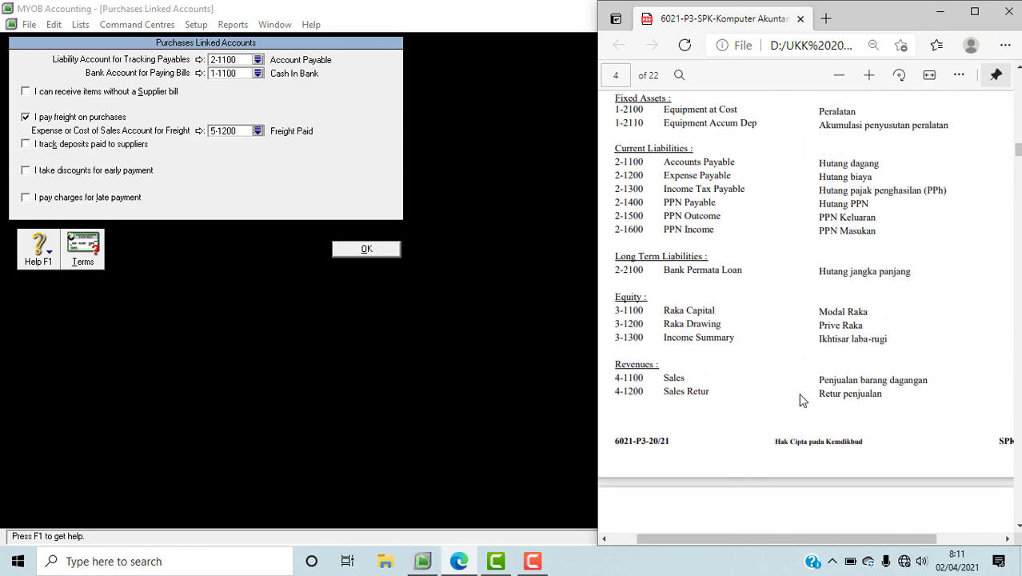
{"action": "scroll", "coordinate": [802, 400], "scroll_direction": "down", "scroll_amount": 8}
{"action": "scroll", "coordinate": [802, 400], "scroll_direction": "down", "scroll_amount": 2}
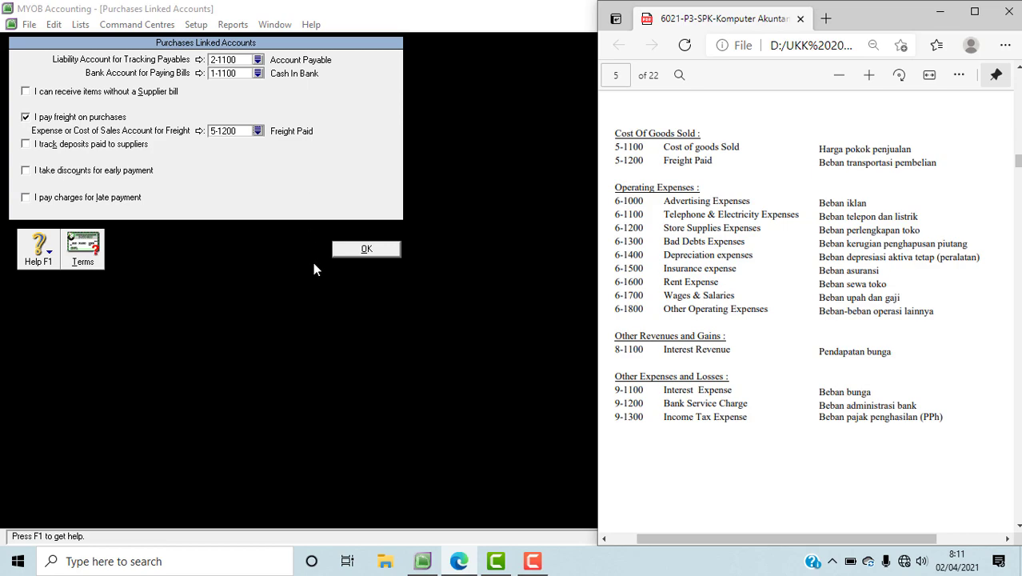
{"action": "left_click", "coordinate": [424, 306]}
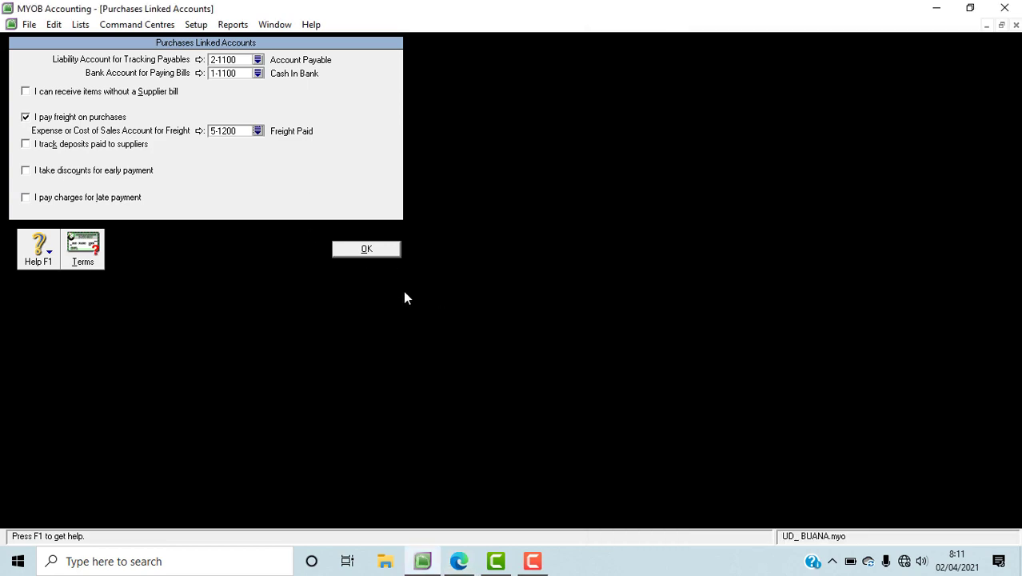
In the payroll linked accounts, set the bank accounts for cash payments and for cheque payments to 1-1100 Cash In Bank
{"action": "left_click", "coordinate": [198, 26]}
{"action": "mouse_move", "coordinate": [239, 74]}
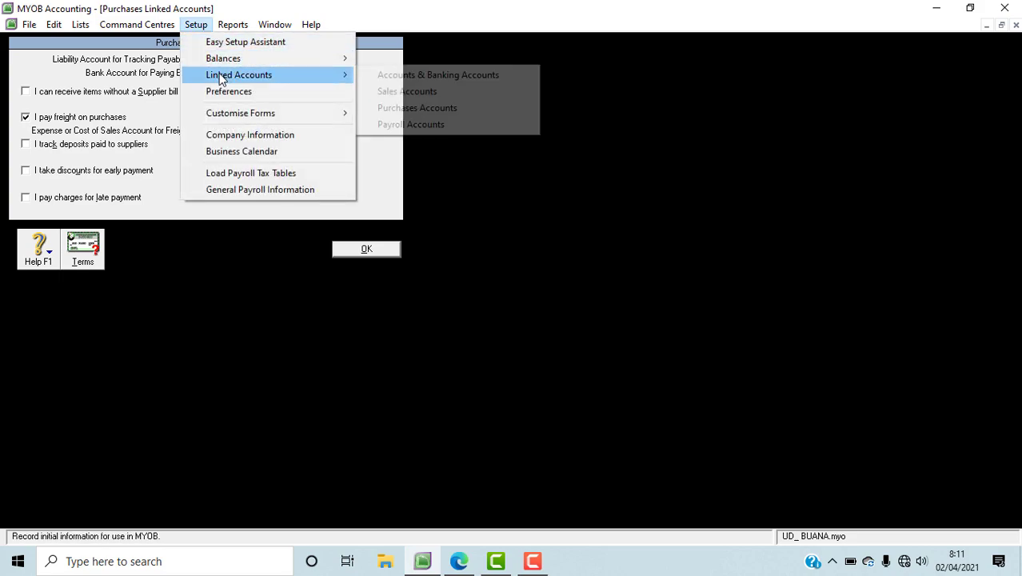
{"action": "left_click", "coordinate": [437, 126]}
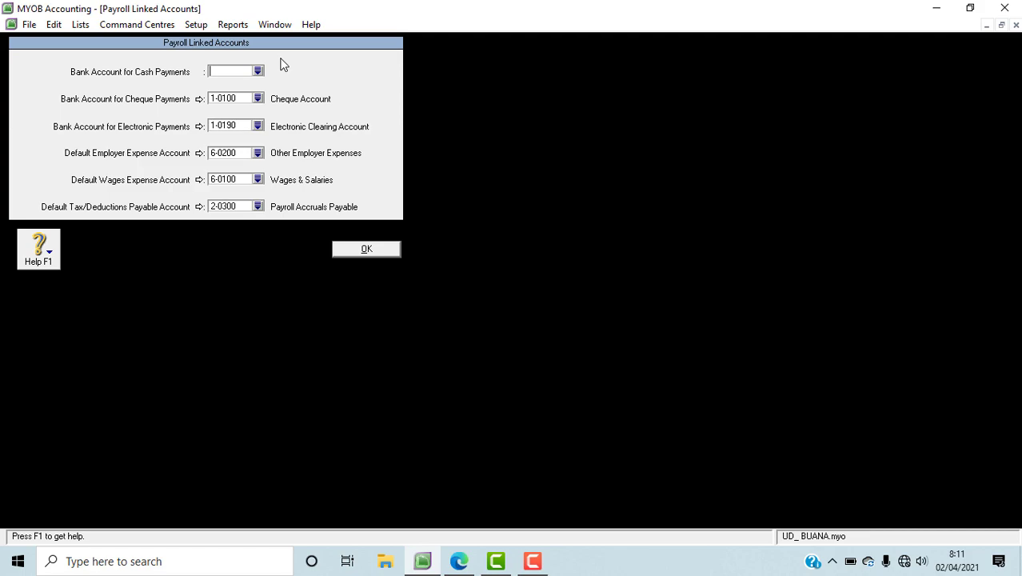
{"action": "left_click", "coordinate": [383, 252]}
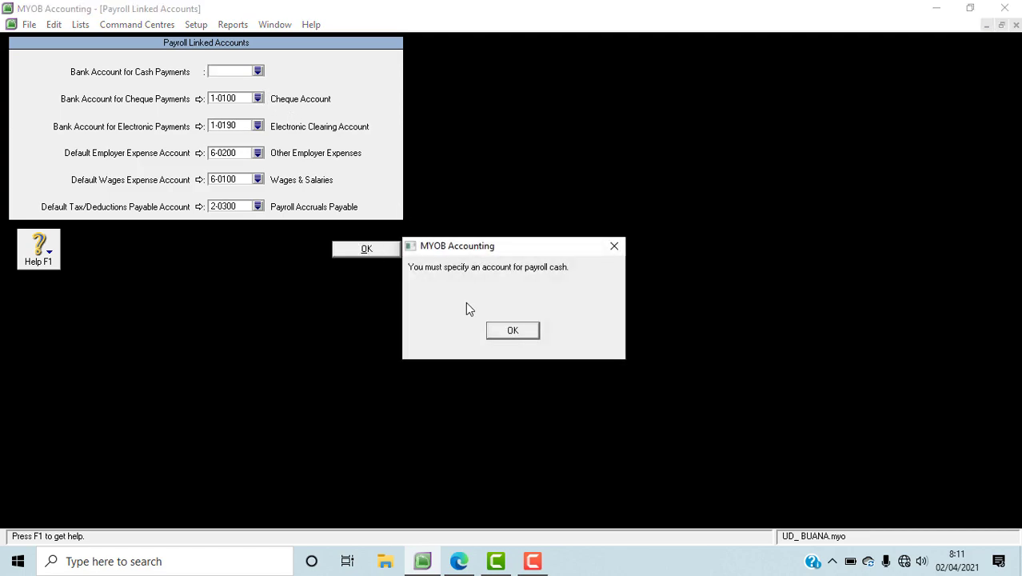
{"action": "left_click", "coordinate": [519, 333]}
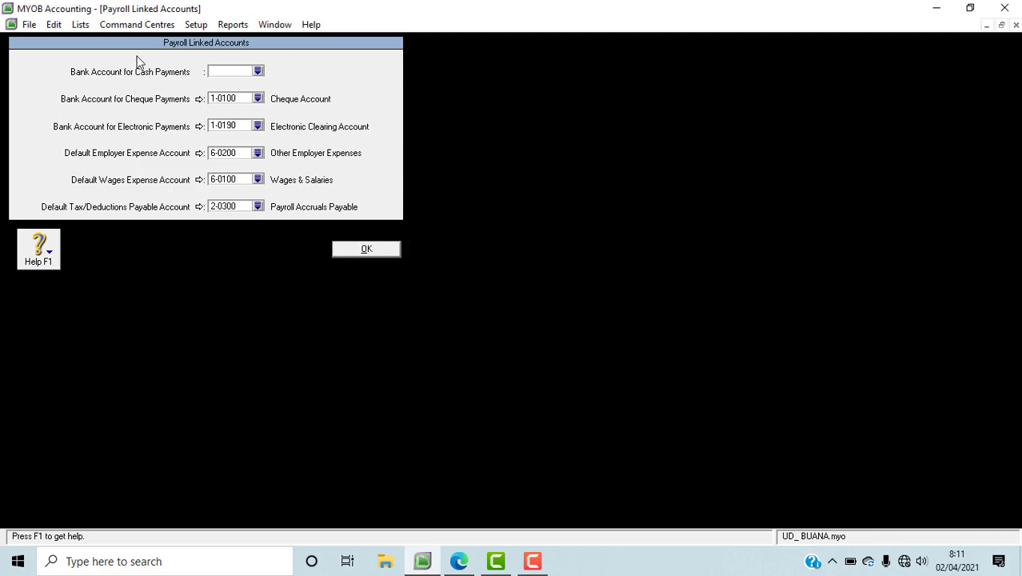
{"action": "left_click", "coordinate": [257, 72]}
{"action": "left_click", "coordinate": [467, 261]}
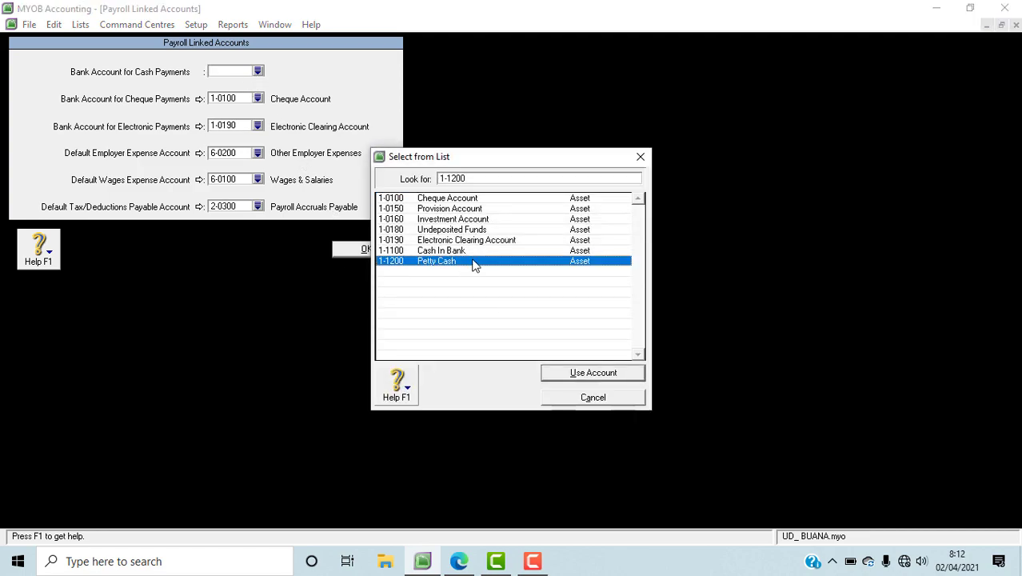
{"action": "left_click", "coordinate": [470, 251]}
{"action": "left_click", "coordinate": [587, 372]}
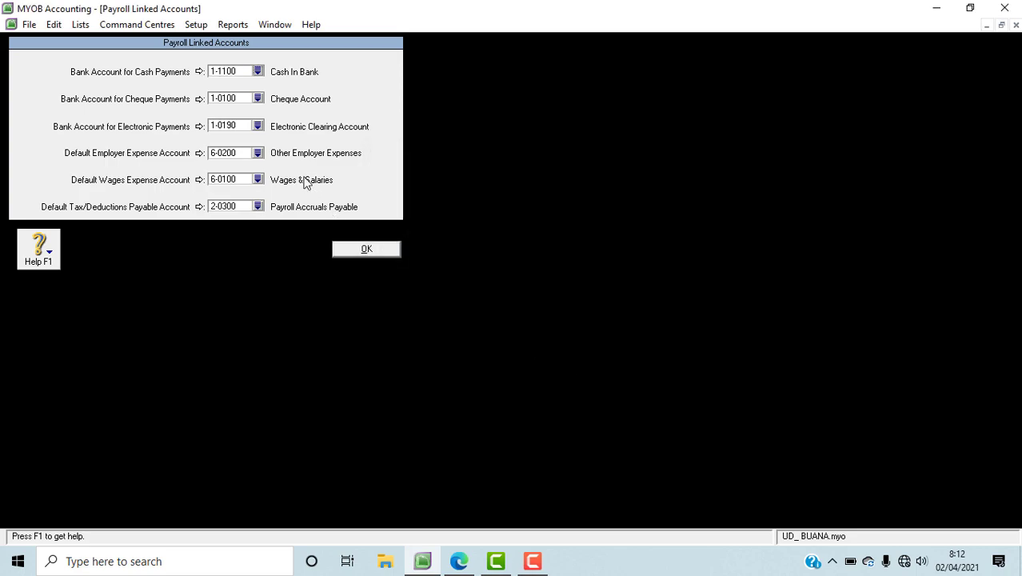
{"action": "left_click", "coordinate": [258, 102]}
{"action": "left_click", "coordinate": [432, 250]}
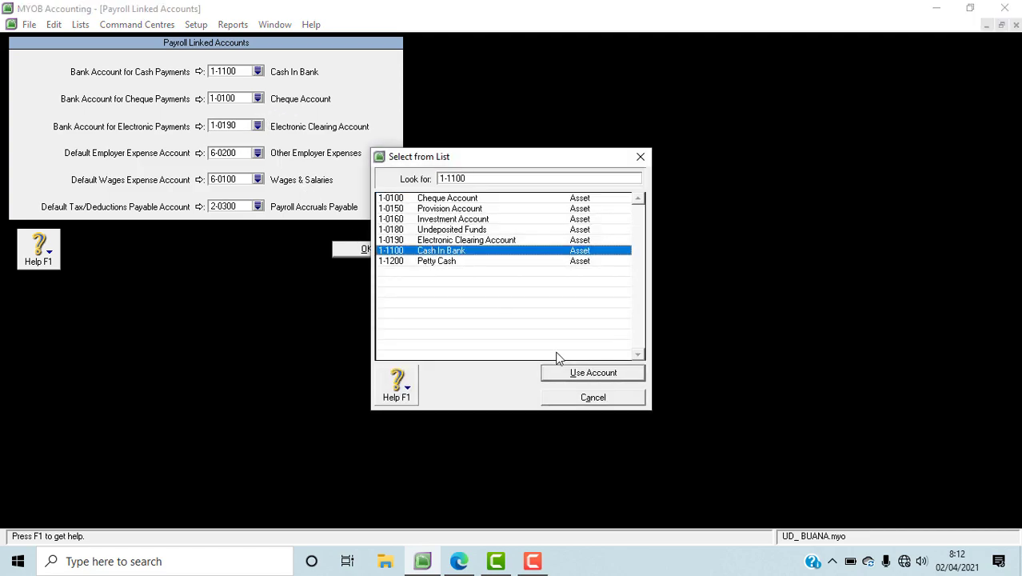
{"action": "left_click", "coordinate": [565, 372]}
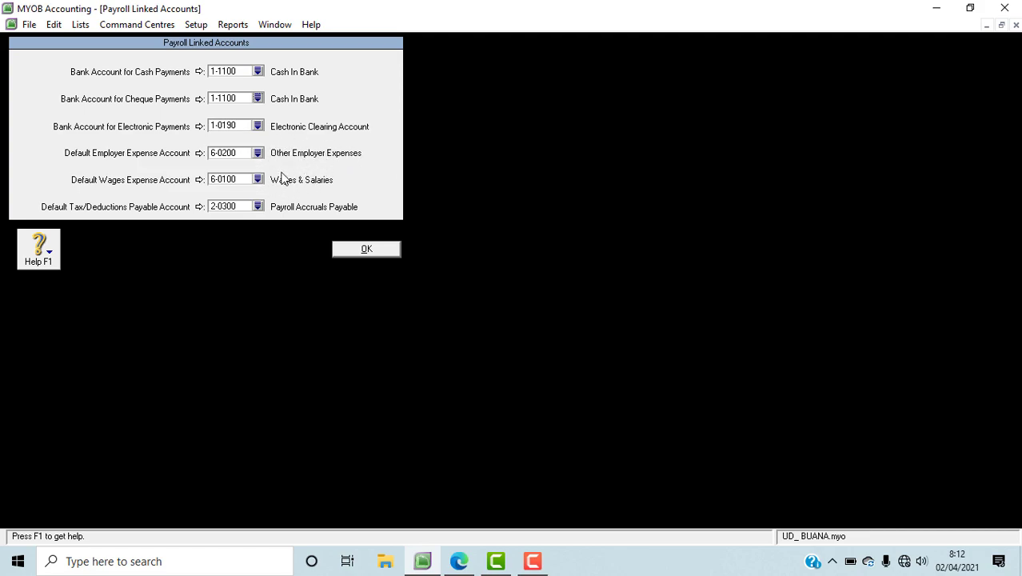
Set the default employer expense account to 6-1800 Other Operating Expense and the default wages expense account to 6-1700 Wages & Salaries
{"action": "left_click", "coordinate": [257, 153]}
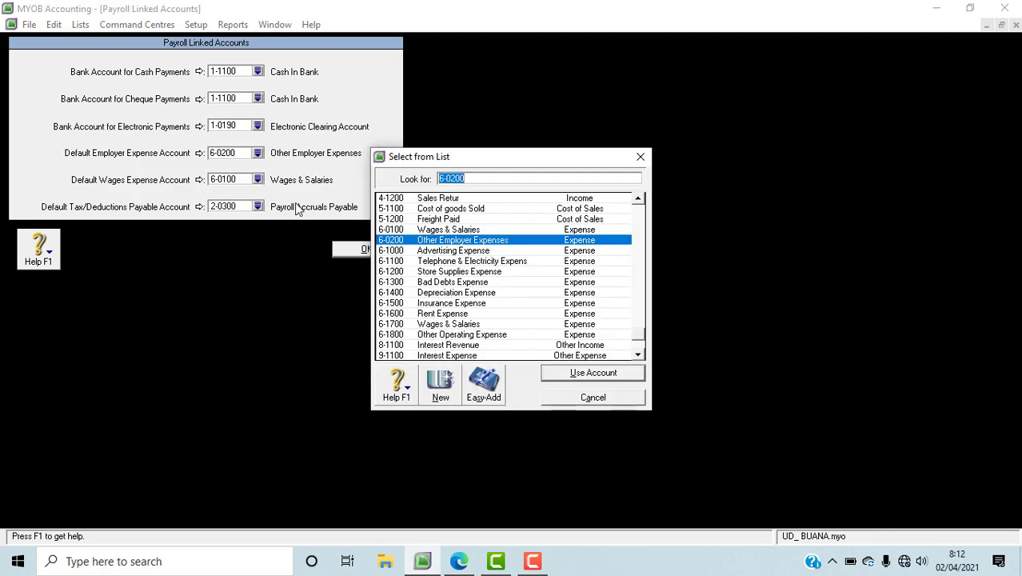
{"action": "left_click", "coordinate": [485, 336]}
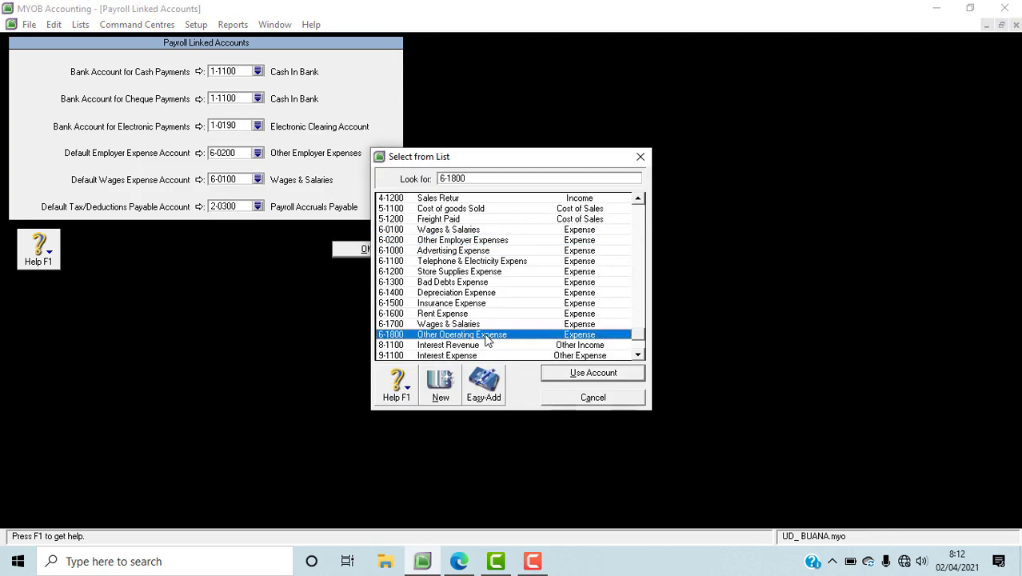
{"action": "left_click", "coordinate": [588, 376]}
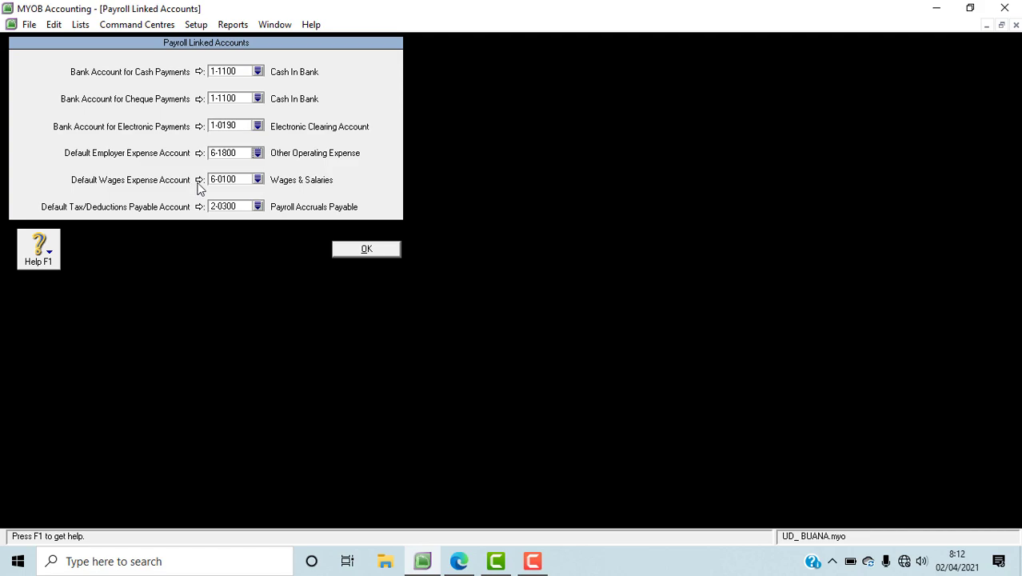
{"action": "left_click", "coordinate": [257, 180]}
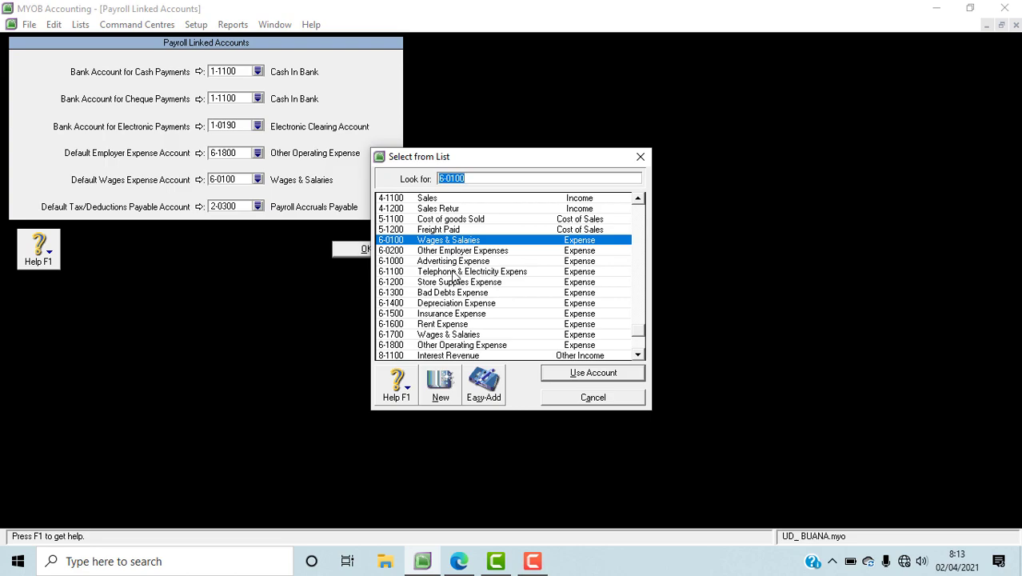
{"action": "left_click", "coordinate": [453, 336]}
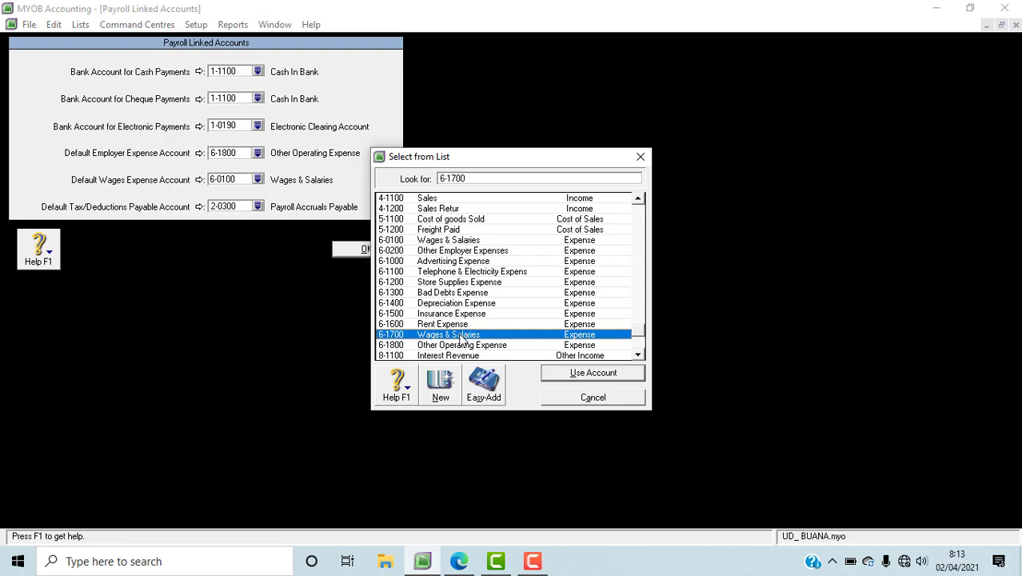
{"action": "left_click", "coordinate": [459, 561]}
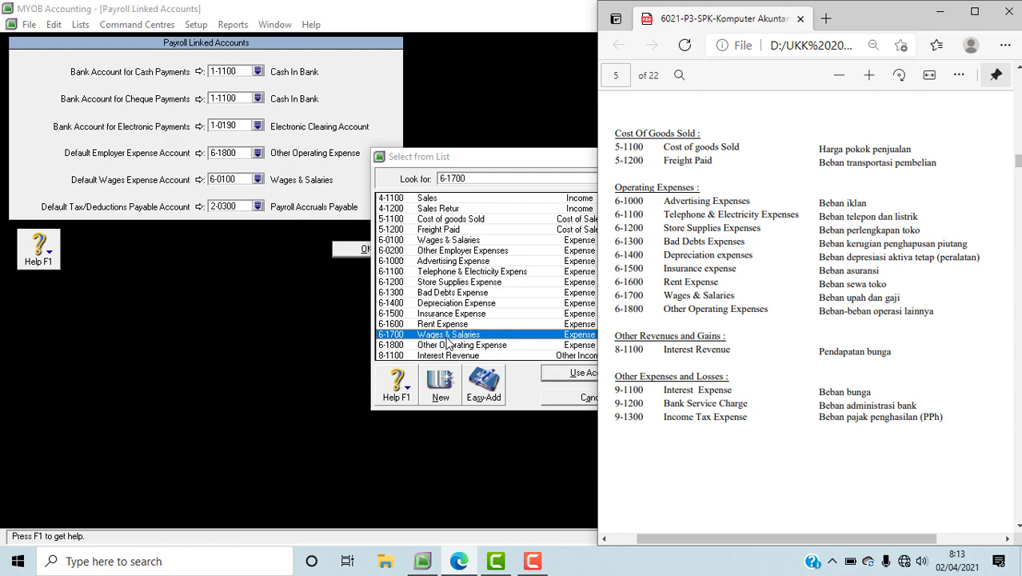
{"action": "left_click", "coordinate": [569, 437]}
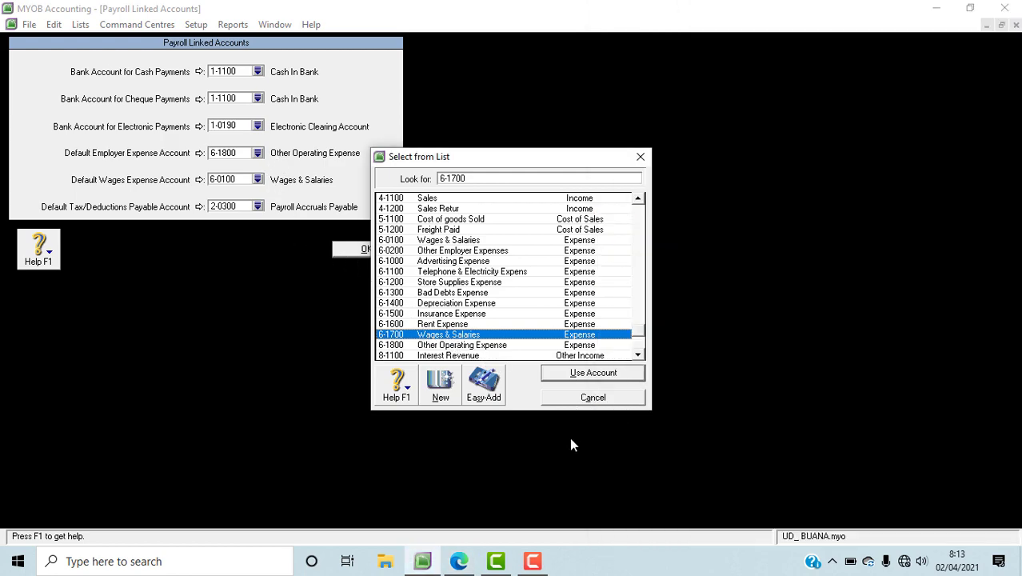
{"action": "left_click", "coordinate": [558, 374]}
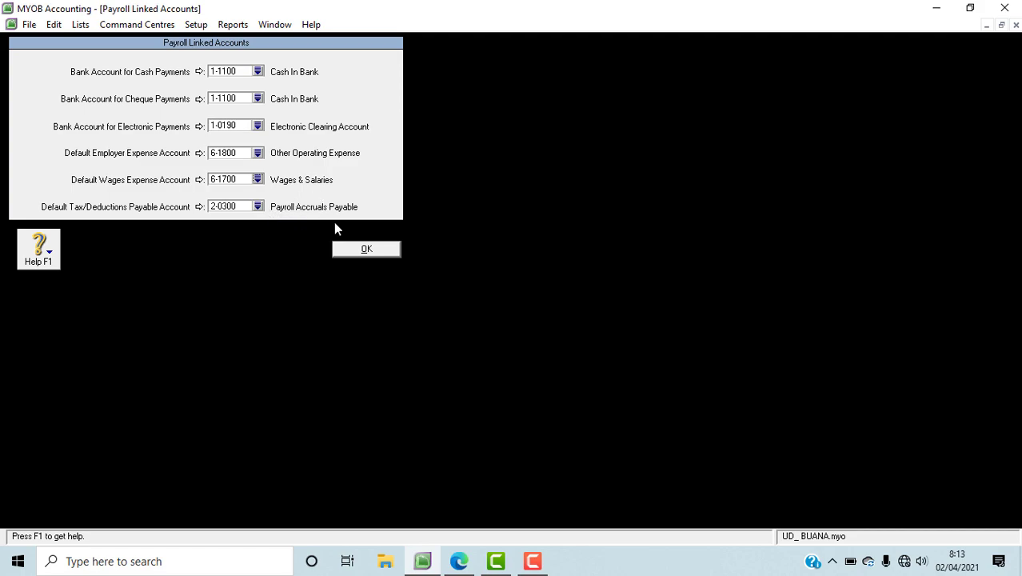
Set the default tax/deductions payable account in the payroll linked accounts to 2-1100 Account Payable
{"action": "left_click", "coordinate": [259, 206]}
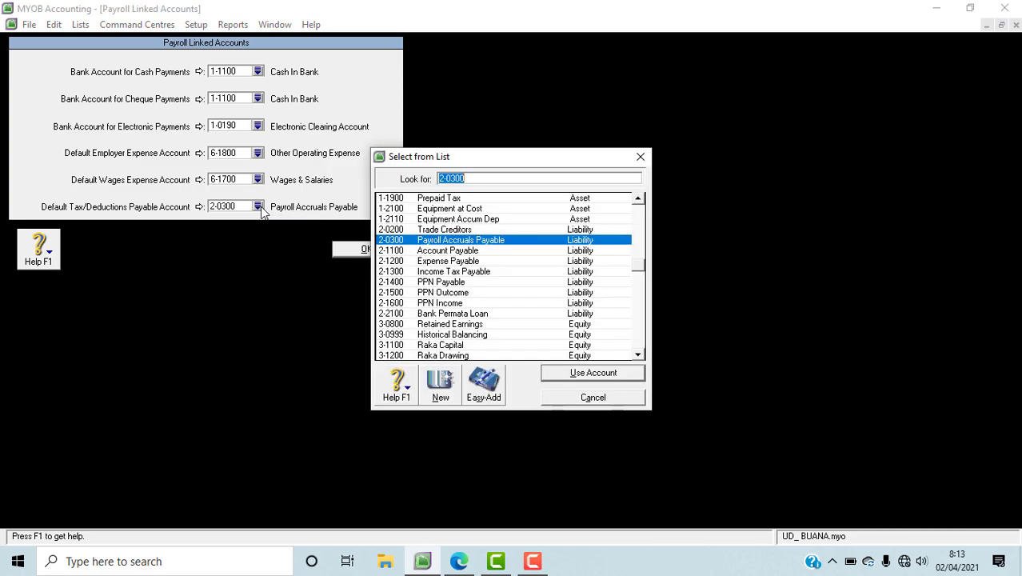
{"action": "left_click", "coordinate": [452, 251]}
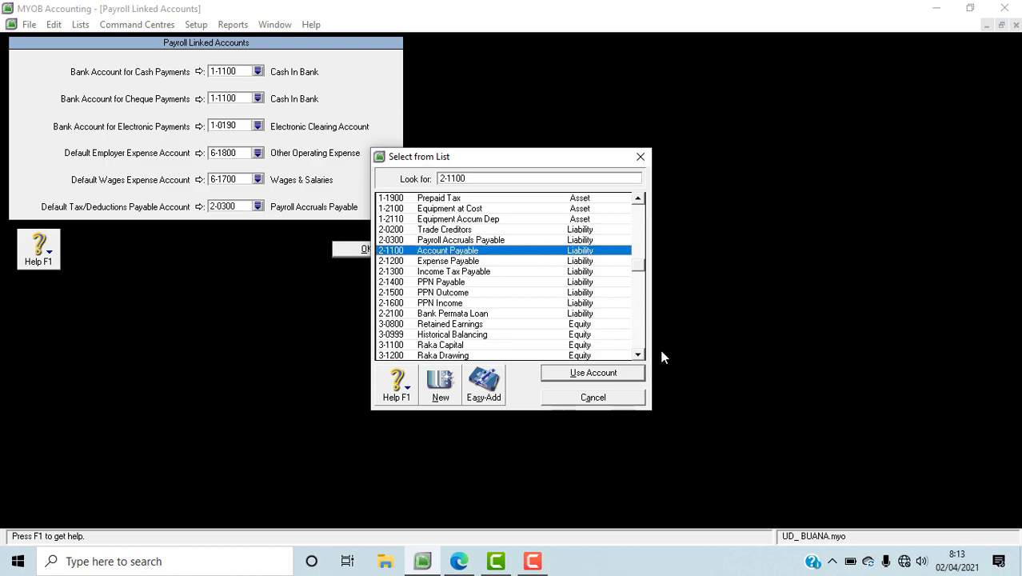
{"action": "left_click", "coordinate": [637, 373]}
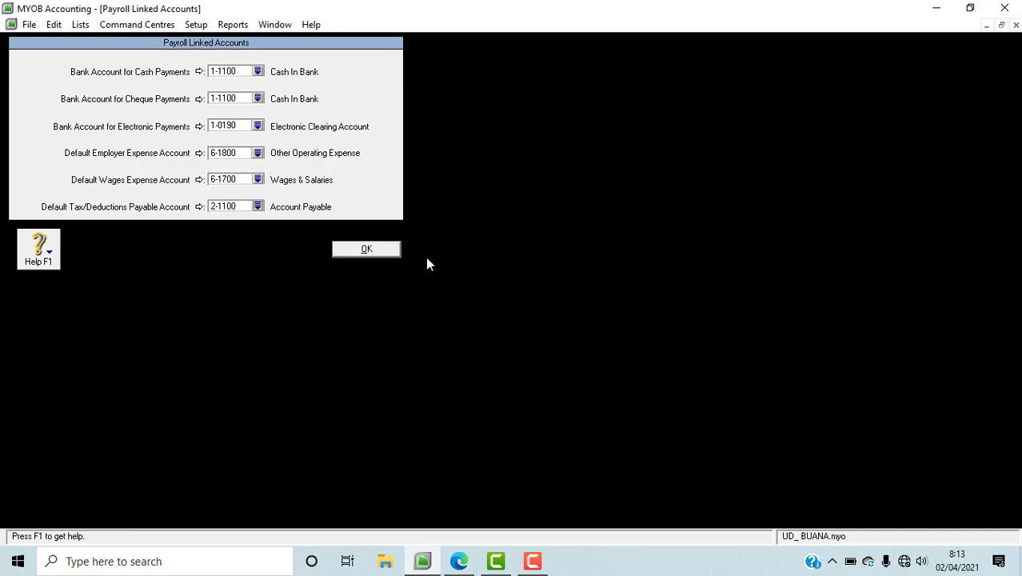
{"action": "left_click", "coordinate": [196, 24]}
{"action": "mouse_move", "coordinate": [231, 75]}
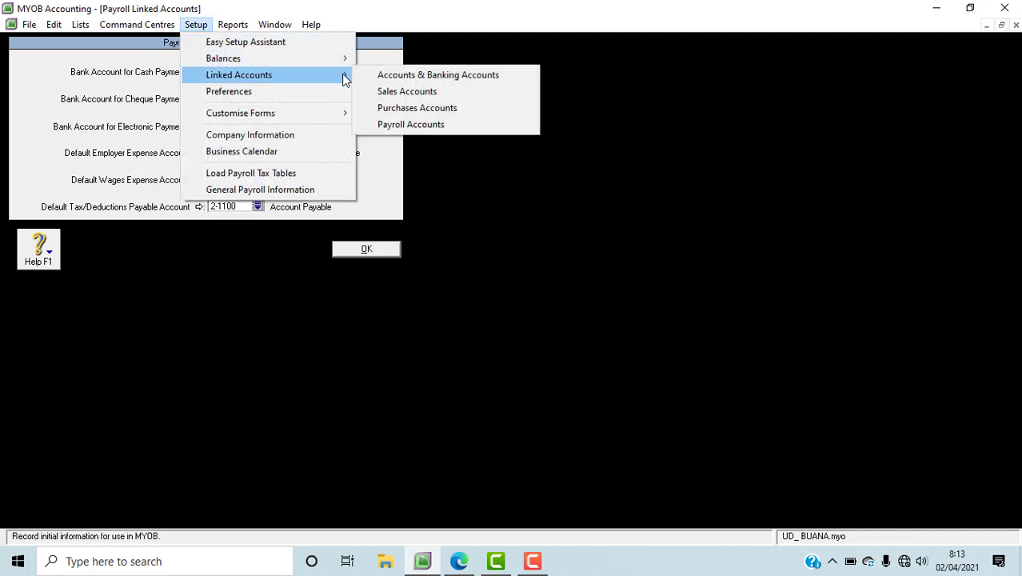
{"action": "left_click", "coordinate": [520, 228]}
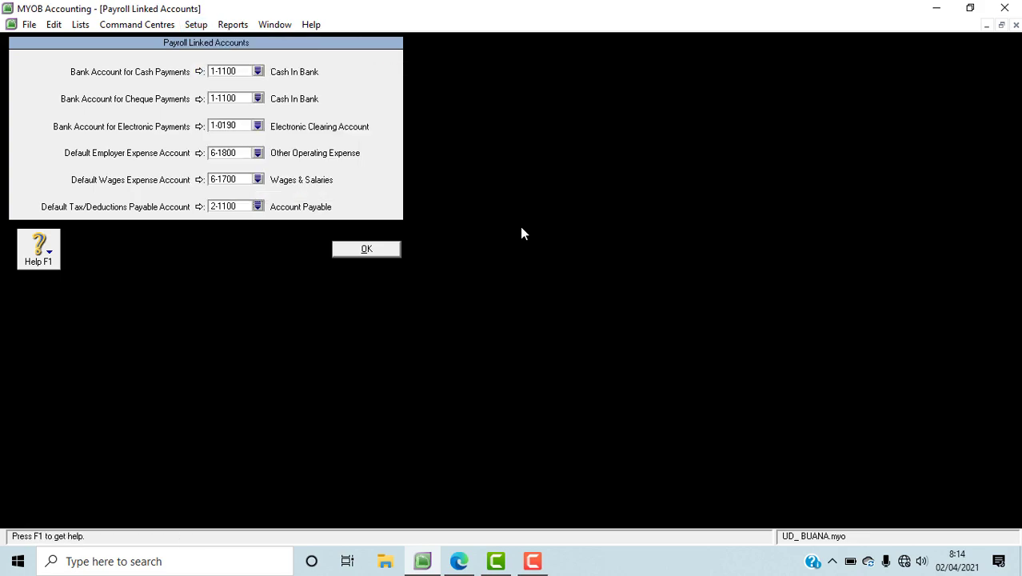
Accept the payroll linked accounts, list only the asset accounts, and compare them with the account list on page 4 of the exam PDF in Edge
{"action": "left_click", "coordinate": [378, 253]}
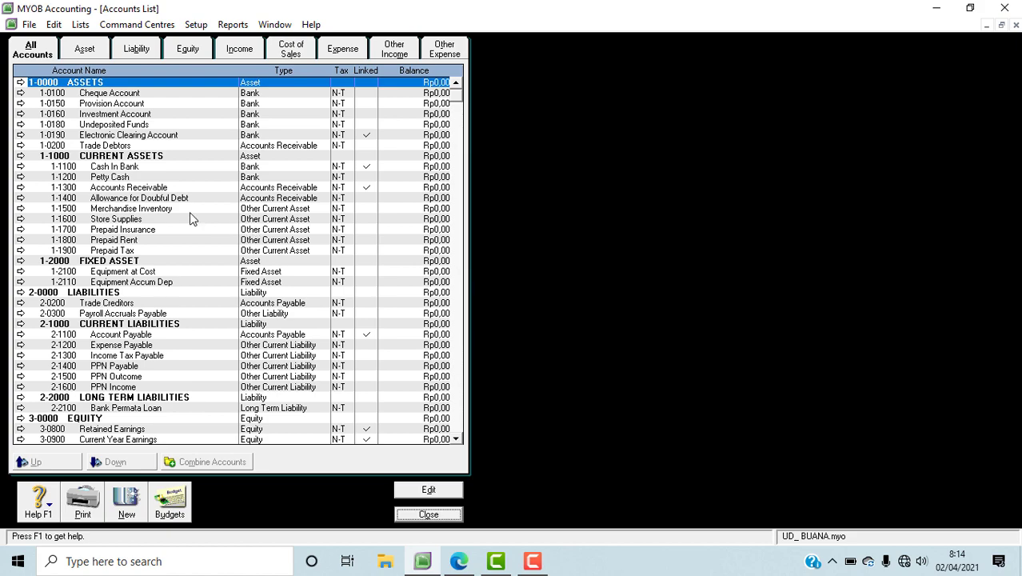
{"action": "left_click", "coordinate": [85, 50]}
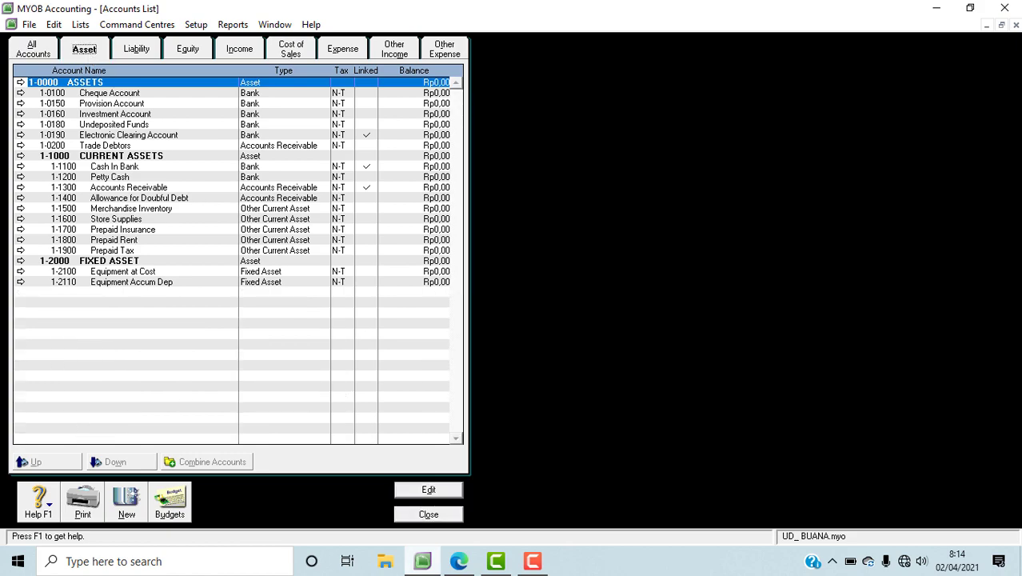
{"action": "left_click", "coordinate": [459, 561]}
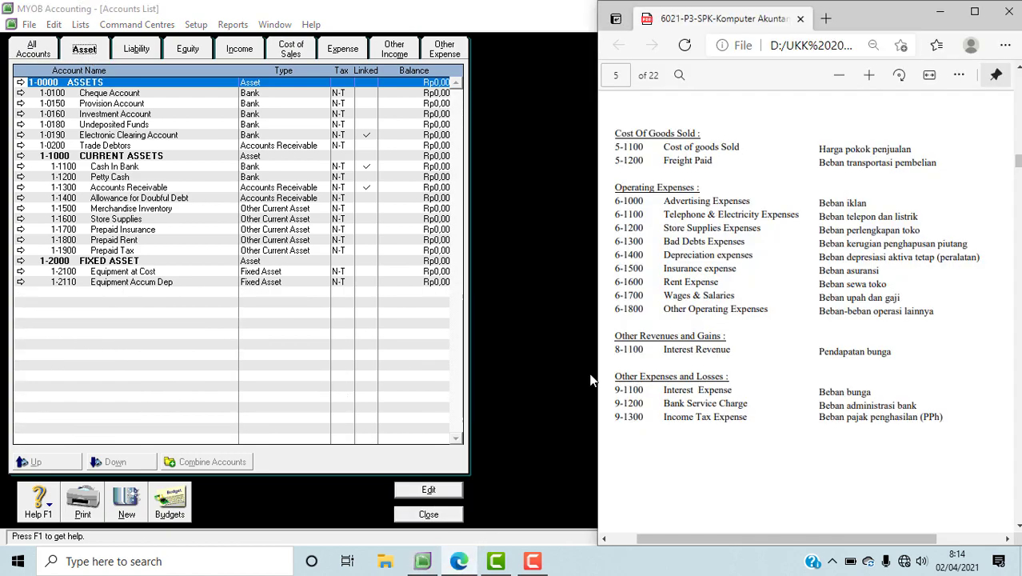
{"action": "scroll", "coordinate": [787, 311], "scroll_direction": "up", "scroll_amount": 10}
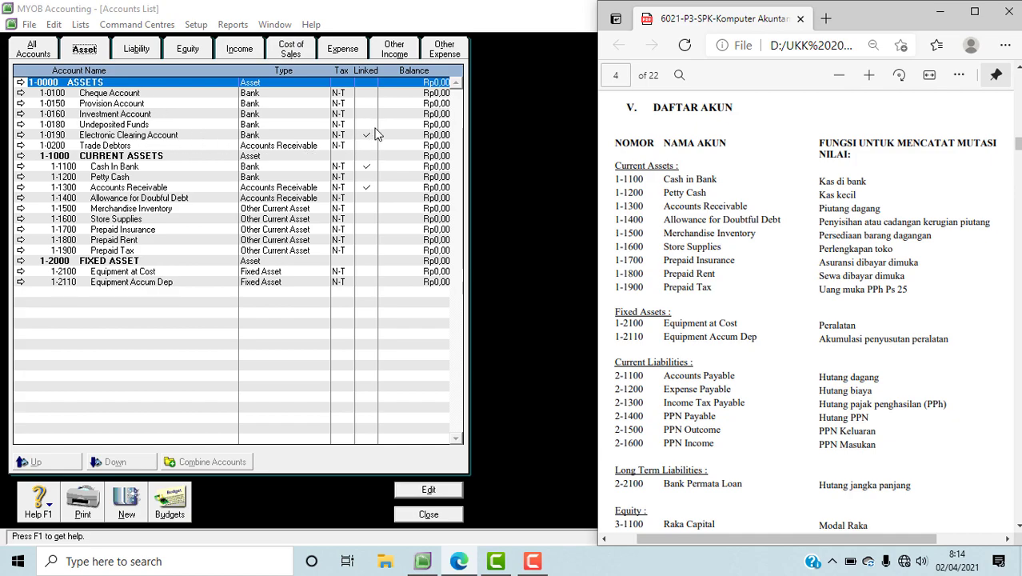
Back in MYOB Accounting, delete the asset accounts 1-0100 Cheque Account and 1-0150 Provision Account
{"action": "left_click", "coordinate": [20, 93]}
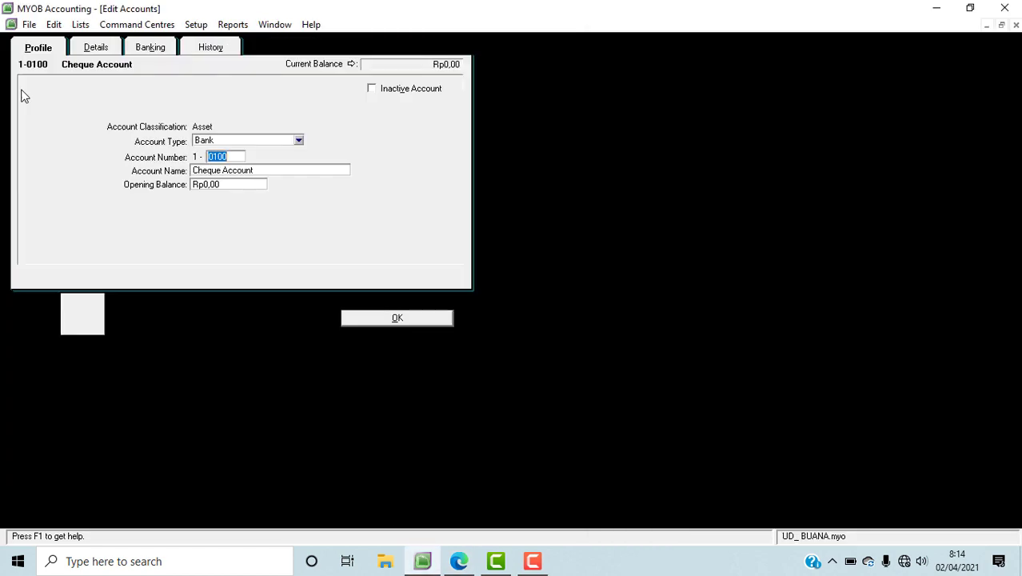
{"action": "right_click", "coordinate": [66, 170]}
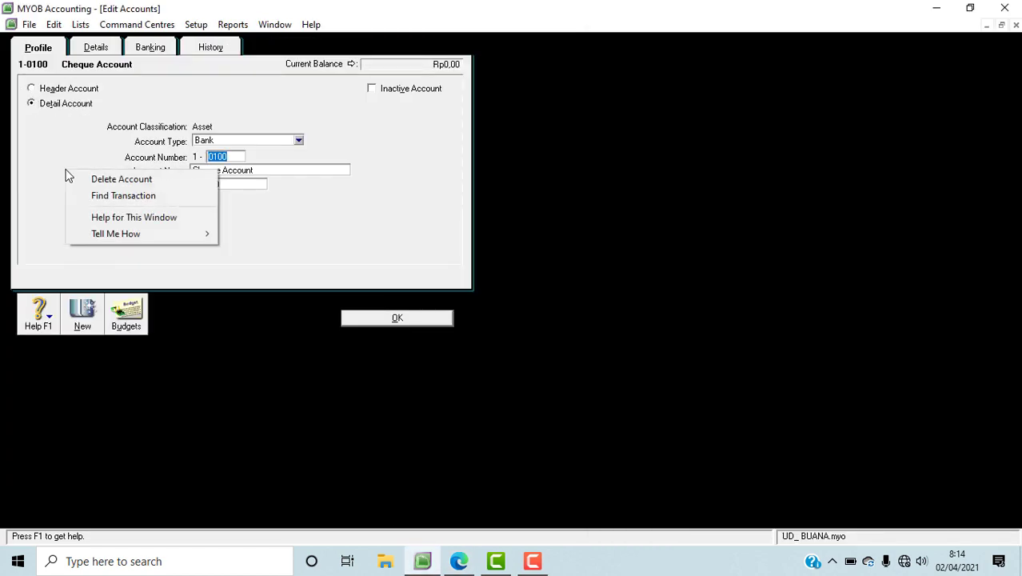
{"action": "left_click", "coordinate": [131, 180]}
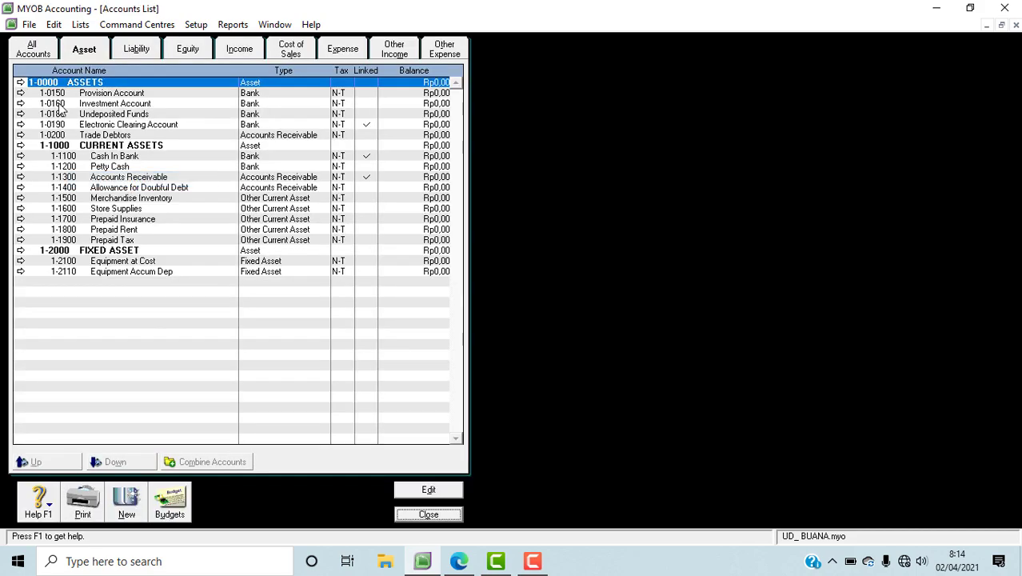
{"action": "left_click", "coordinate": [21, 93]}
{"action": "right_click", "coordinate": [86, 177]}
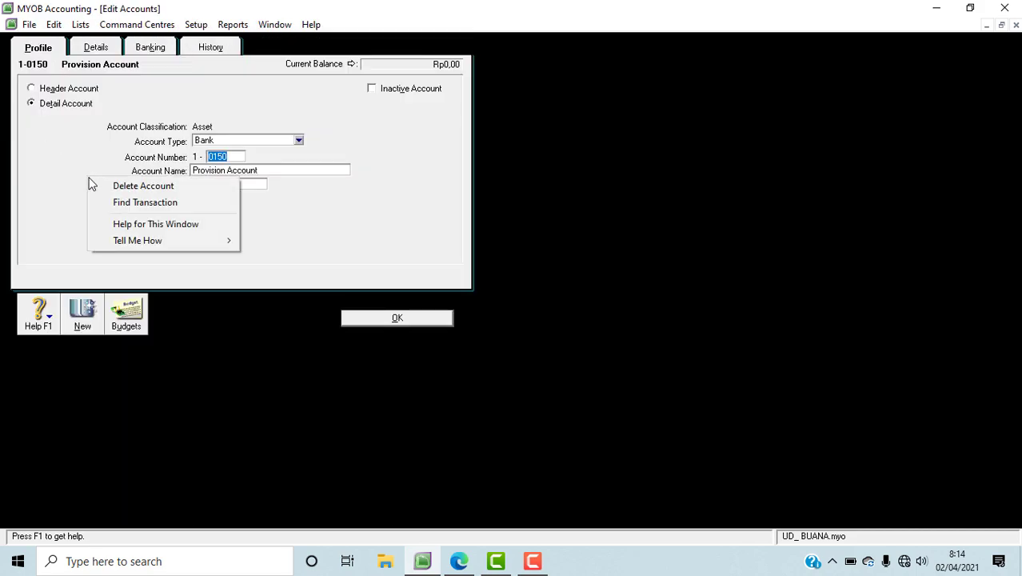
{"action": "left_click", "coordinate": [112, 185]}
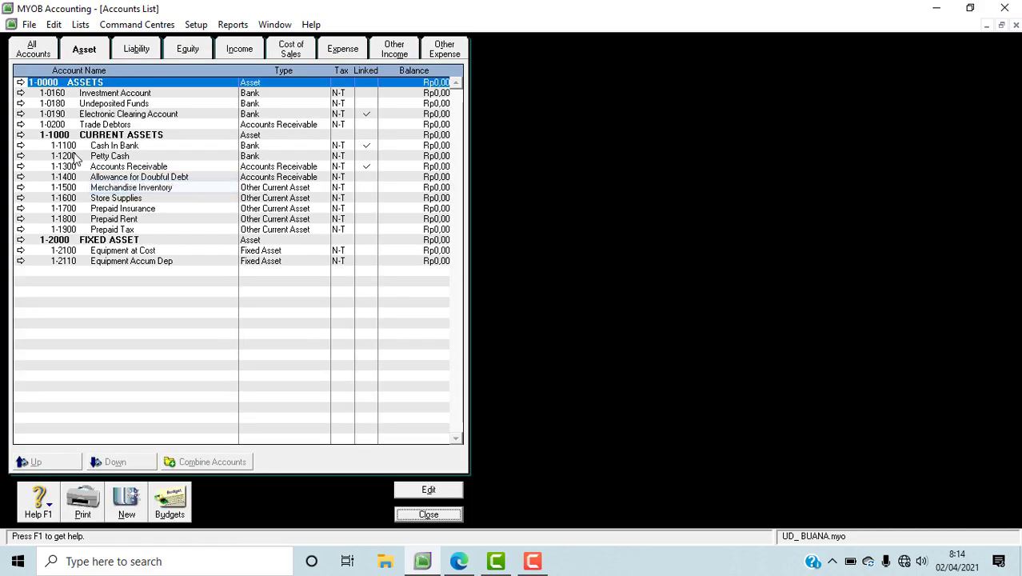
Delete the asset accounts 1-0160 Investment Account and 1-0180 Undeposited Funds
{"action": "left_click", "coordinate": [20, 93]}
{"action": "right_click", "coordinate": [64, 150]}
{"action": "left_click", "coordinate": [112, 159]}
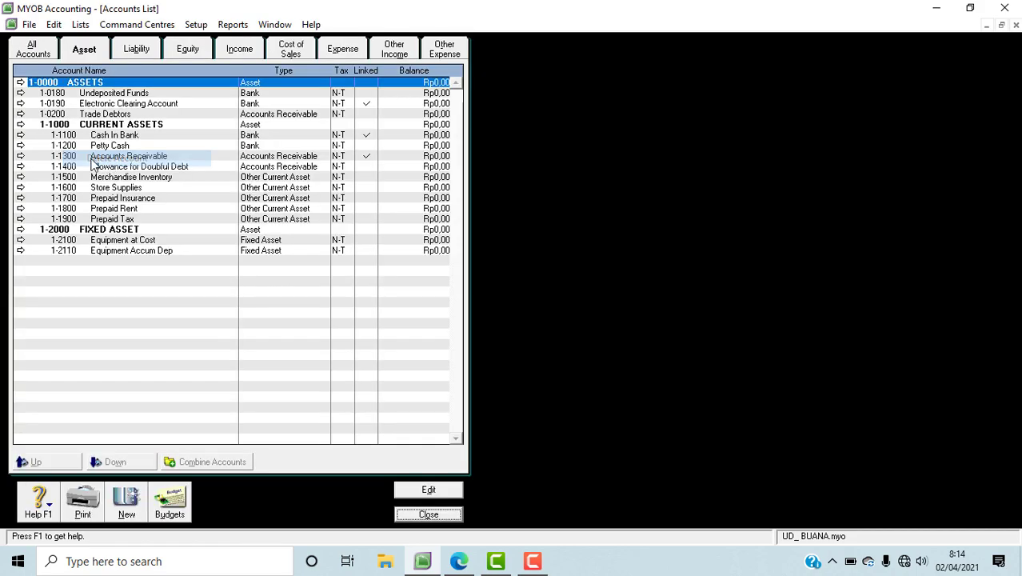
{"action": "left_click", "coordinate": [21, 93]}
{"action": "right_click", "coordinate": [65, 171]}
{"action": "left_click", "coordinate": [106, 183]}
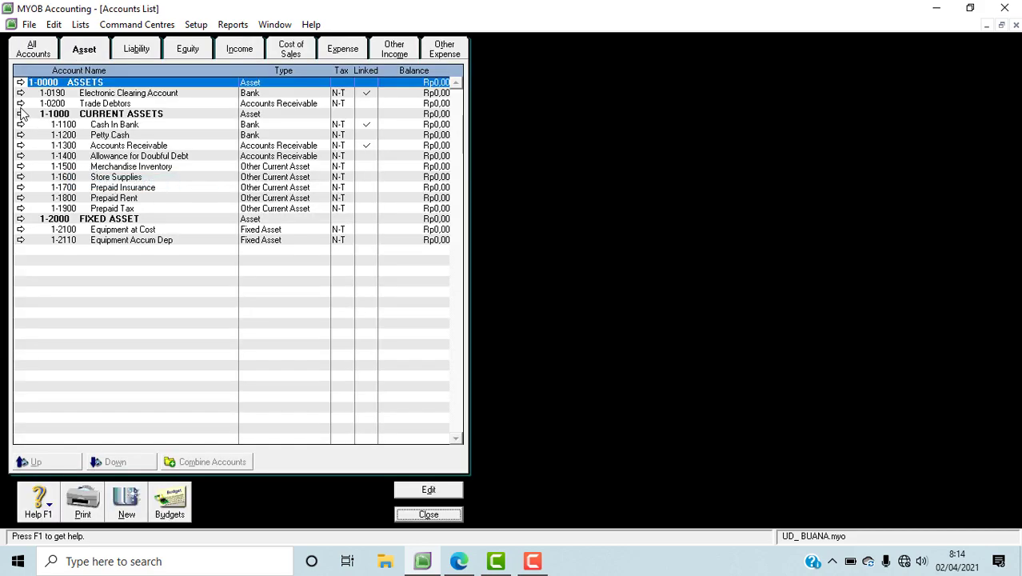
Delete the 1-0200 Trade Debtors account and check the remaining asset accounts against the current and fixed assets in the exam PDF
{"action": "left_click", "coordinate": [21, 104]}
{"action": "right_click", "coordinate": [97, 215]}
{"action": "left_click", "coordinate": [120, 225]}
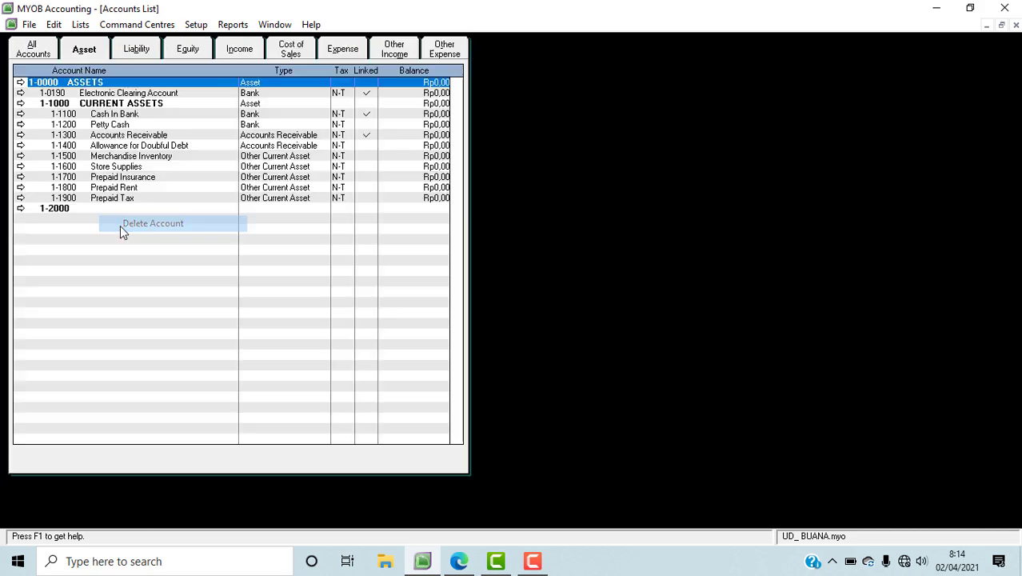
{"action": "left_click", "coordinate": [459, 561]}
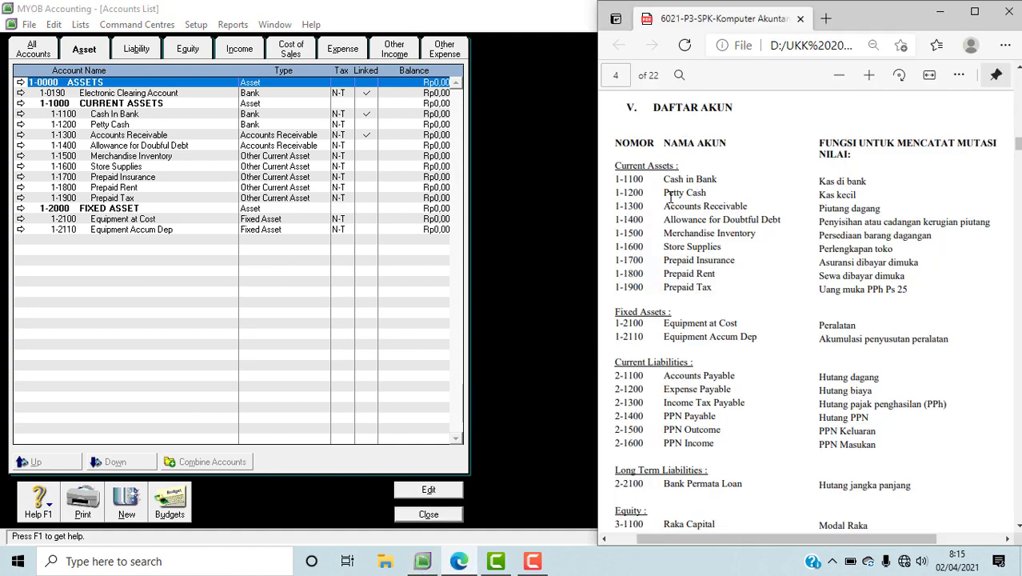
{"action": "left_click_drag", "start_coordinate": [662, 177], "coordinate": [903, 338]}
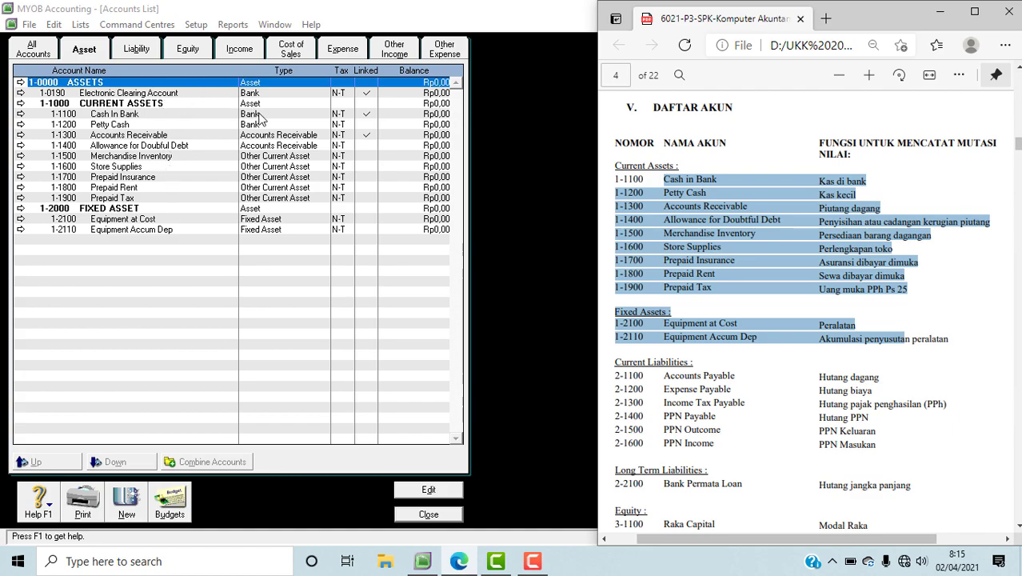
List the liability accounts in MYOB and compare them with the current and long term liabilities in the exam PDF
{"action": "left_click", "coordinate": [138, 50]}
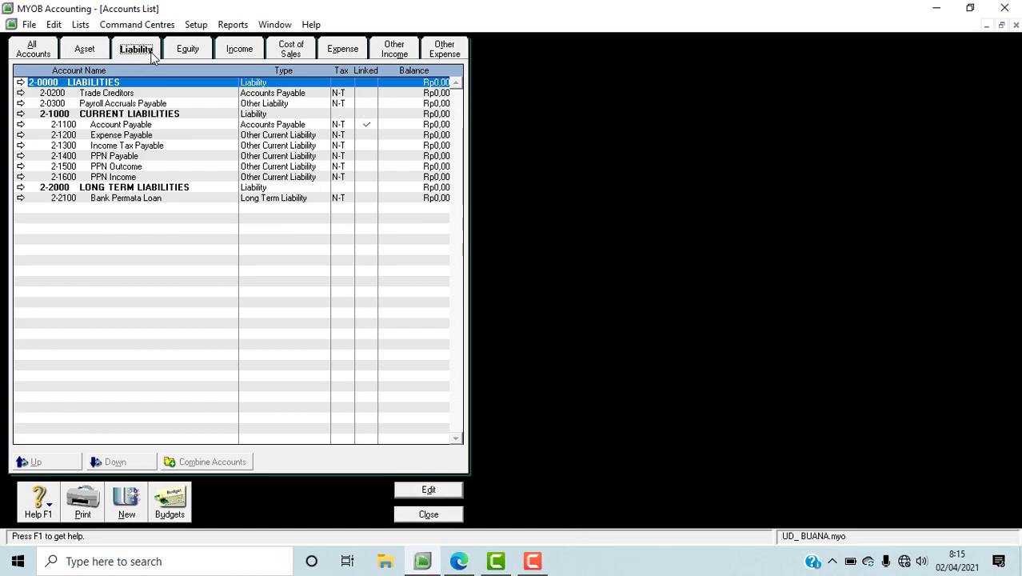
{"action": "left_click", "coordinate": [470, 565]}
{"action": "left_click", "coordinate": [727, 363]}
{"action": "scroll", "coordinate": [726, 362], "scroll_direction": "down", "scroll_amount": 2}
{"action": "scroll", "coordinate": [725, 362], "scroll_direction": "down", "scroll_amount": 3}
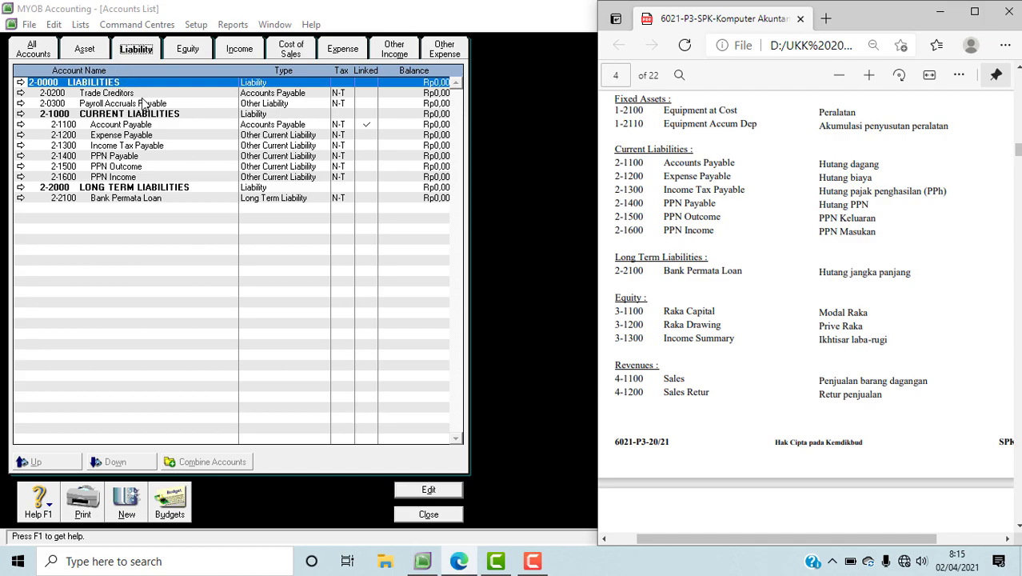
Delete the liability accounts 2-0200 Trade Creditors and 2-0300 Payroll Accruals Payable in MYOB
{"action": "left_click", "coordinate": [20, 93]}
{"action": "right_click", "coordinate": [35, 181]}
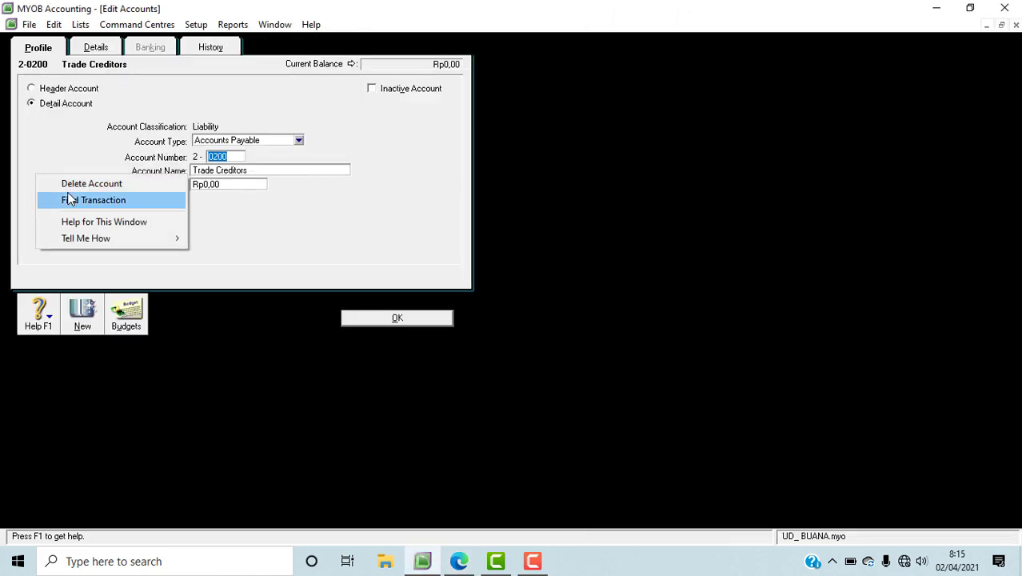
{"action": "left_click", "coordinate": [64, 182]}
{"action": "left_click", "coordinate": [20, 92]}
{"action": "right_click", "coordinate": [83, 129]}
{"action": "left_click", "coordinate": [101, 141]}
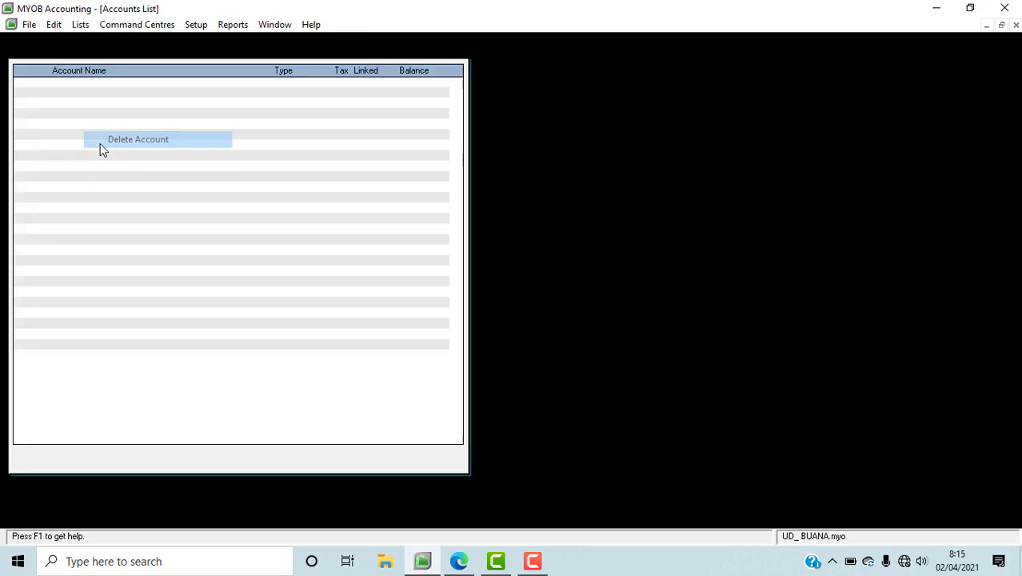
Check the remaining liability accounts against the liabilities sections of the exam PDF, and return to the MYOB accounts list
{"action": "left_click", "coordinate": [458, 562]}
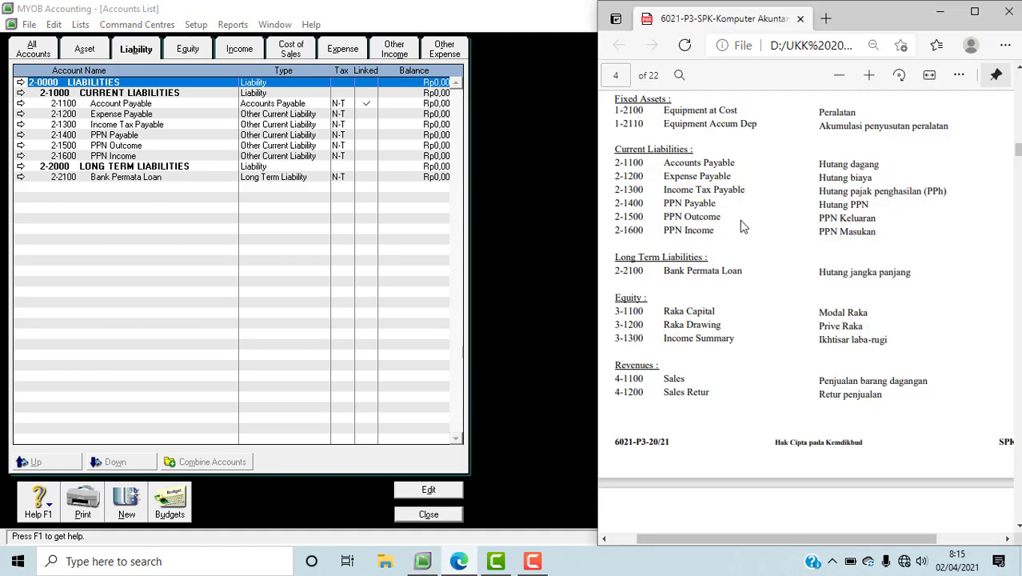
{"action": "left_click_drag", "start_coordinate": [612, 150], "coordinate": [839, 275]}
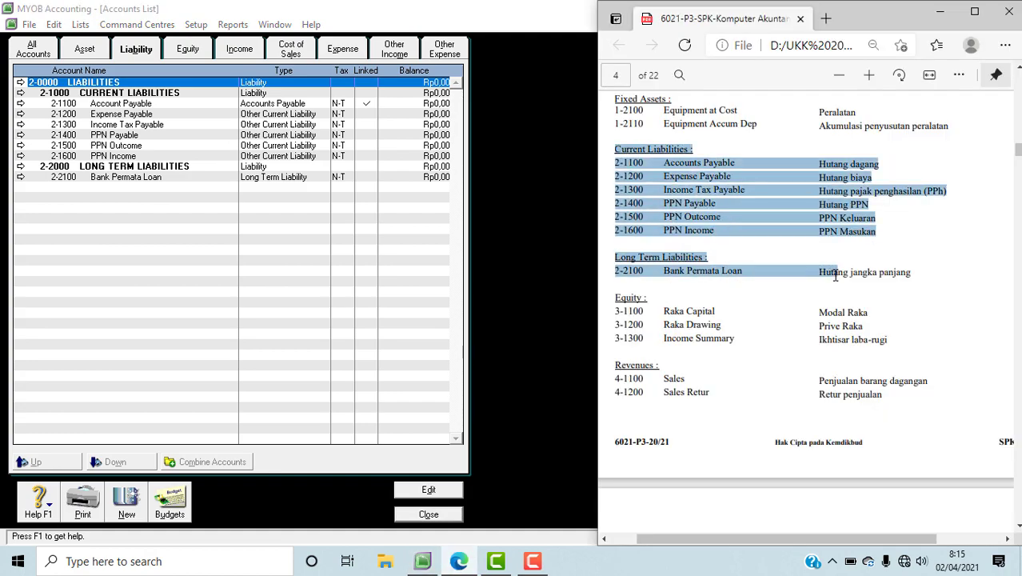
{"action": "left_click", "coordinate": [182, 263]}
List the equity accounts and compare them with the Equity section of the exam PDF's account list
{"action": "left_click", "coordinate": [189, 49]}
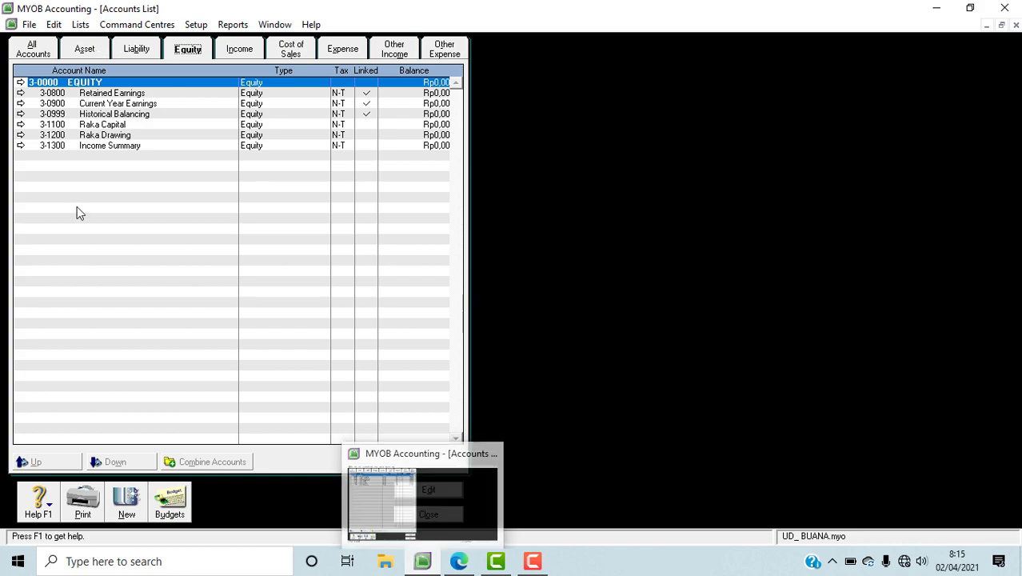
{"action": "left_click", "coordinate": [456, 562]}
{"action": "scroll", "coordinate": [719, 360], "scroll_direction": "down", "scroll_amount": 5}
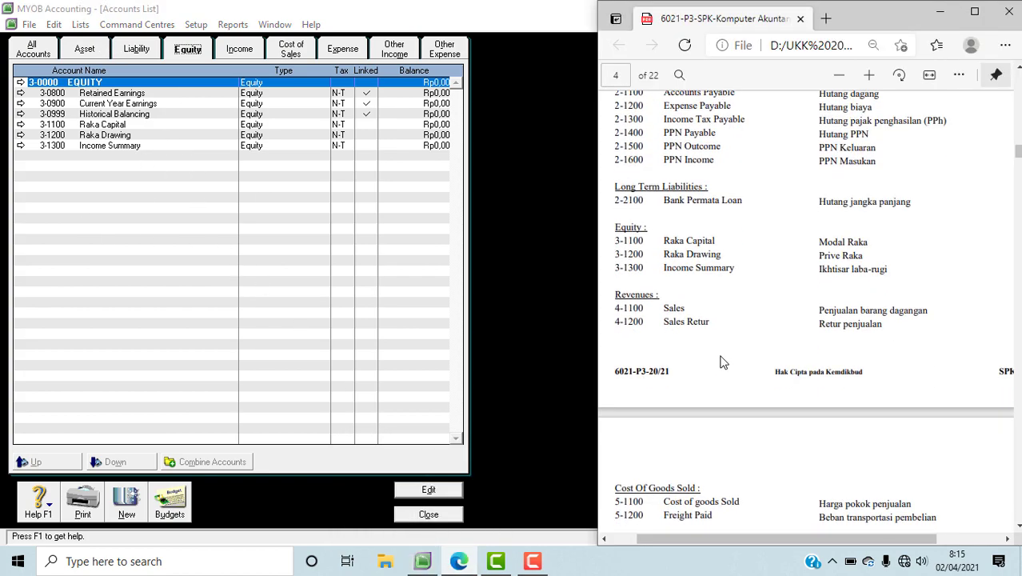
{"action": "scroll", "coordinate": [720, 353], "scroll_direction": "up", "scroll_amount": 2}
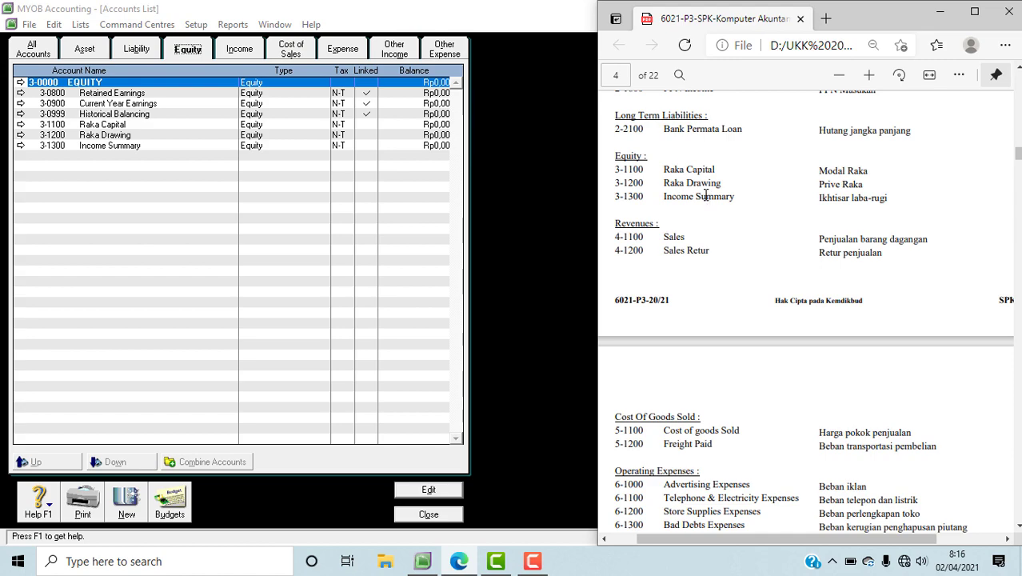
Change the account number of the Historical Balancing equity account to 3-9999 in MYOB
{"action": "left_click", "coordinate": [175, 117]}
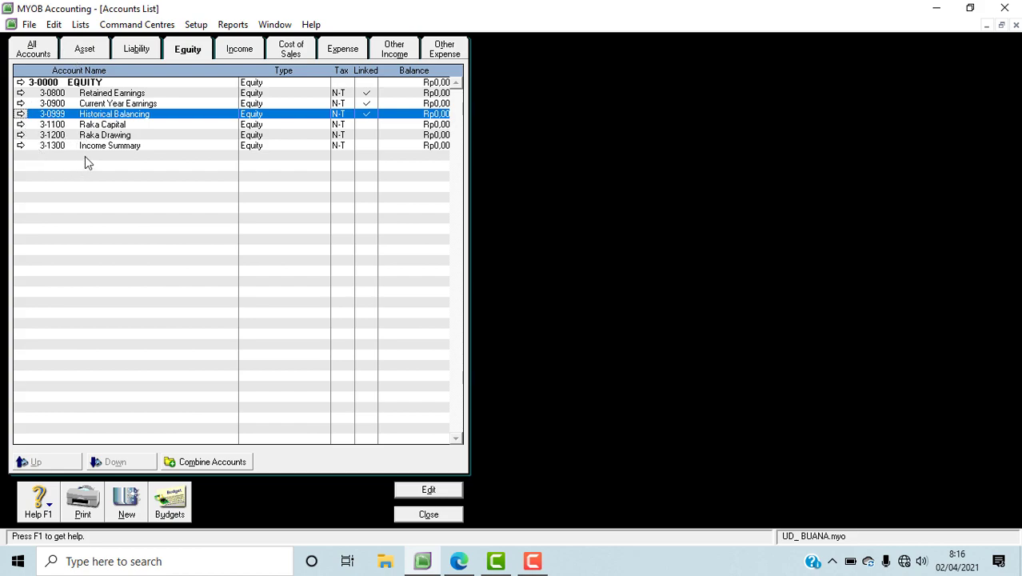
{"action": "left_click", "coordinate": [21, 115]}
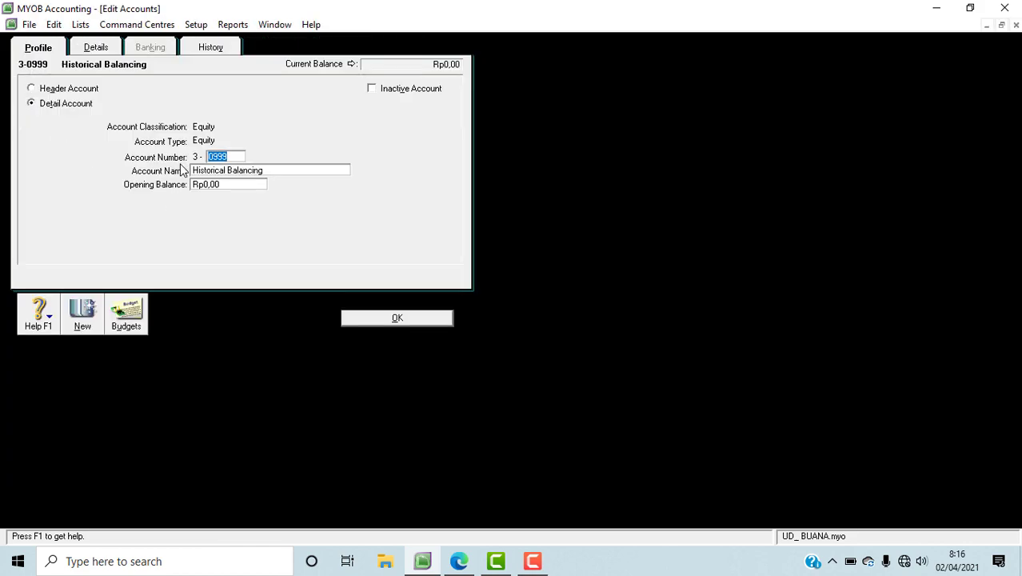
{"action": "left_click", "coordinate": [215, 157]}
{"action": "left_click", "coordinate": [284, 171]}
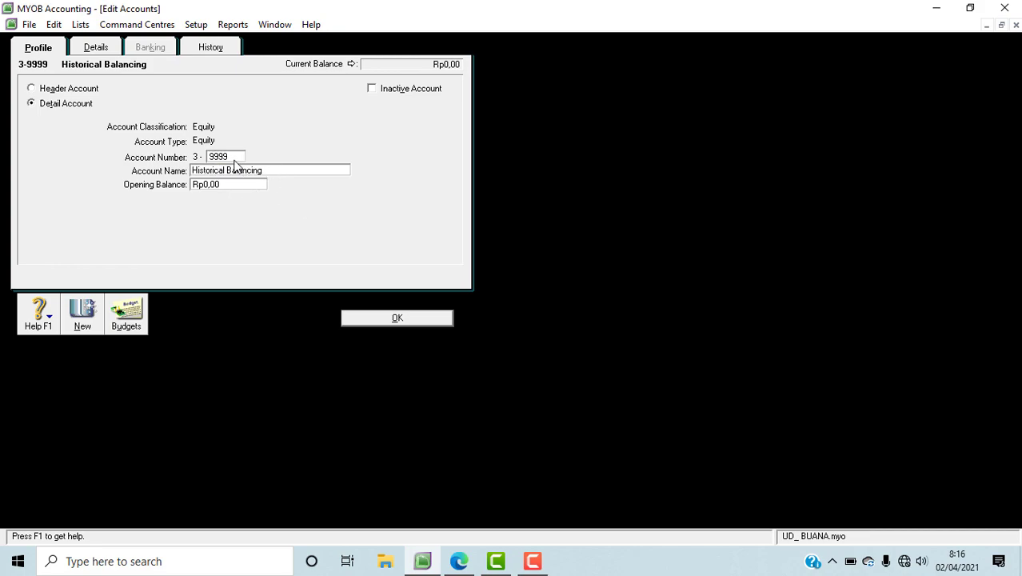
{"action": "left_click", "coordinate": [349, 319]}
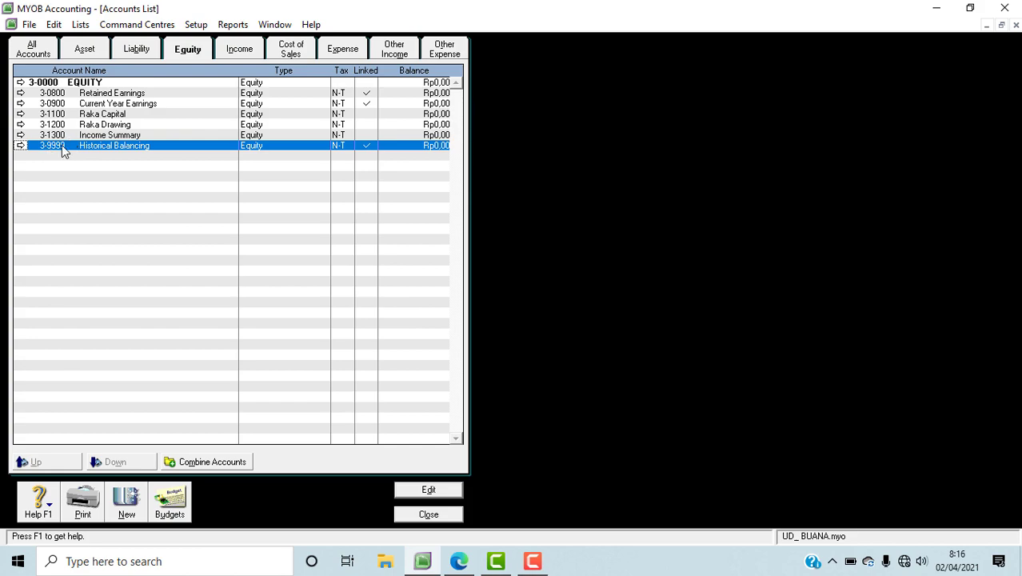
Renumber the Current Year Earnings account to 3-1400 and rename it Current Earnings
{"action": "left_click", "coordinate": [21, 104]}
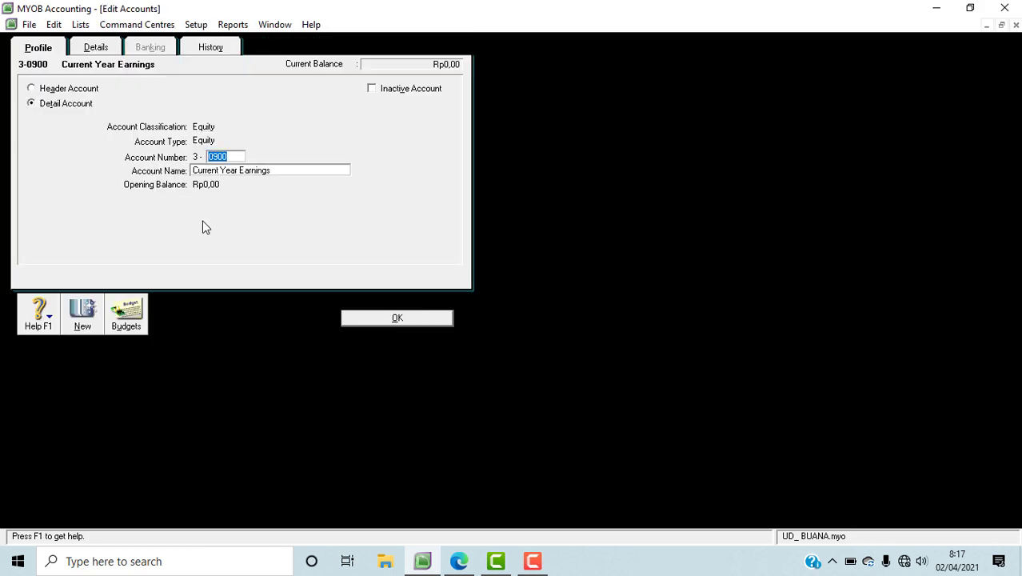
{"action": "type", "text": "1400"}
{"action": "left_click", "coordinate": [240, 169]}
{"action": "left_click", "coordinate": [239, 169]}
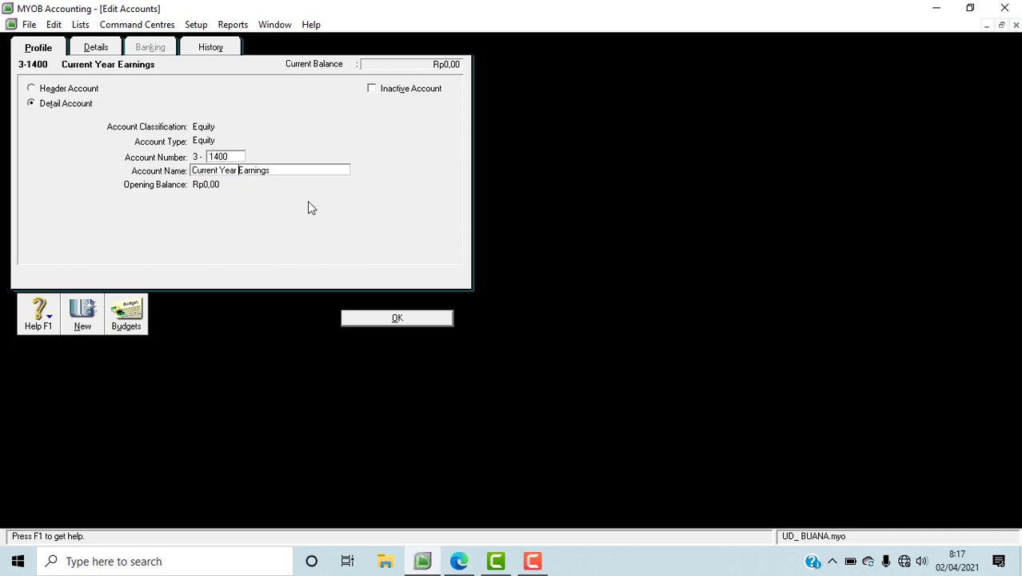
{"action": "key", "text": "BackSpace"}
{"action": "key", "text": "BackSpace"}
{"action": "key", "text": "BackSpace"}
{"action": "key", "text": "BackSpace"}
{"action": "key", "text": "BackSpace"}
{"action": "left_click", "coordinate": [362, 320]}
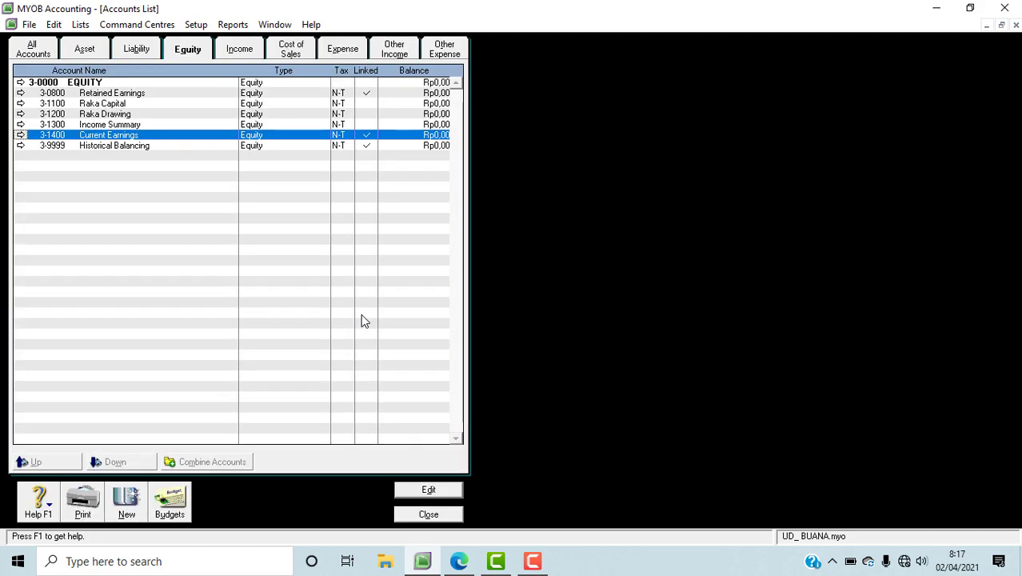
Check the Retained Earnings account against the Equity section of the exam PDF and return to the owner's capital account in MYOB
{"action": "left_click", "coordinate": [122, 96]}
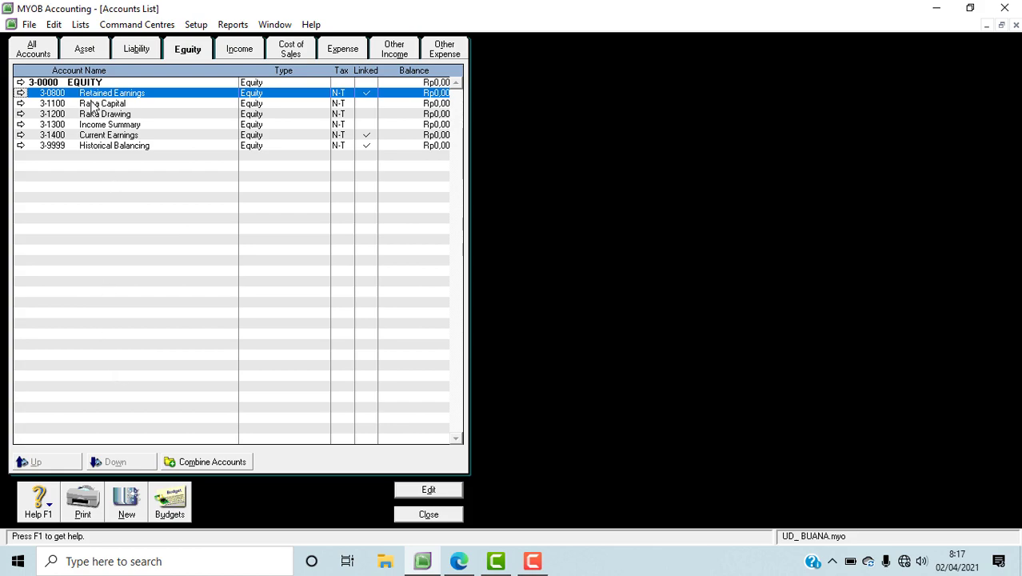
{"action": "mouse_move", "coordinate": [469, 562]}
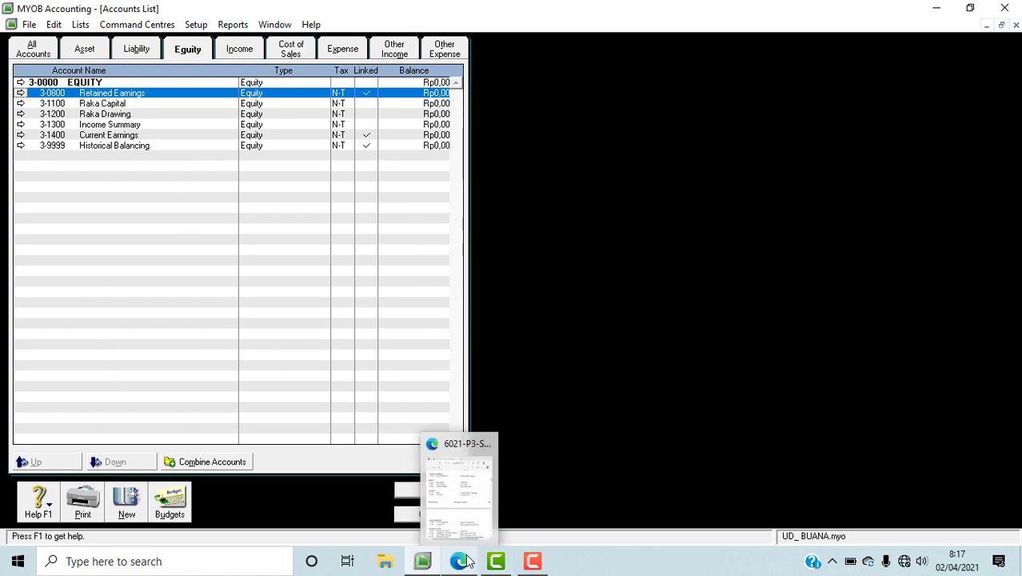
{"action": "left_click", "coordinate": [460, 488]}
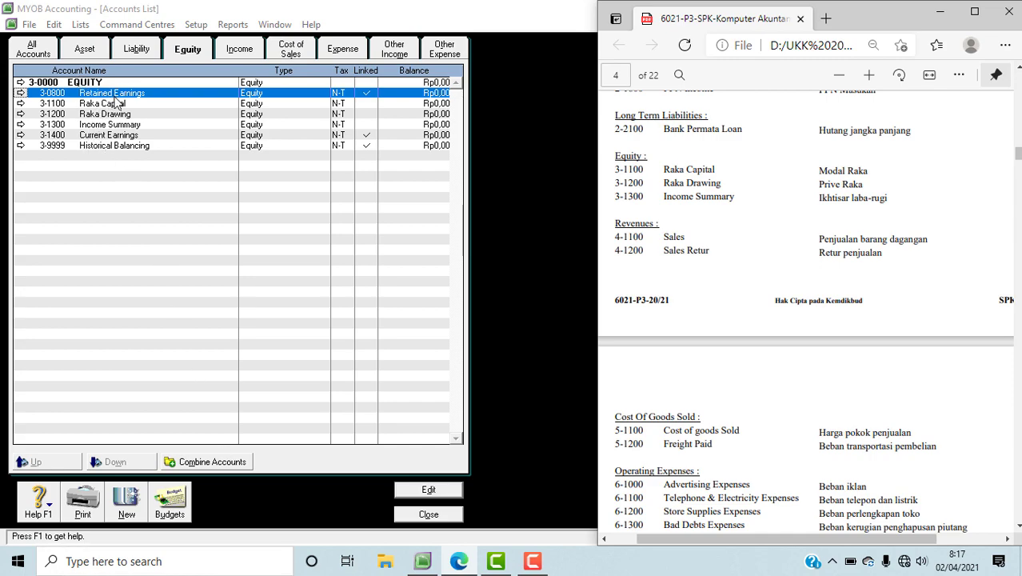
{"action": "left_click", "coordinate": [493, 234]}
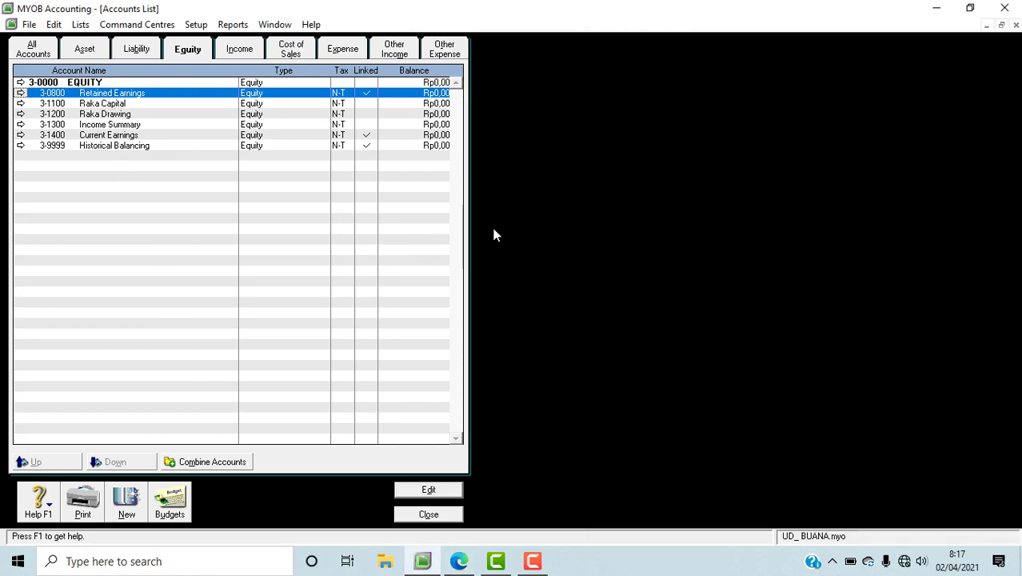
{"action": "left_click", "coordinate": [102, 105]}
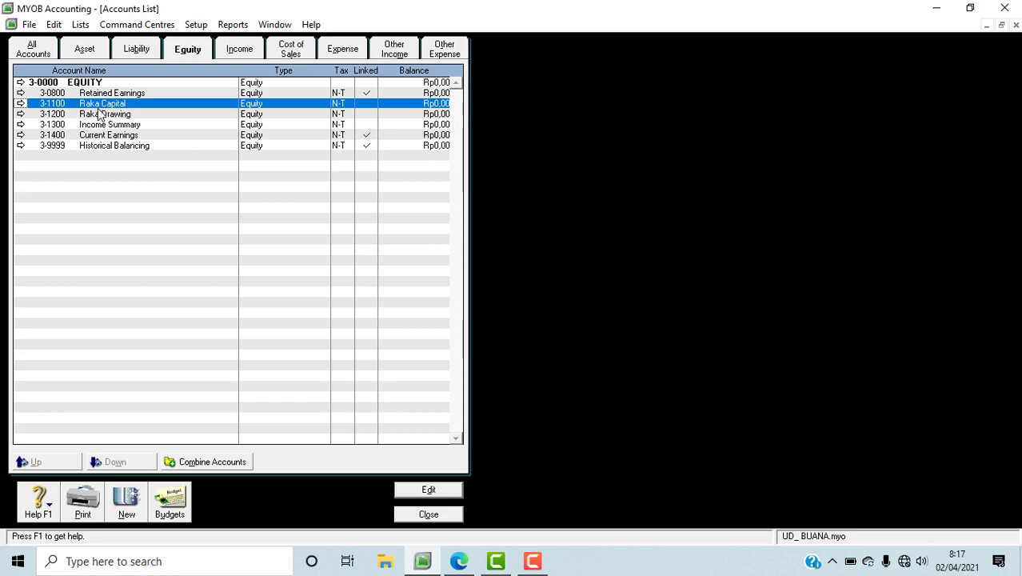
Delete the existing owner's capital account, numbered 3-1100, from the equity accounts
{"action": "left_click", "coordinate": [22, 106]}
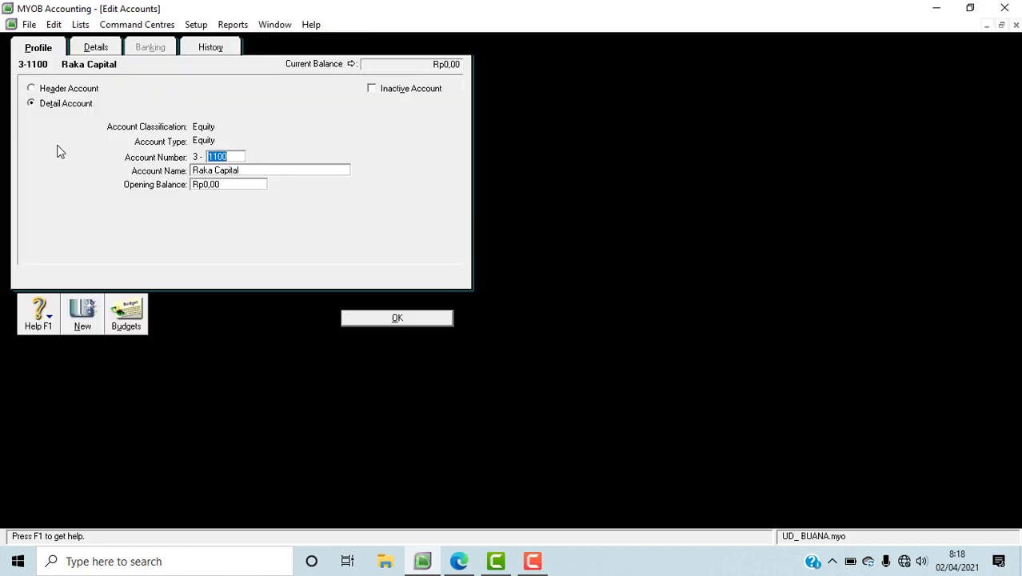
{"action": "right_click", "coordinate": [83, 197]}
{"action": "left_click", "coordinate": [99, 207]}
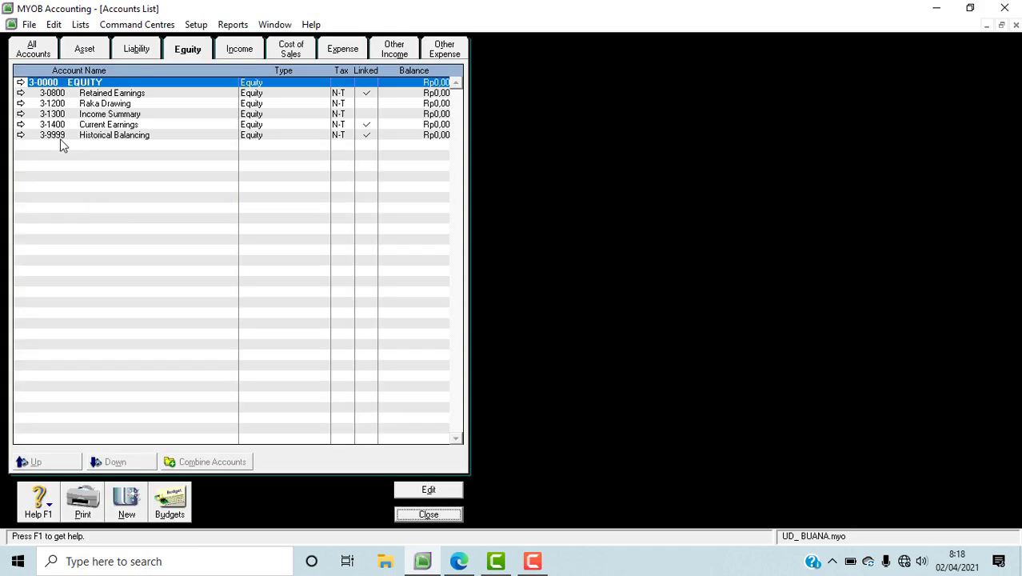
Renumber the Retained Earnings account to 3-1100 and rename it as the owner's capital account
{"action": "left_click", "coordinate": [22, 94]}
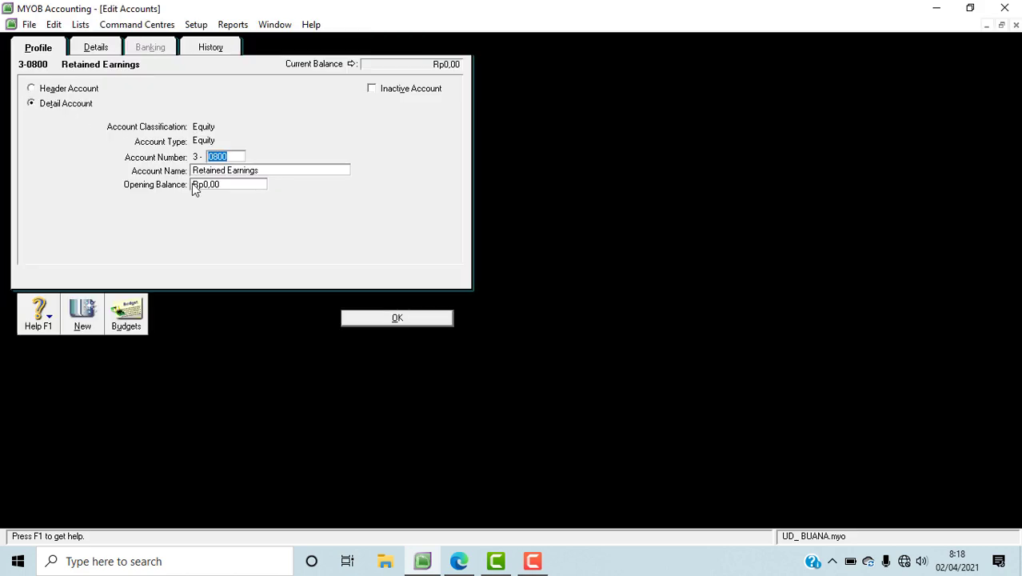
{"action": "type", "text": "1100"}
{"action": "key", "text": "Tab"}
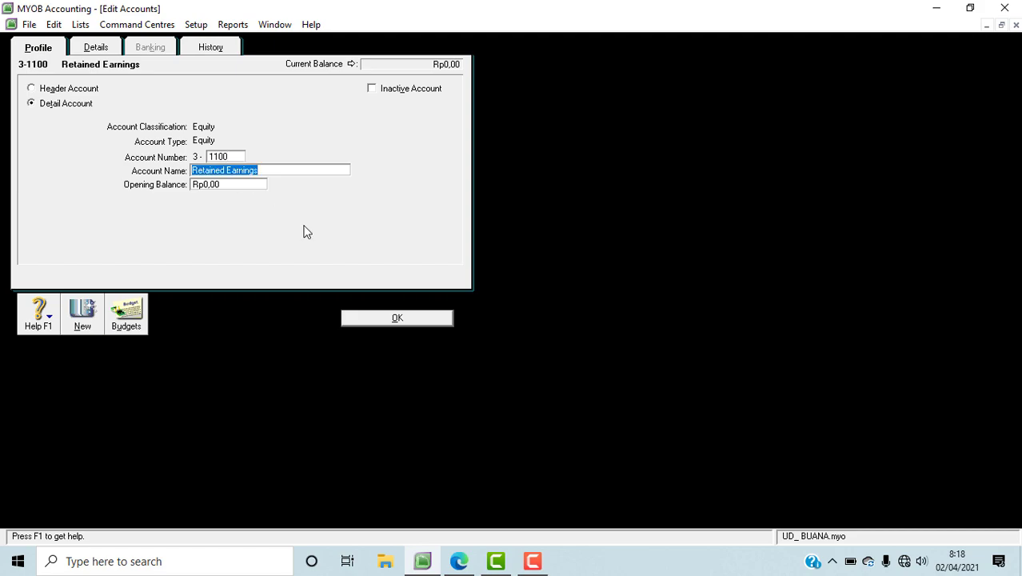
{"action": "type", "text": "Raka Capital"}
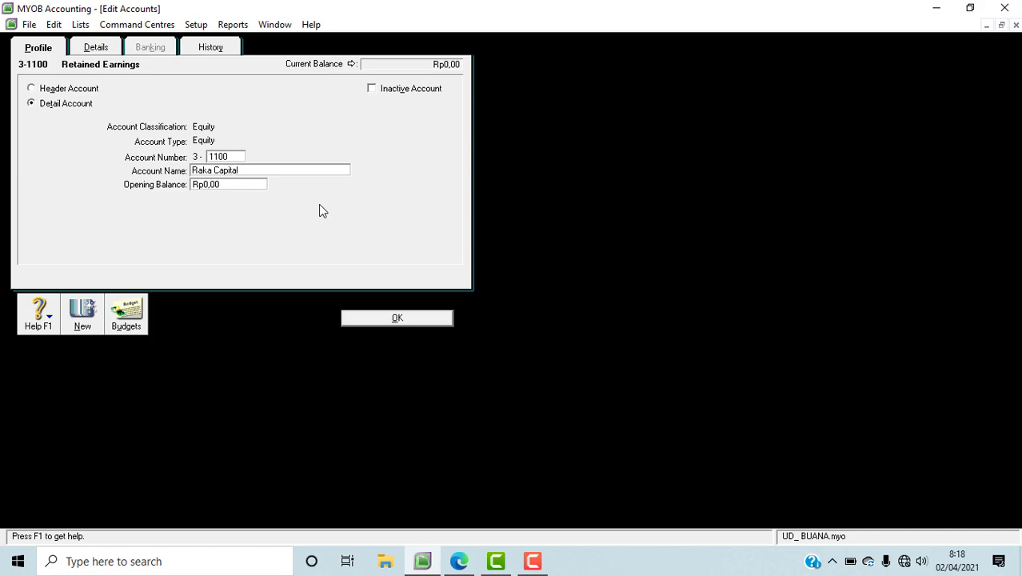
{"action": "left_click", "coordinate": [365, 320]}
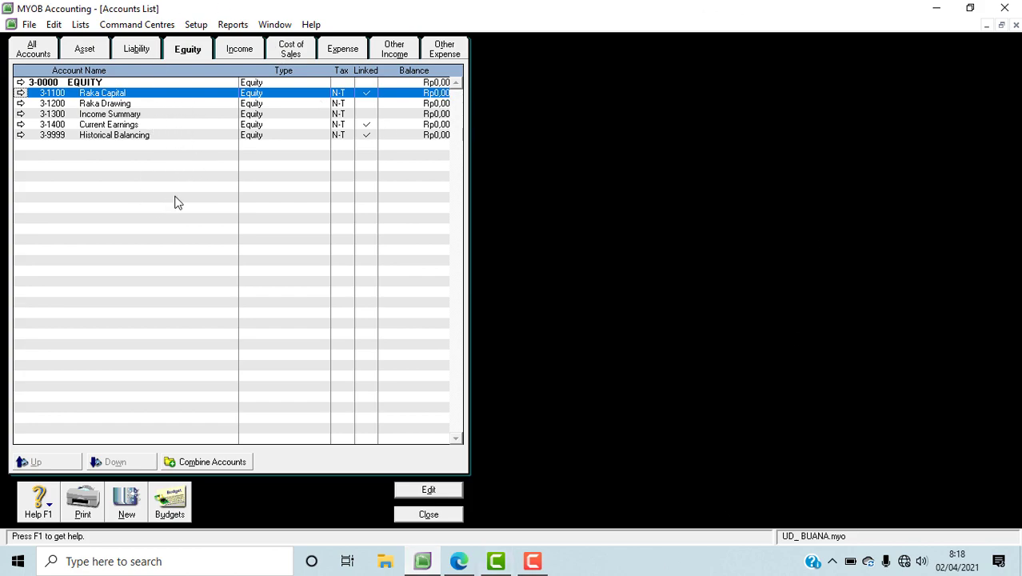
Compare the equity, income, cost of sales and expense accounts with the account list in the exam PDF
{"action": "left_click", "coordinate": [460, 562]}
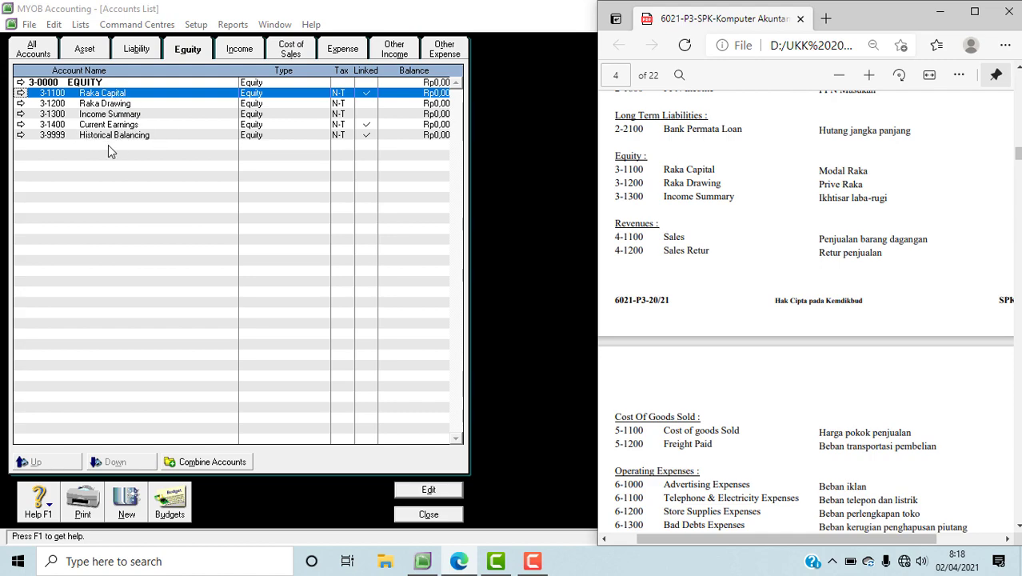
{"action": "left_click", "coordinate": [329, 240]}
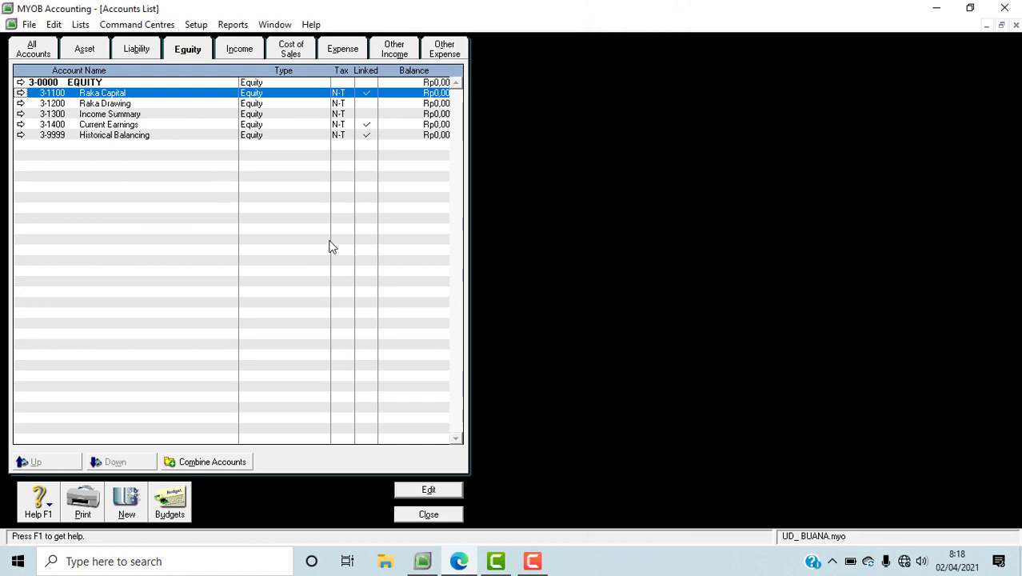
{"action": "left_click", "coordinate": [239, 51]}
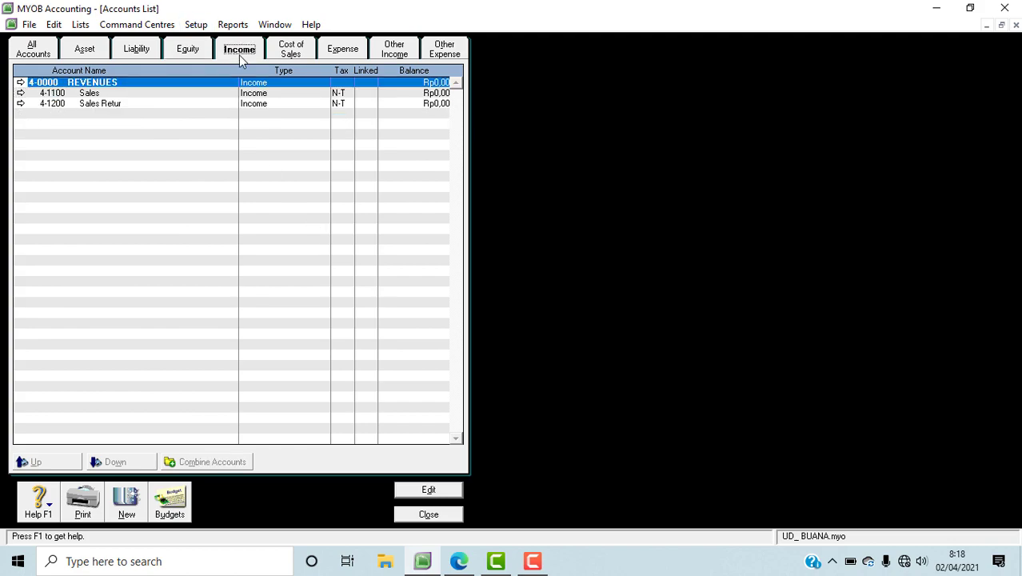
{"action": "left_click", "coordinate": [303, 55]}
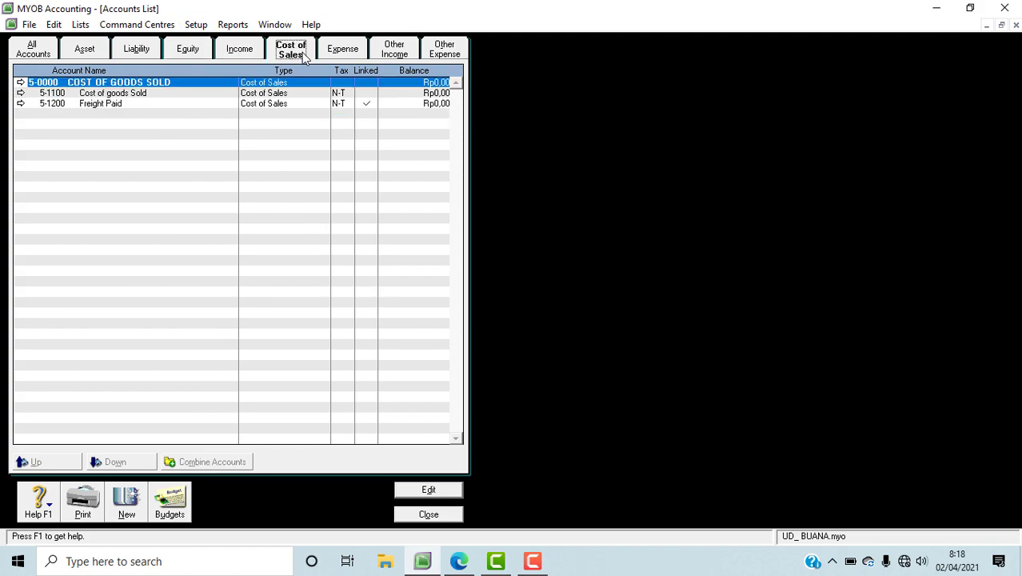
{"action": "left_click", "coordinate": [343, 53]}
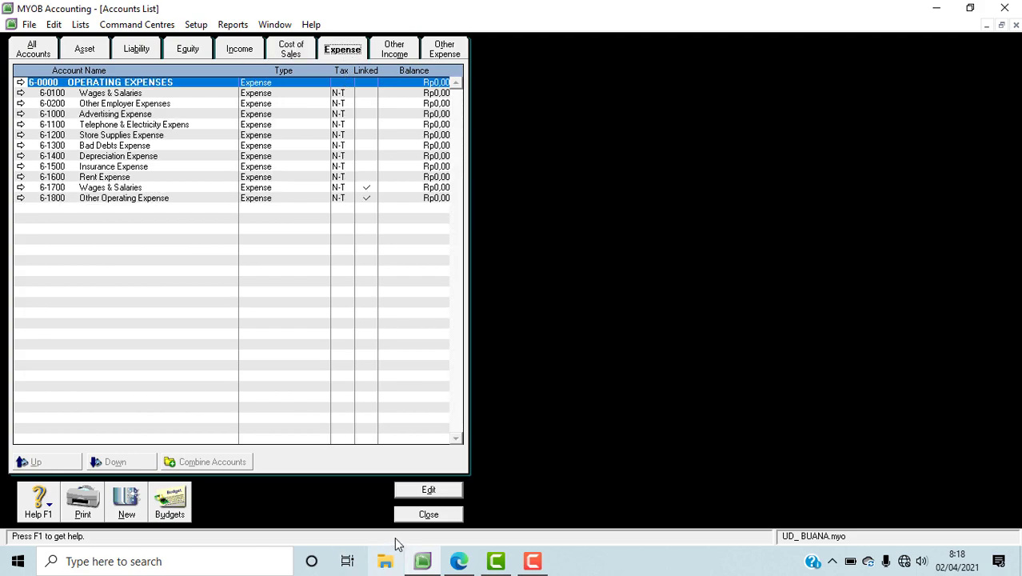
{"action": "left_click", "coordinate": [459, 562]}
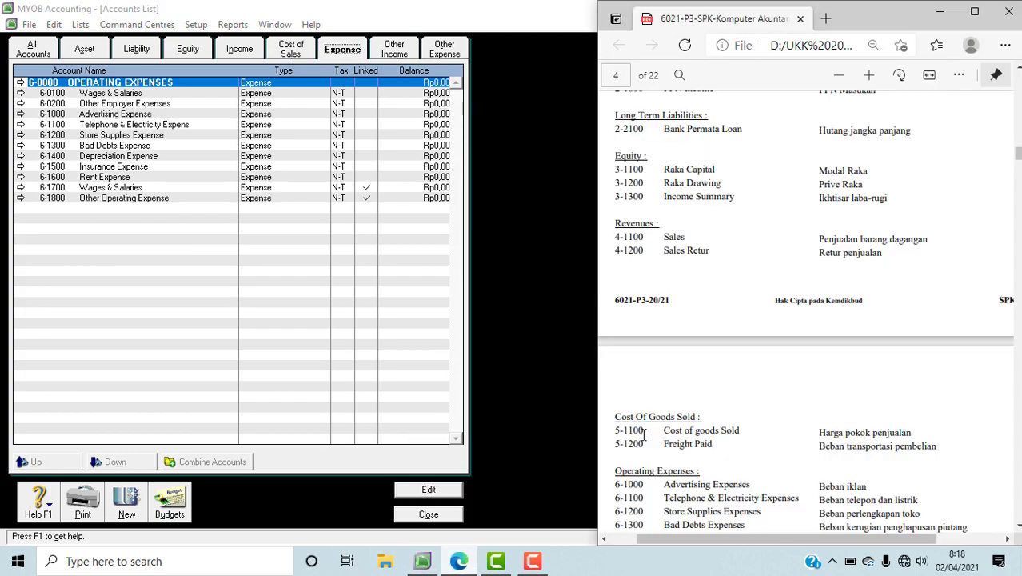
{"action": "scroll", "coordinate": [739, 362], "scroll_direction": "down", "scroll_amount": 3}
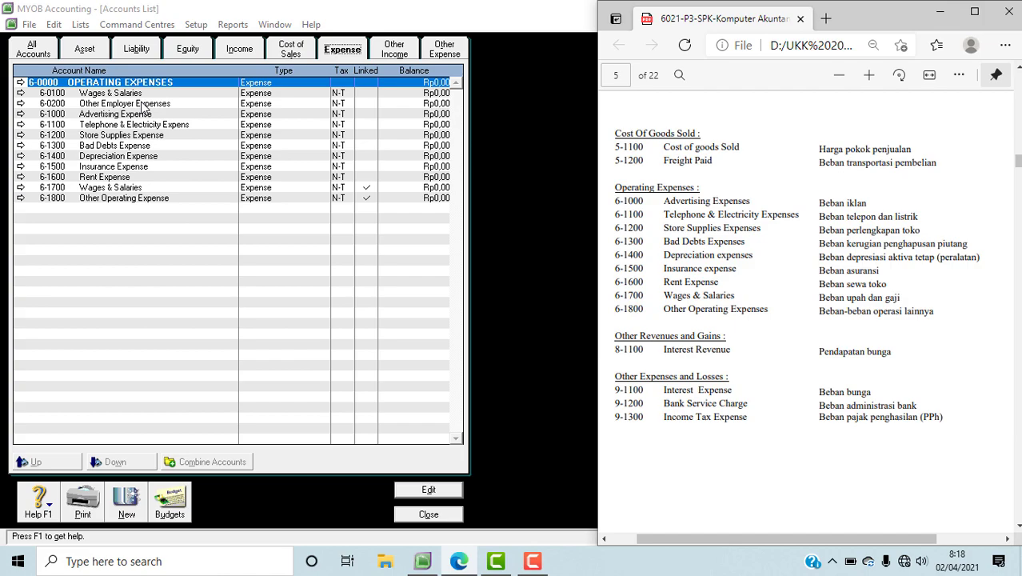
Delete the expense accounts 6-0100 Wages & Salaries and 6-0200 Other Employer Expenses in MYOB
{"action": "left_click", "coordinate": [19, 93]}
{"action": "right_click", "coordinate": [39, 160]}
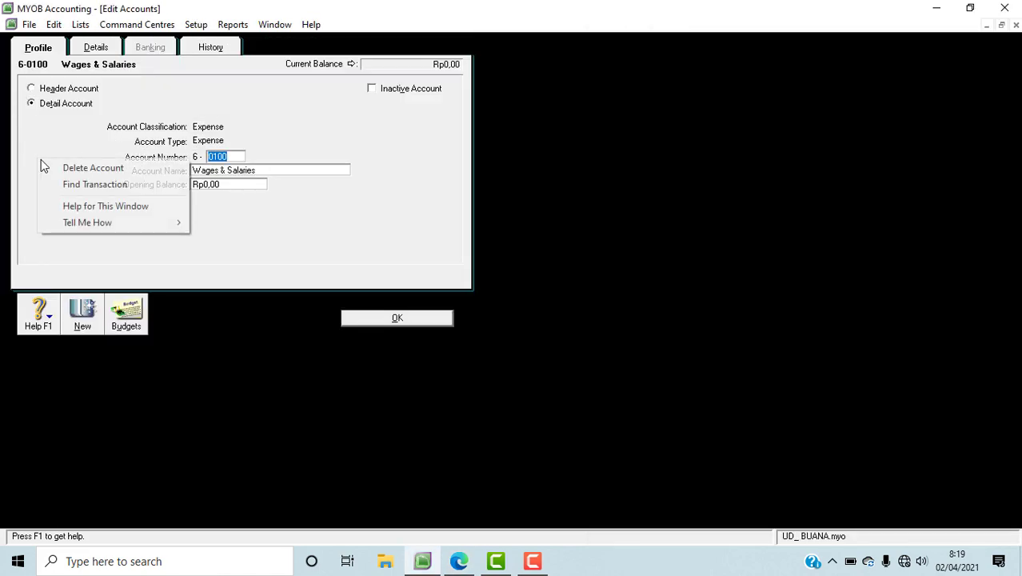
{"action": "left_click", "coordinate": [57, 175]}
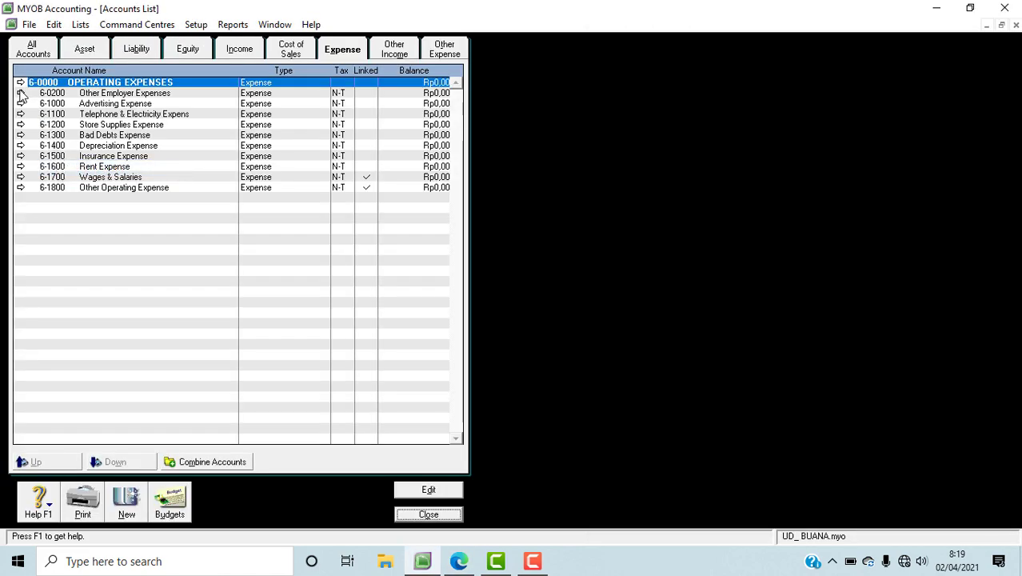
{"action": "left_click", "coordinate": [20, 91]}
{"action": "right_click", "coordinate": [56, 146]}
{"action": "left_click", "coordinate": [100, 150]}
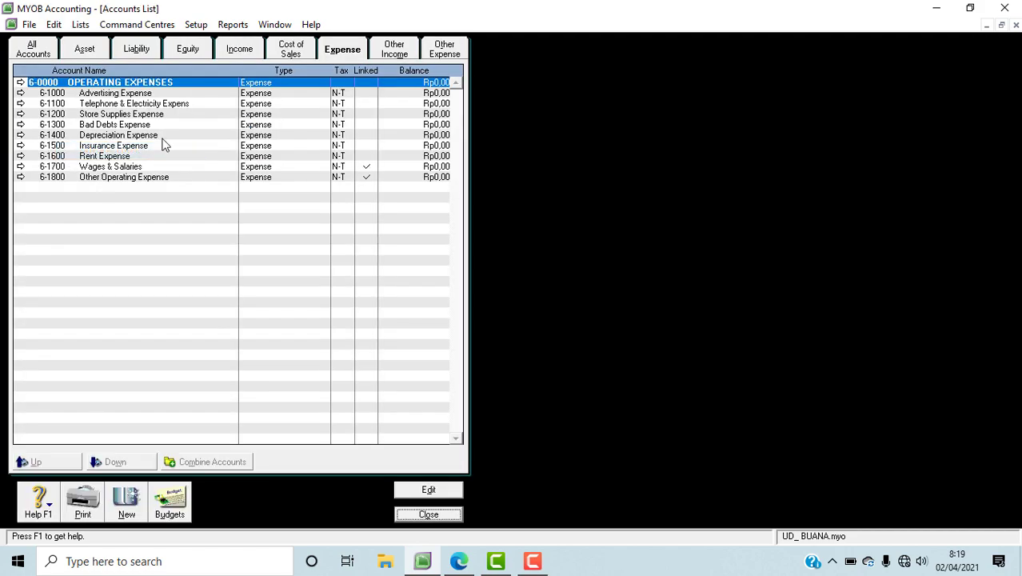
Check the expense, other income and other expense accounts against the exam PDF's account list
{"action": "left_click", "coordinate": [459, 560]}
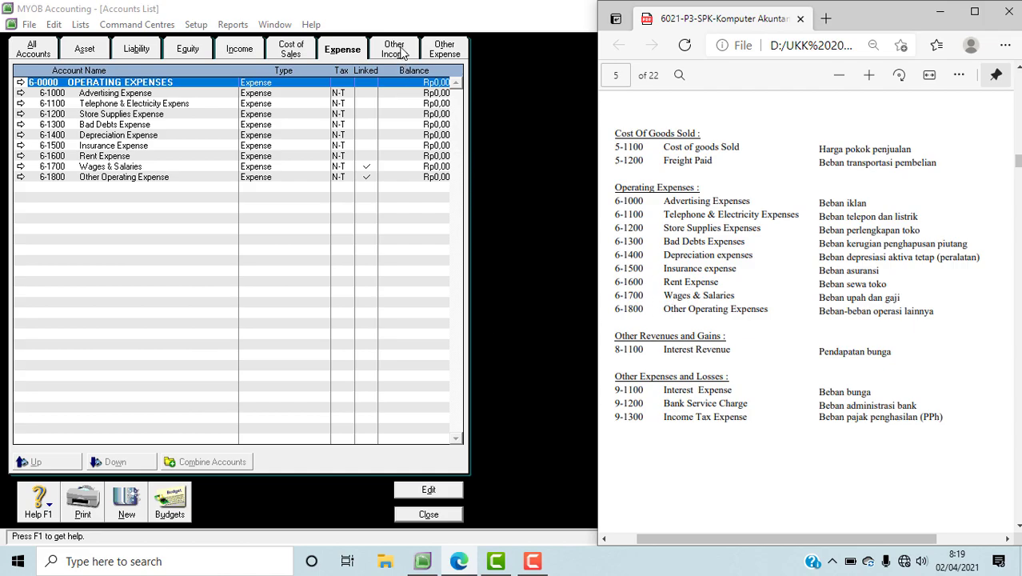
{"action": "left_click", "coordinate": [402, 51]}
{"action": "left_click", "coordinate": [443, 51]}
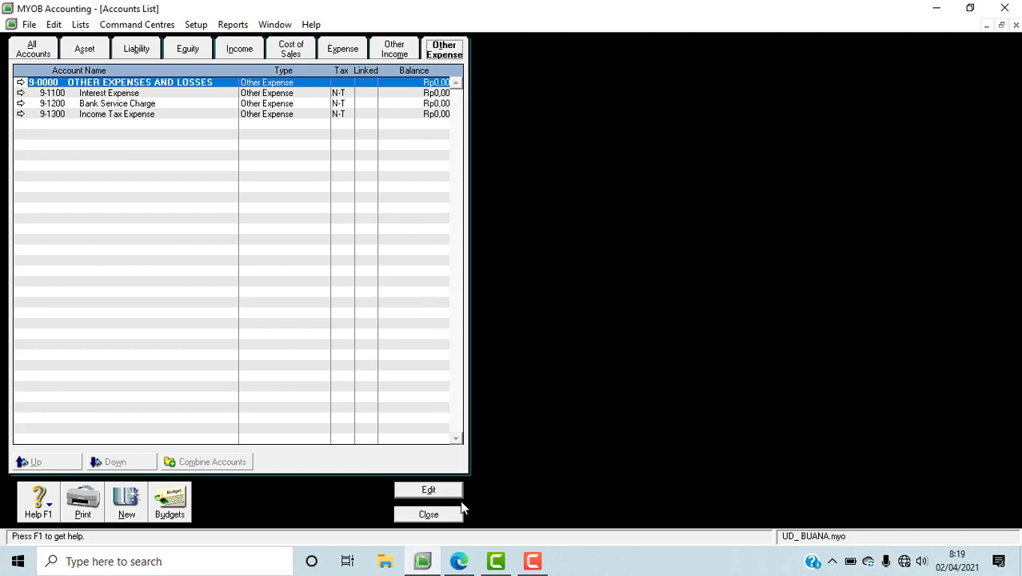
Review the asset and liability accounts and the complete list of all accounts, and close the accounts list
{"action": "left_click", "coordinate": [84, 49]}
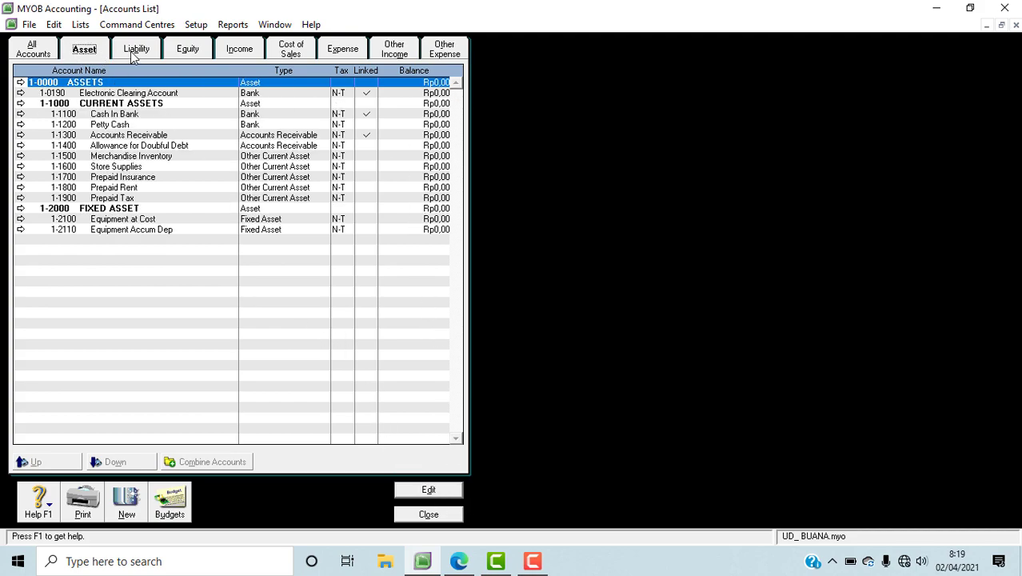
{"action": "left_click", "coordinate": [135, 50]}
{"action": "left_click", "coordinate": [36, 56]}
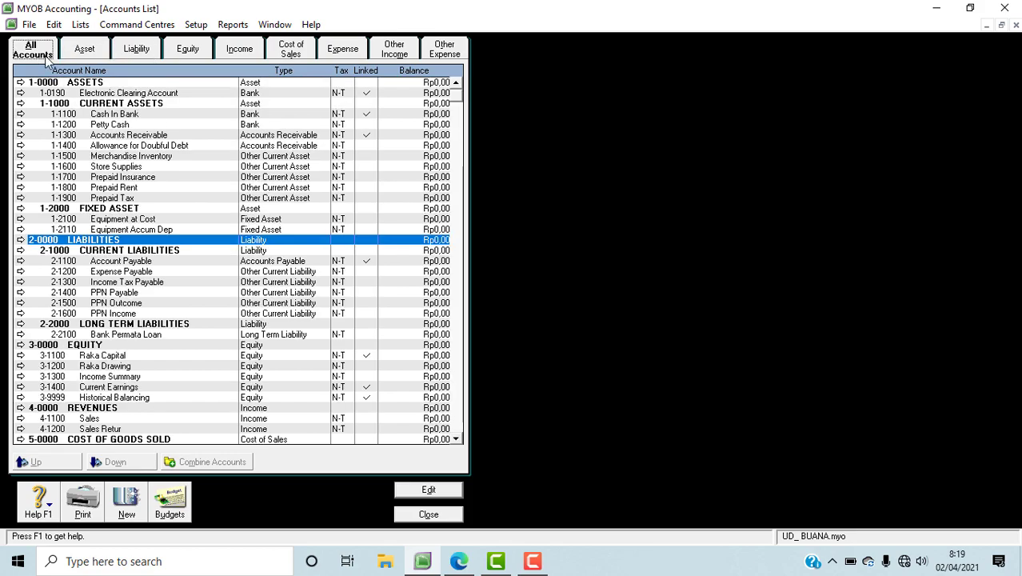
{"action": "scroll", "coordinate": [280, 268], "scroll_direction": "down", "scroll_amount": 5}
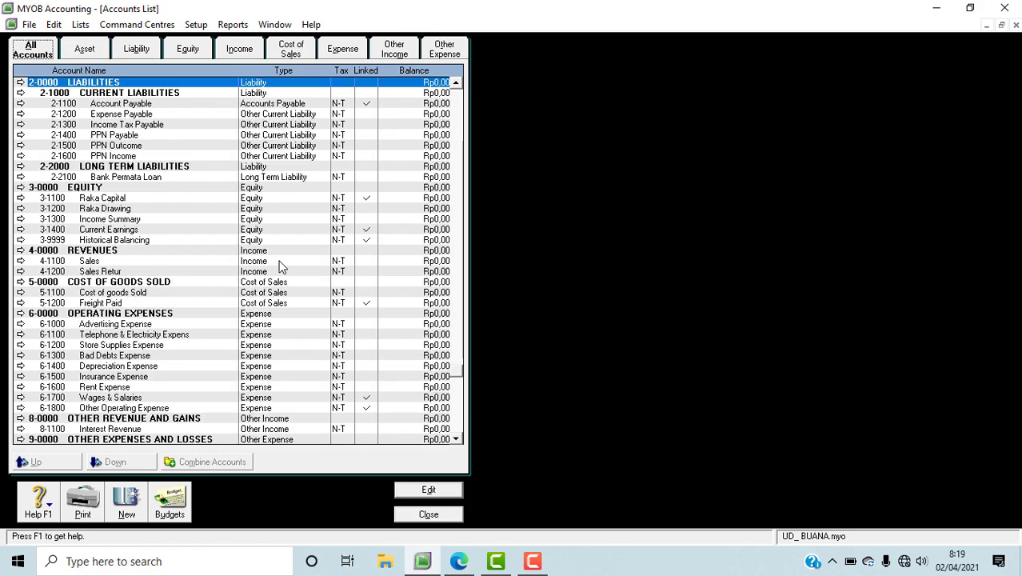
{"action": "scroll", "coordinate": [280, 267], "scroll_direction": "down", "scroll_amount": 1}
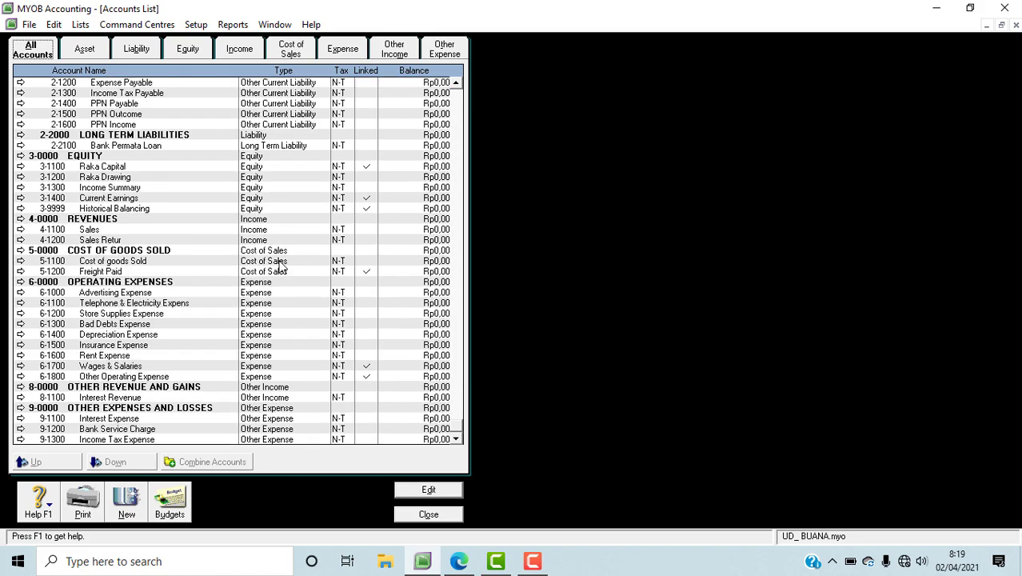
{"action": "scroll", "coordinate": [279, 267], "scroll_direction": "up", "scroll_amount": 2}
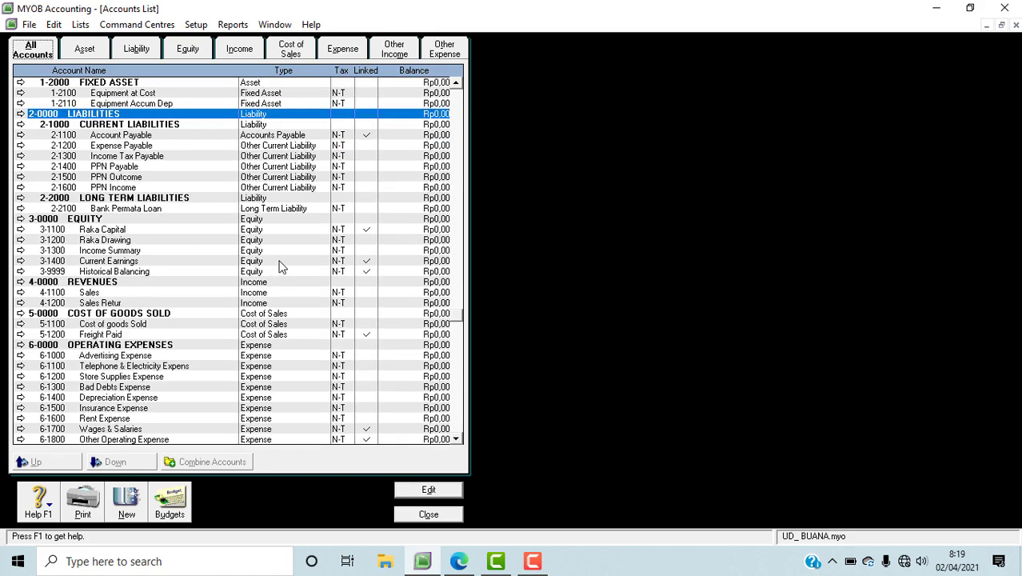
{"action": "left_click", "coordinate": [429, 514]}
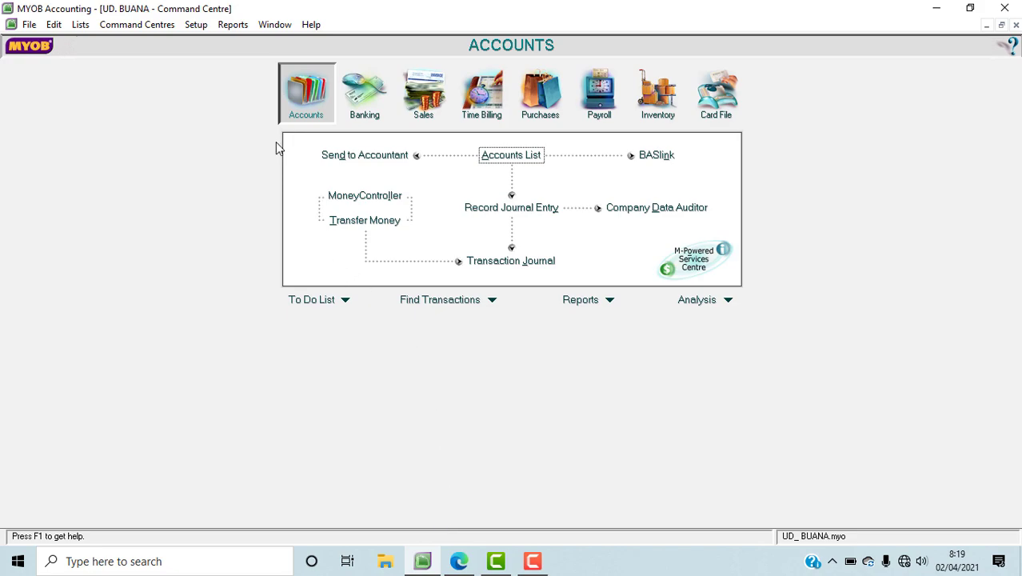
Open the account opening balances setup for the company file
{"action": "left_click", "coordinate": [204, 33]}
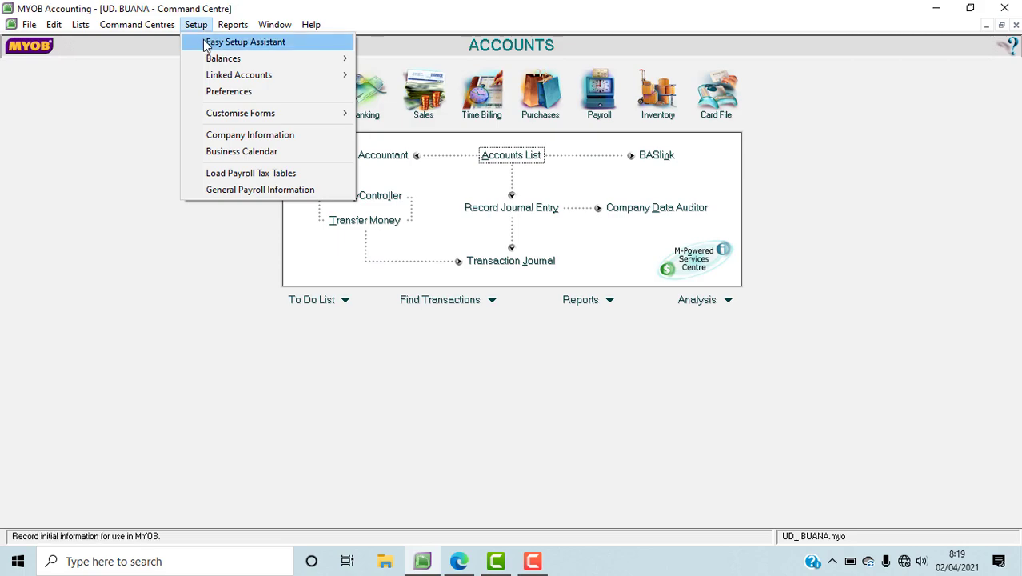
{"action": "mouse_move", "coordinate": [231, 62]}
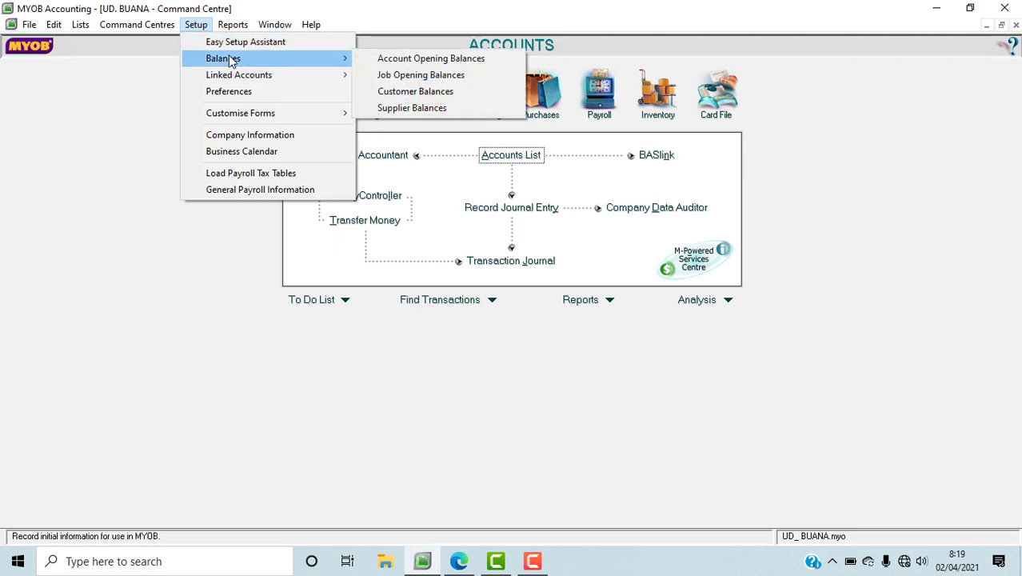
{"action": "left_click", "coordinate": [384, 60]}
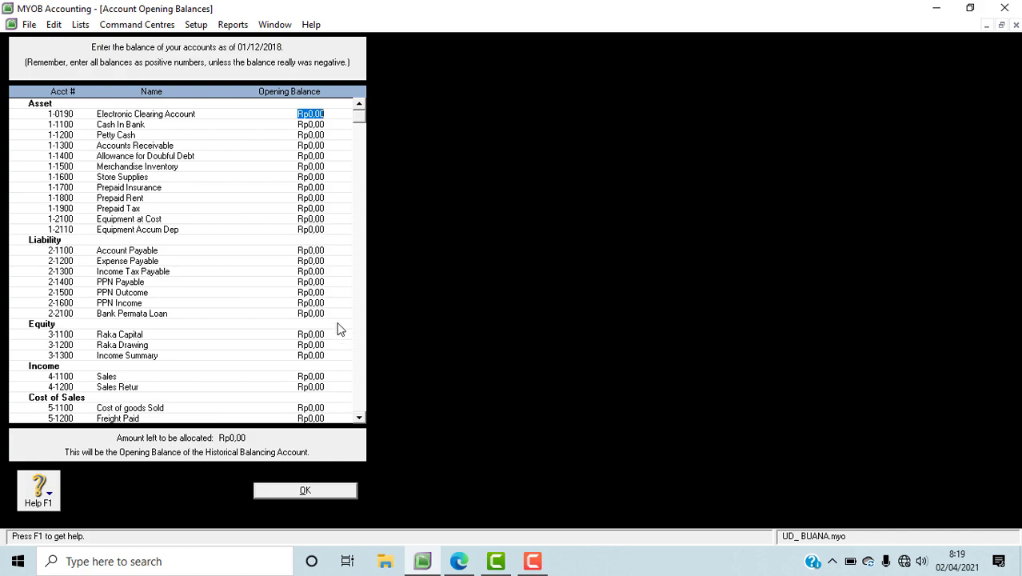
Examine the 30 November 2018 trial balance in the exam PDF and locate the doubtful debt allowance, equipment depreciation and owner's drawing balances in MYOB
{"action": "left_click", "coordinate": [459, 561]}
{"action": "scroll", "coordinate": [819, 471], "scroll_direction": "down", "scroll_amount": 10}
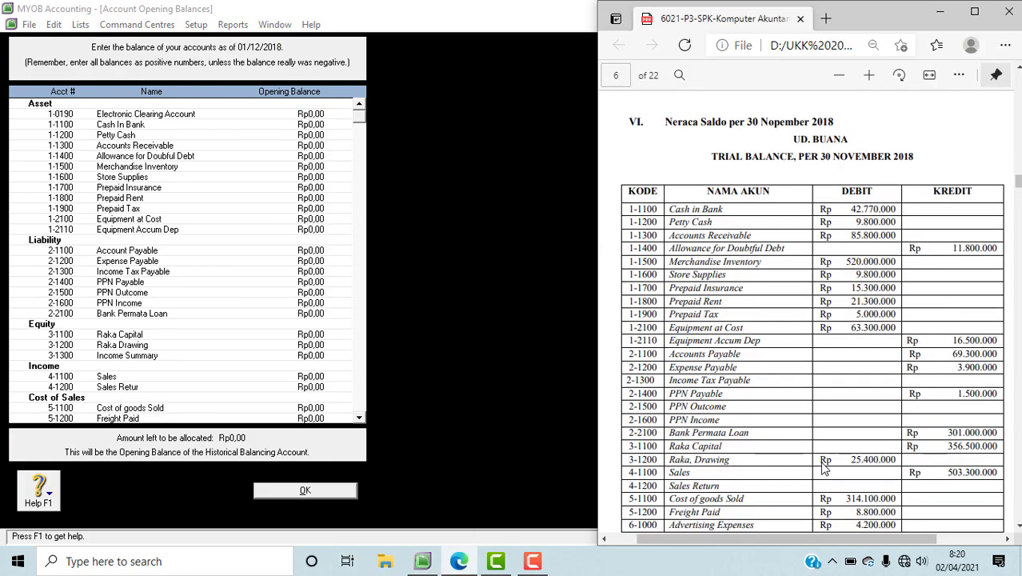
{"action": "scroll", "coordinate": [824, 471], "scroll_direction": "up", "scroll_amount": 2}
{"action": "left_click", "coordinate": [105, 161]}
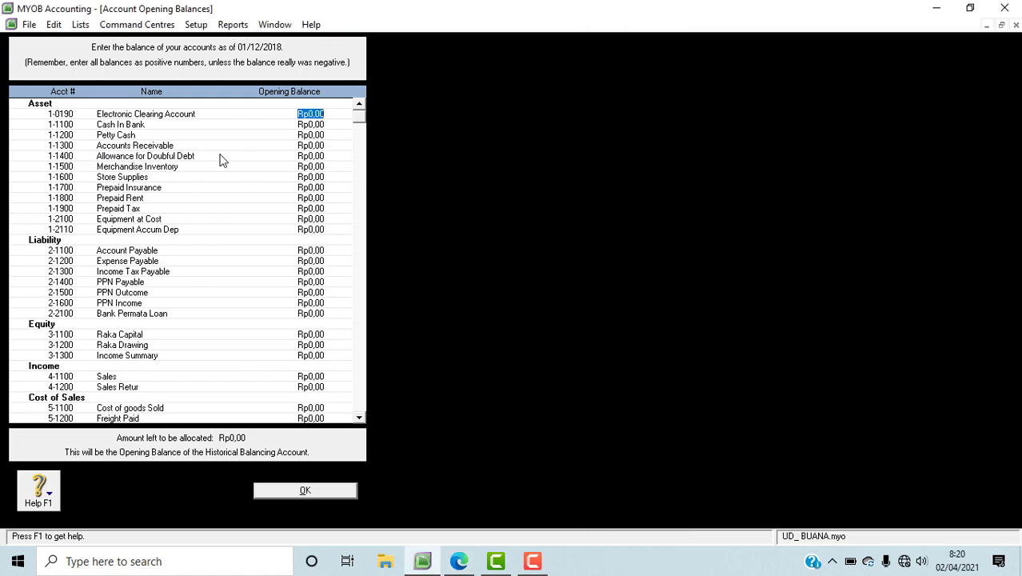
{"action": "left_click", "coordinate": [308, 156]}
{"action": "left_click", "coordinate": [312, 231]}
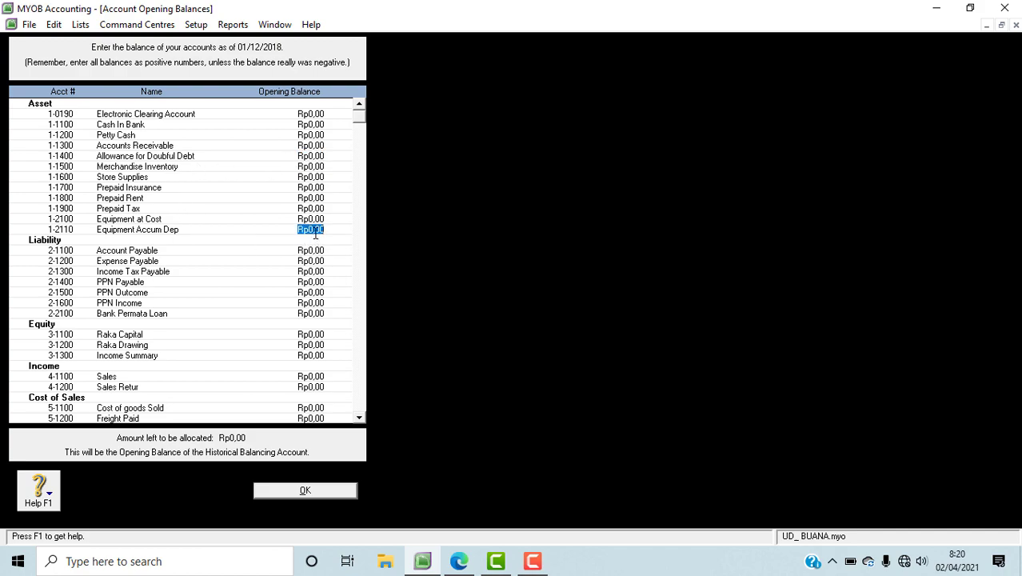
{"action": "left_click", "coordinate": [314, 345]}
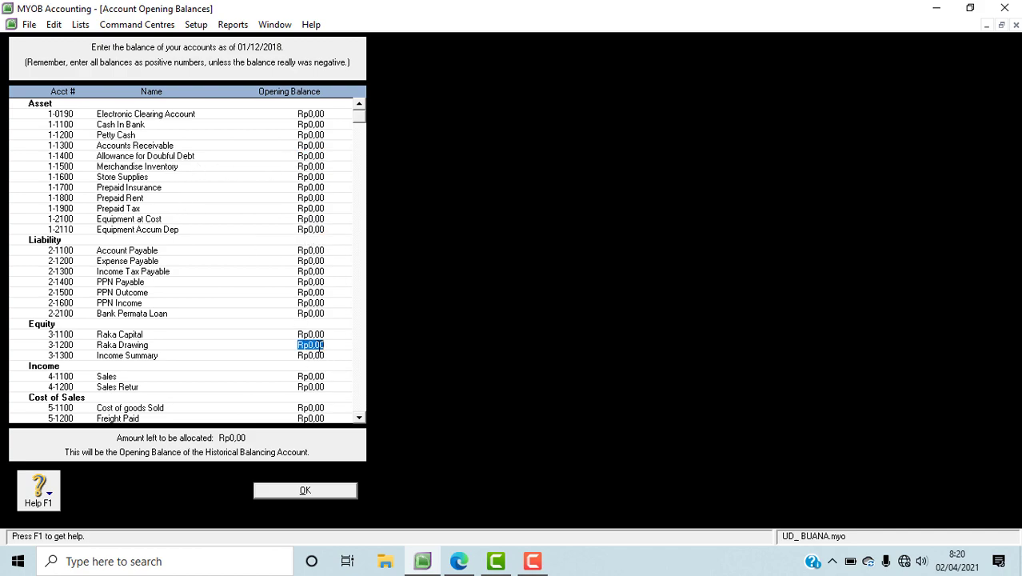
Enter opening balances of Rp42.770.000 for Cash In Bank, Rp9.800.000 for Petty Cash and Rp85.800.000 for Accounts Receivable
{"action": "left_click", "coordinate": [306, 124]}
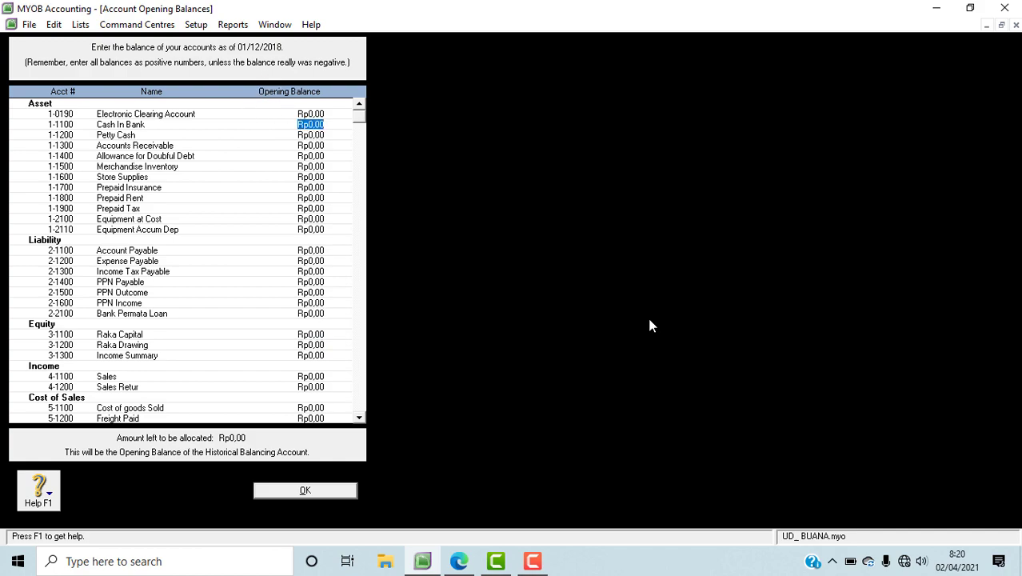
{"action": "type", "text": "42770000"}
{"action": "key", "text": "Tab"}
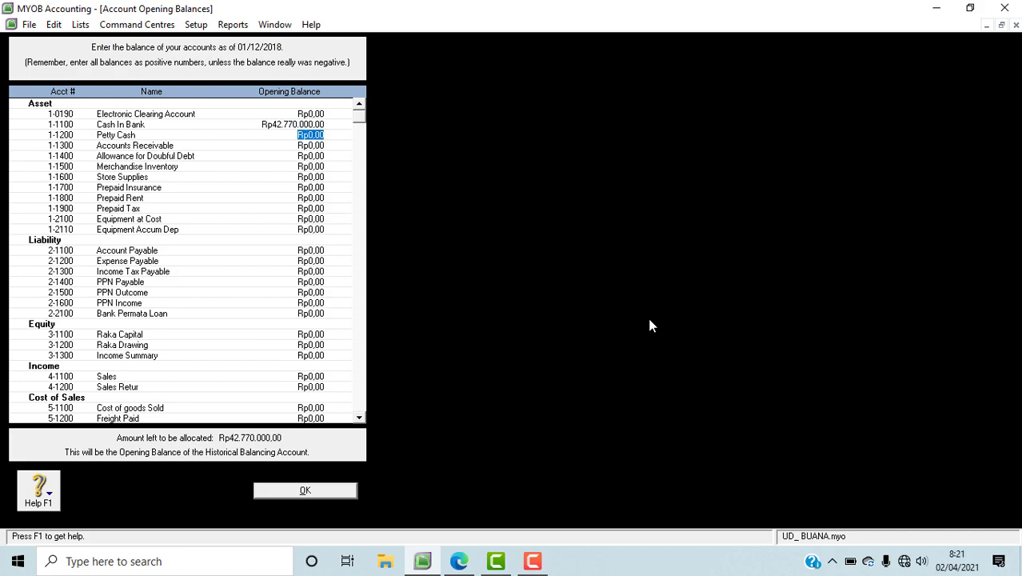
{"action": "type", "text": "9800000"}
{"action": "key", "text": "Tab"}
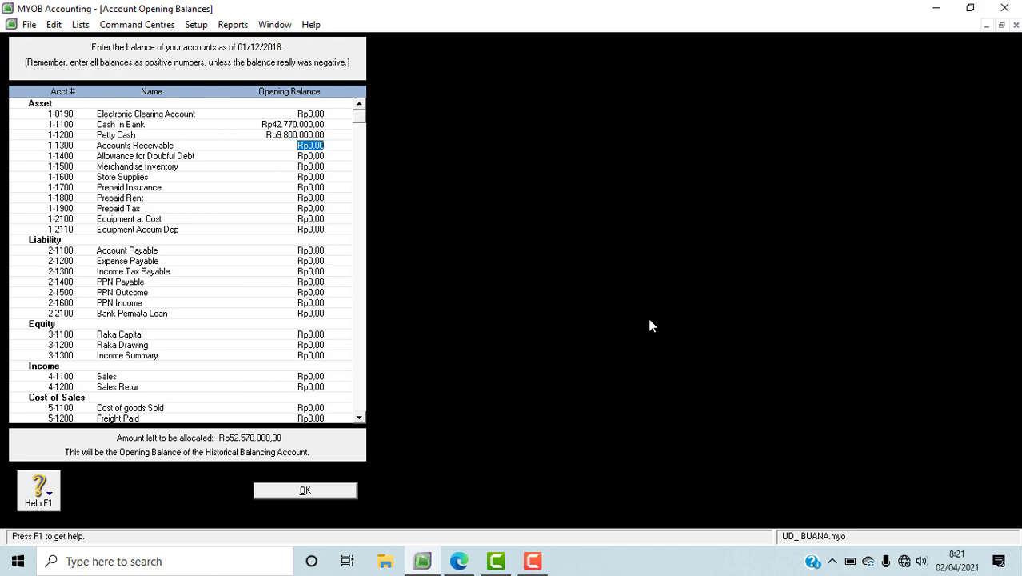
{"action": "type", "text": "85."}
{"action": "type", "text": "800."}
{"action": "type", "text": "000"}
{"action": "key", "text": "Tab"}
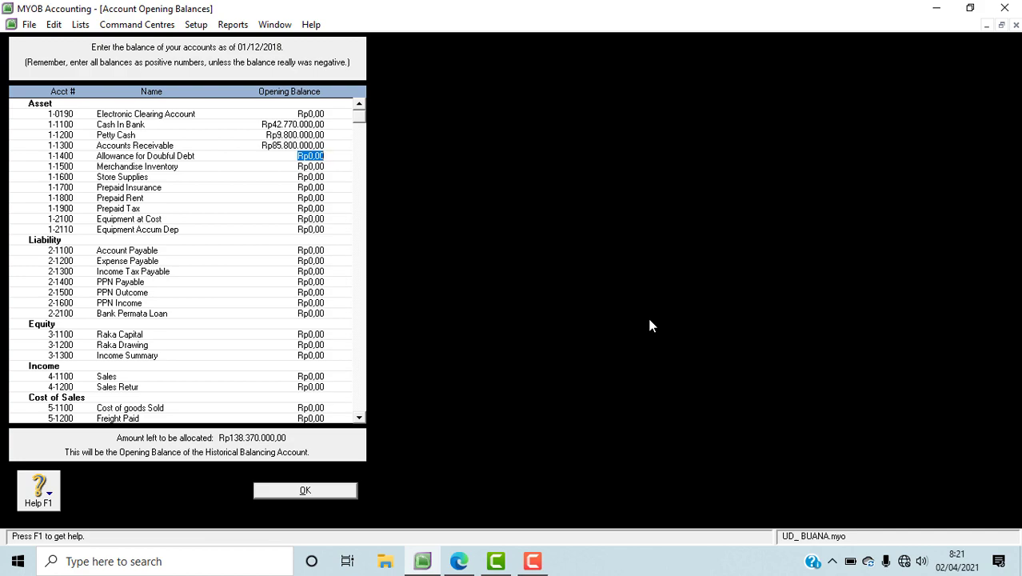
Enter opening balances of -Rp11.800.000 for Allowance for Doubtful Debt, Rp520.000.000 for Merchandise Inventory and Rp9.800.000 for Store Supplies
{"action": "type", "text": "-11800000"}
{"action": "key", "text": "Tab"}
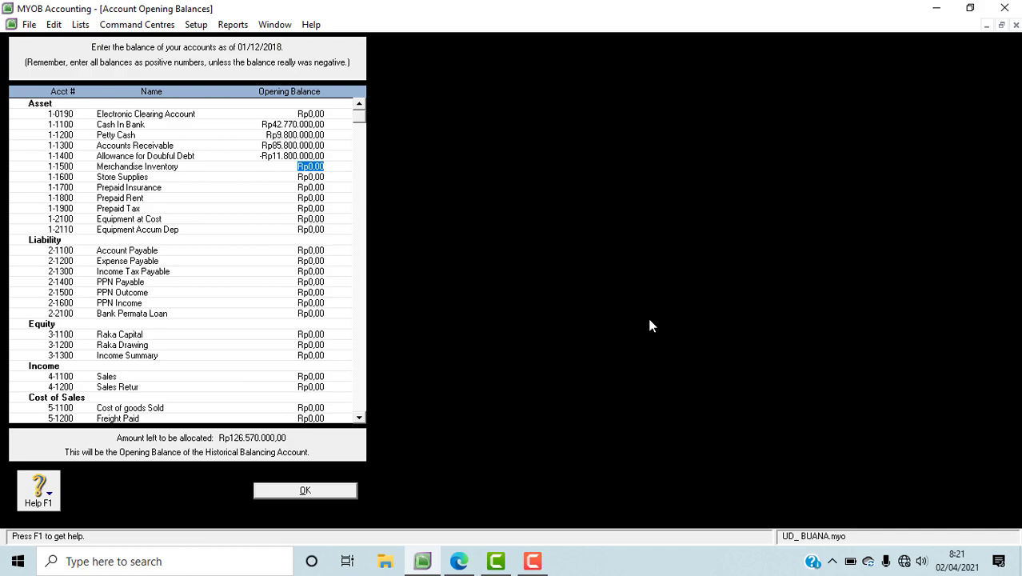
{"action": "type", "text": "520000000"}
{"action": "key", "text": "Tab"}
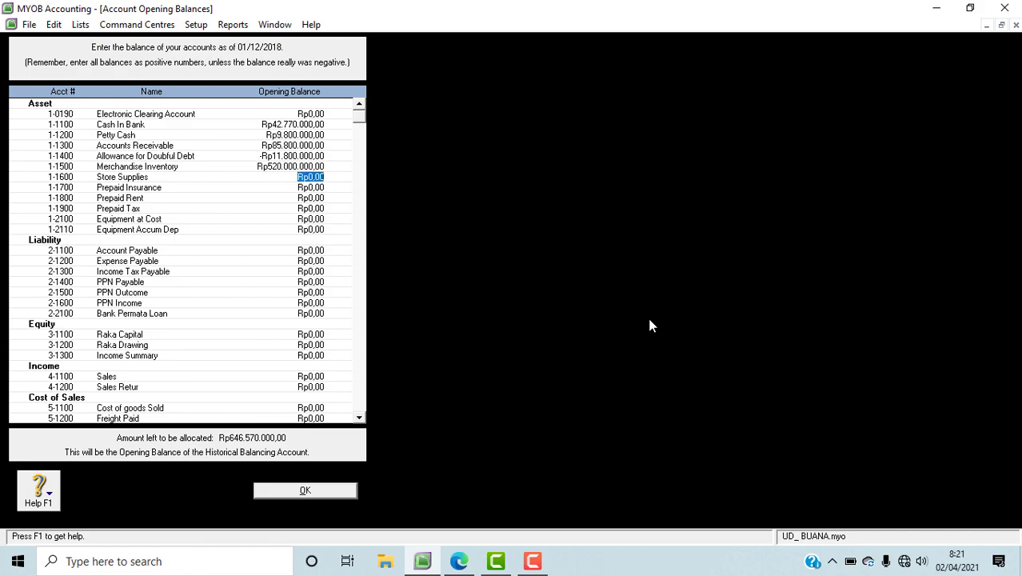
{"action": "type", "text": "9800000"}
{"action": "key", "text": "Tab"}
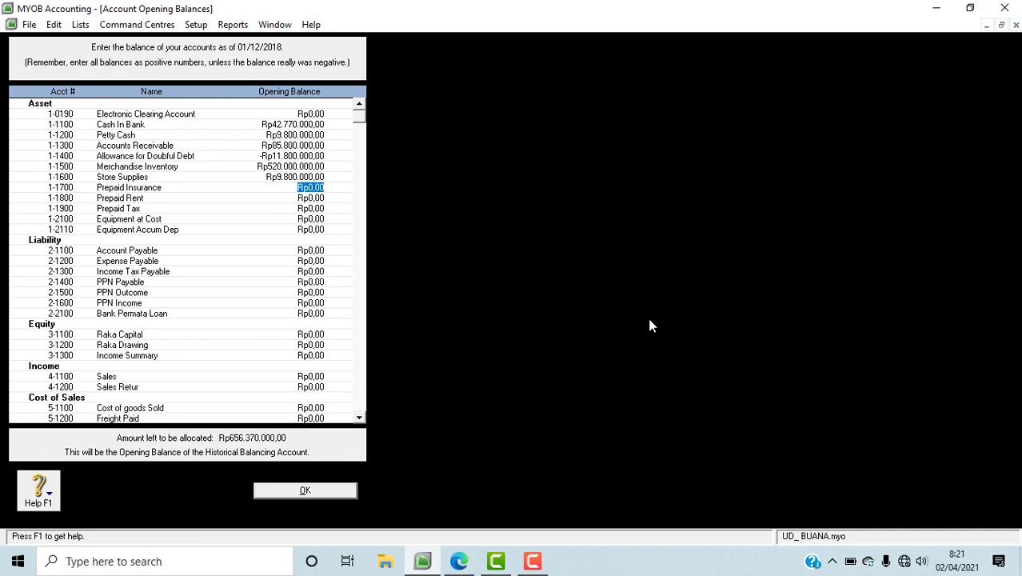
Enter opening balances of Rp15.300.000 for Prepaid Insurance, Rp21.300.000 for Prepaid Rent and Rp5.000.000 for Prepaid Tax
{"action": "type", "text": "15300000"}
{"action": "key", "text": "Tab"}
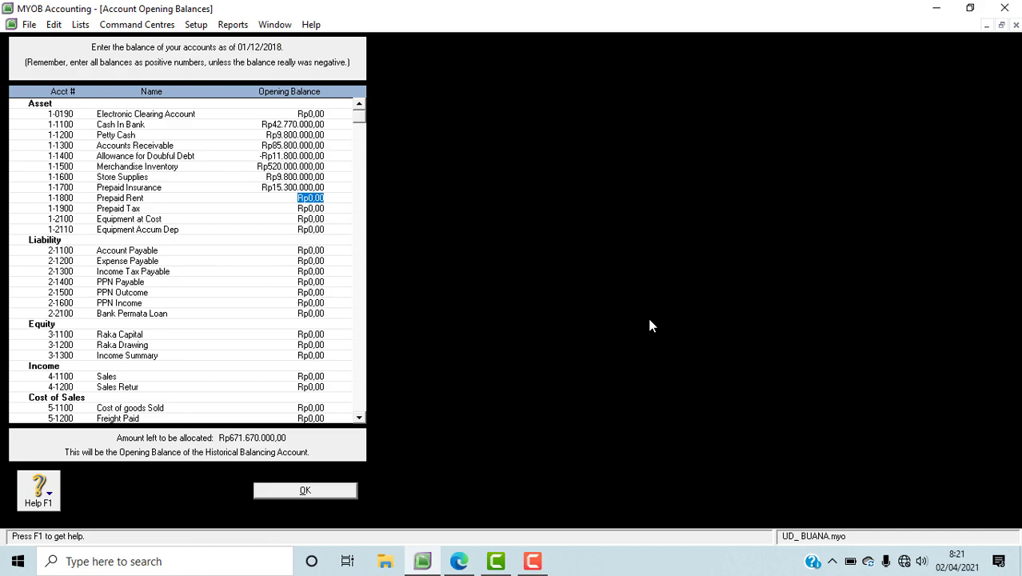
{"action": "type", "text": "21300000"}
{"action": "key", "text": "Tab"}
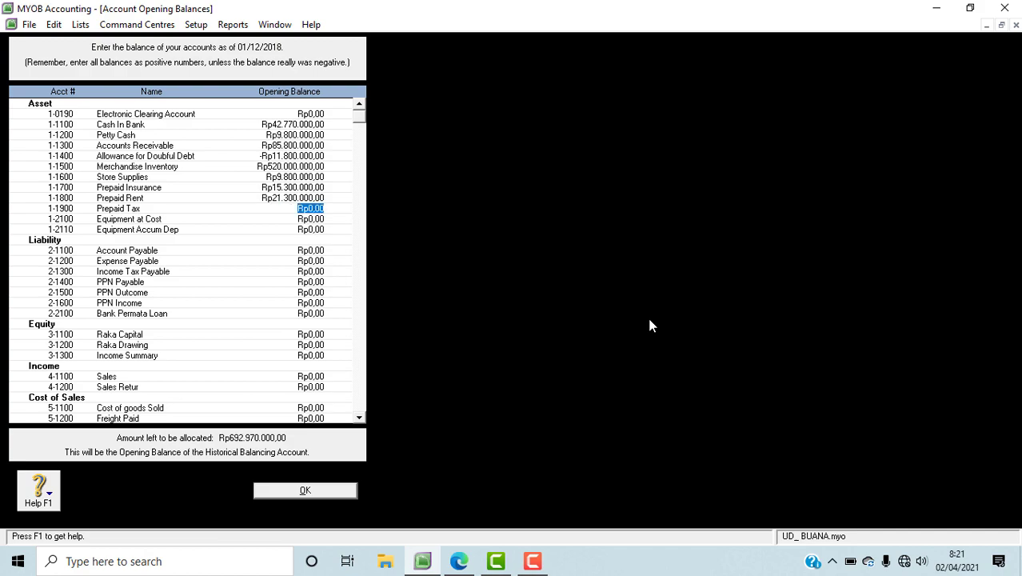
{"action": "type", "text": "5000000"}
{"action": "key", "text": "Tab"}
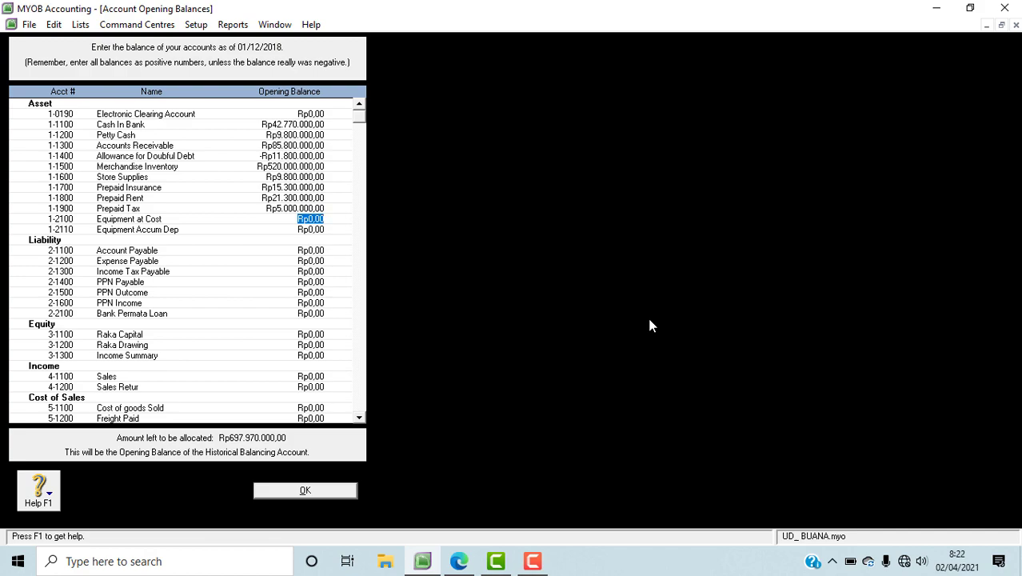
Enter opening balances of Rp63.300.000 for Equipment at Cost and -Rp16.500.000 for Equipment Accum Dep
{"action": "type", "text": "63300000"}
{"action": "key", "text": "Tab"}
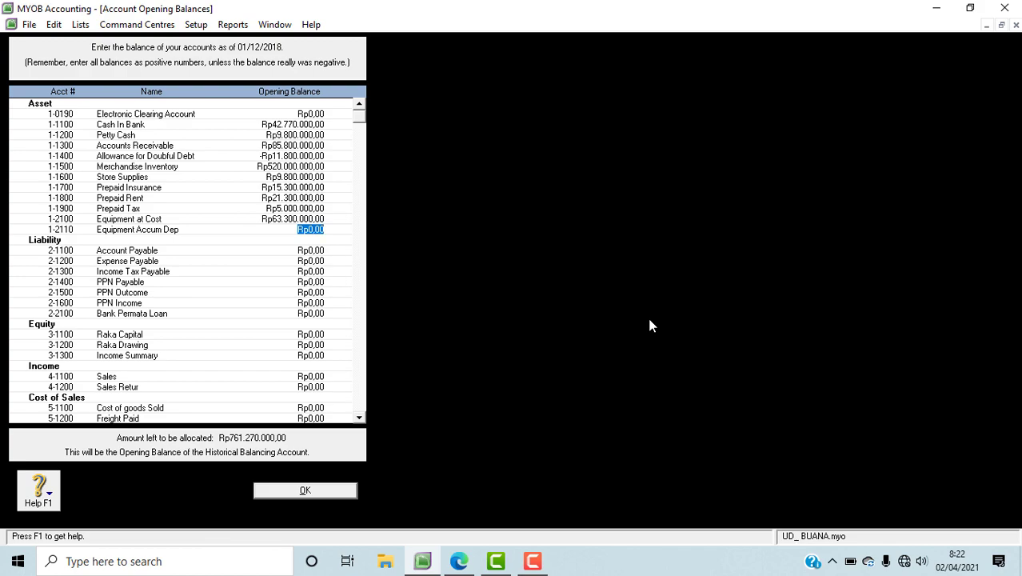
{"action": "type", "text": "-16500000"}
{"action": "key", "text": "Tab"}
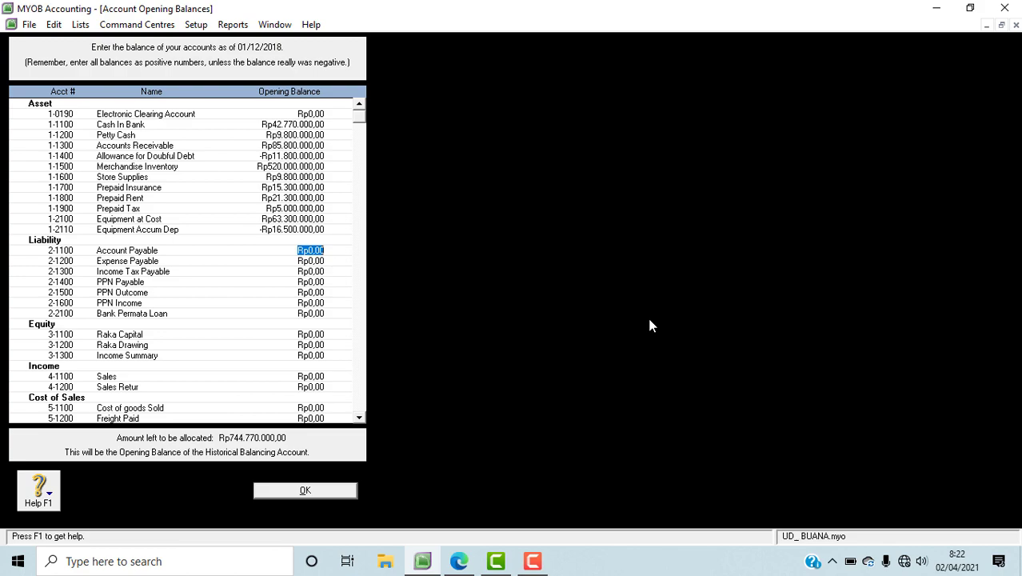
Enter opening balances of Rp69.300.000 for Account Payable, Rp3.900.000 for Expense Payable and Rp1.500.000 for PPN Payable
{"action": "type", "text": "69300000"}
{"action": "key", "text": "Tab"}
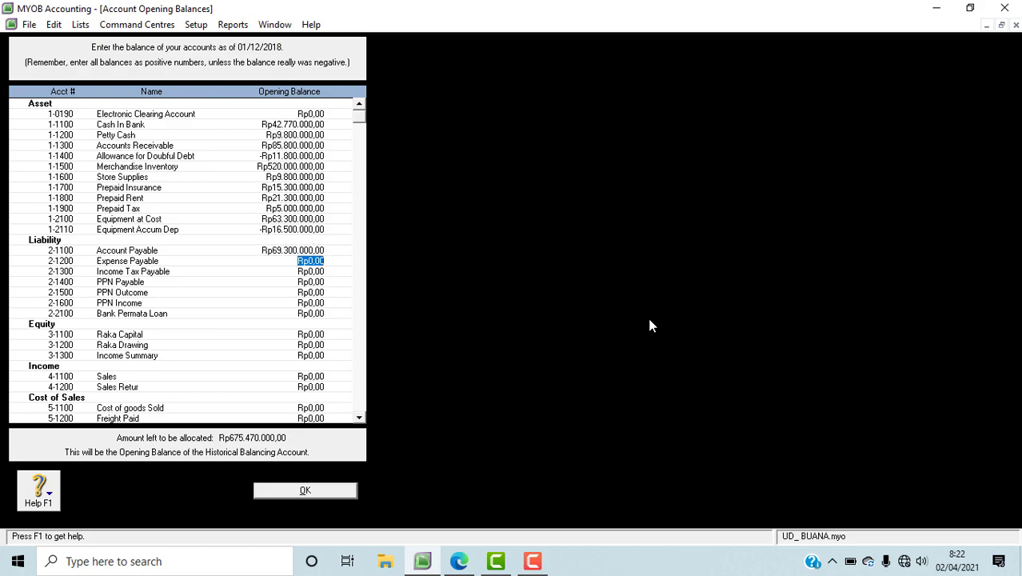
{"action": "type", "text": "3900000"}
{"action": "key", "text": "Tab"}
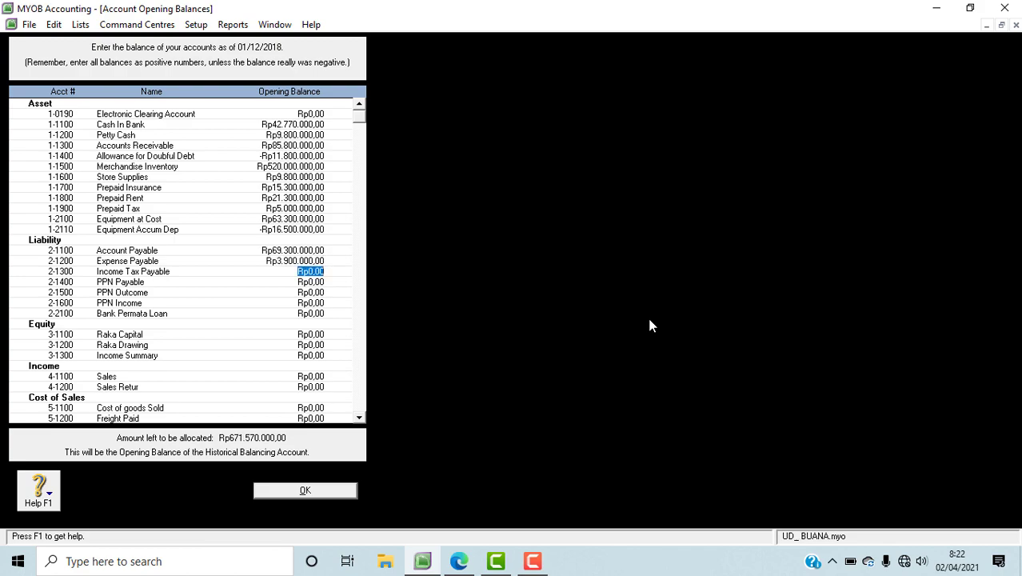
{"action": "key", "text": "Tab"}
{"action": "type", "text": "1."}
{"action": "type", "text": "5"}
{"action": "type", "text": "00."}
{"action": "type", "text": "000"}
{"action": "key", "text": "Tab"}
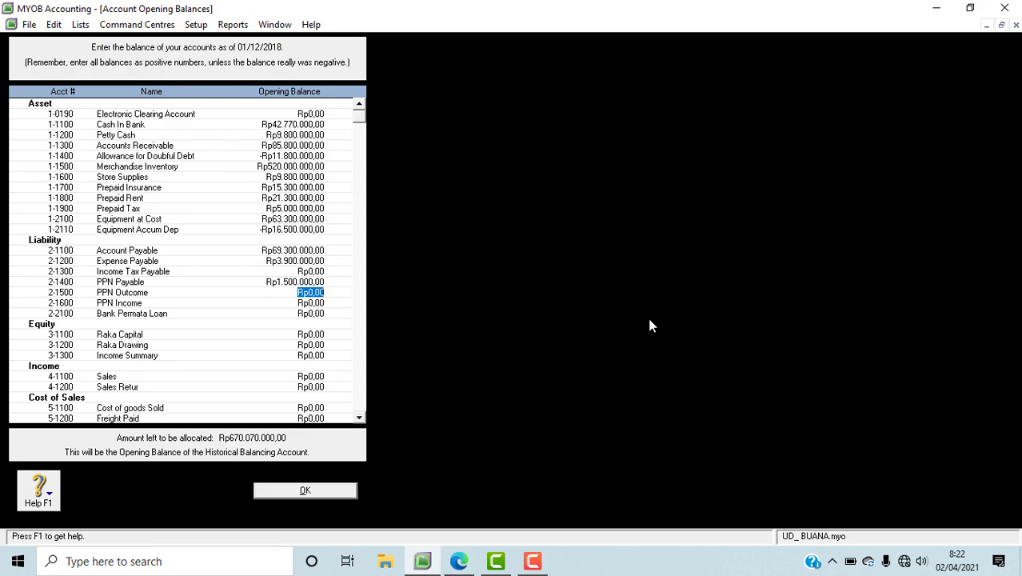
{"action": "key", "text": "Tab"}
{"action": "type", "text": "301000000"}
{"action": "key", "text": "Tab"}
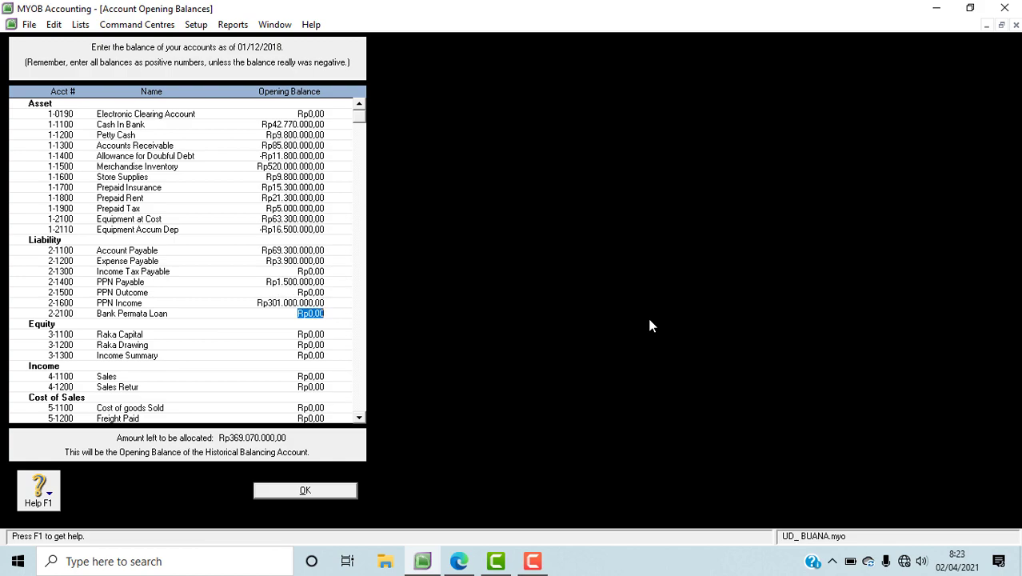
{"action": "key", "text": "shift+Tab"}
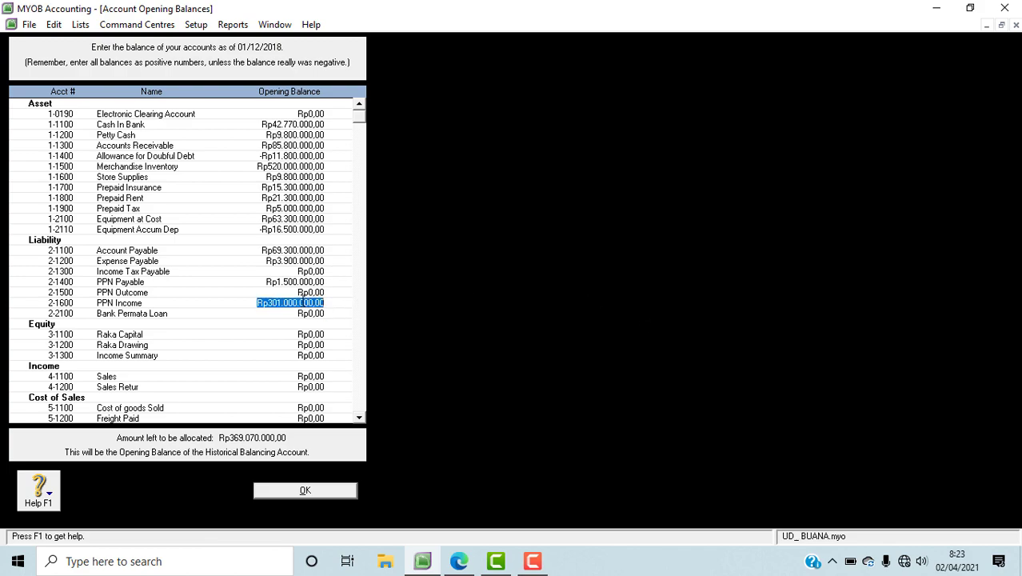
{"action": "key", "text": "Delete"}
Enter an opening balance of Rp301.000.000 for Bank Permata Loan
{"action": "key", "text": "Tab"}
{"action": "type", "text": "3"}
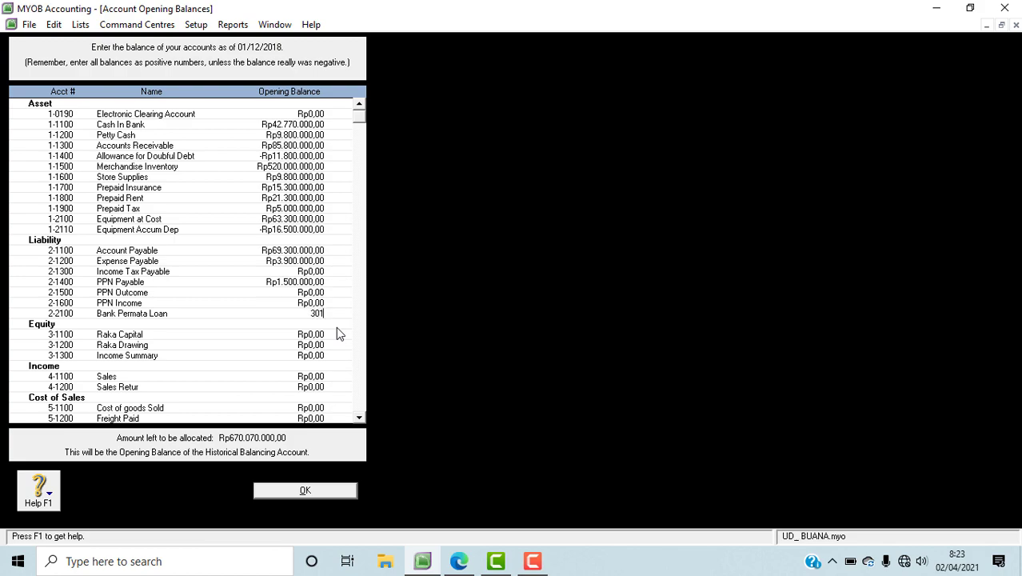
{"action": "type", "text": "01"}
{"action": "key", "text": "space"}
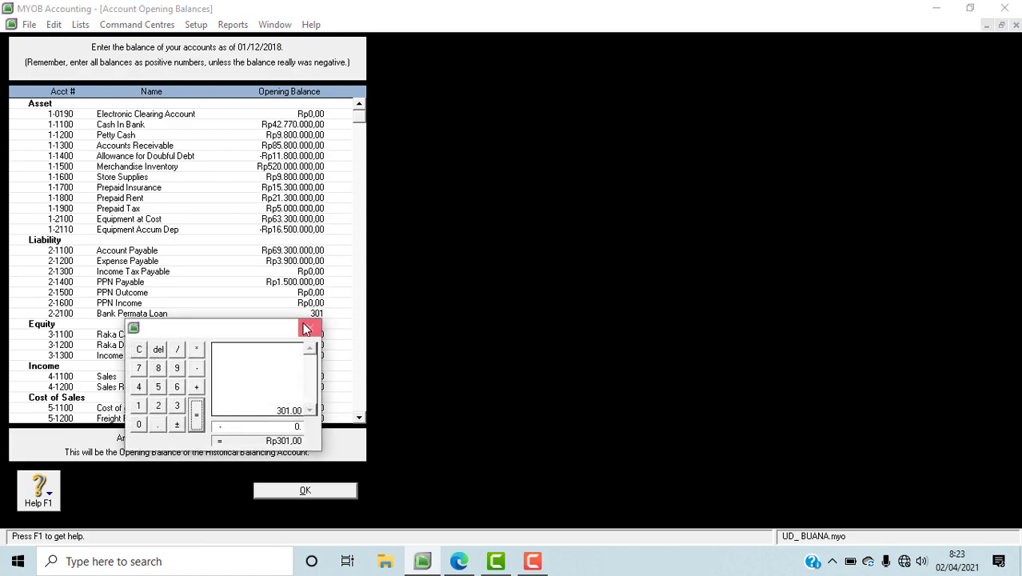
{"action": "left_click", "coordinate": [309, 329]}
{"action": "type", "text": "00000"}
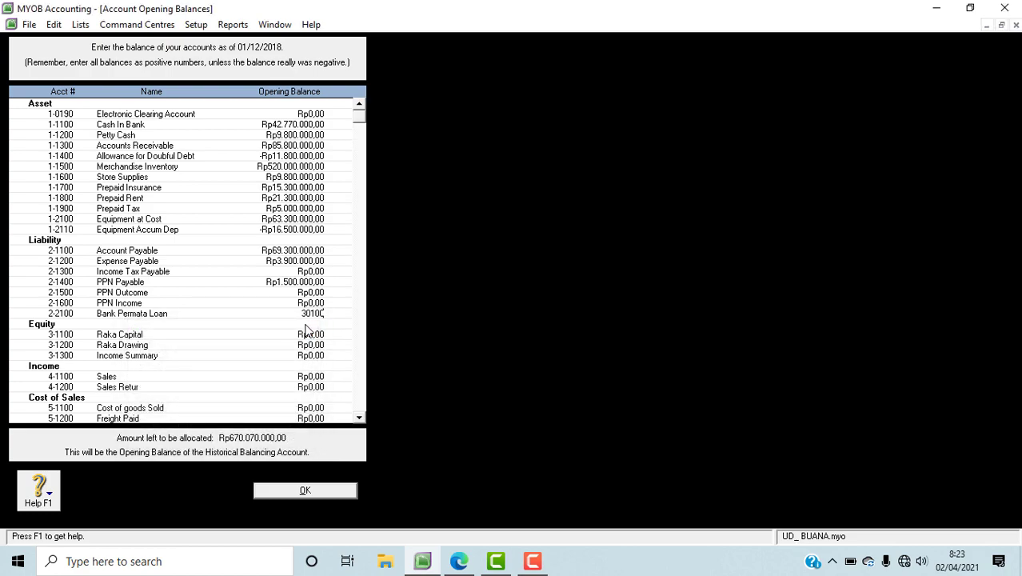
{"action": "type", "text": "0"}
{"action": "key", "text": "Tab"}
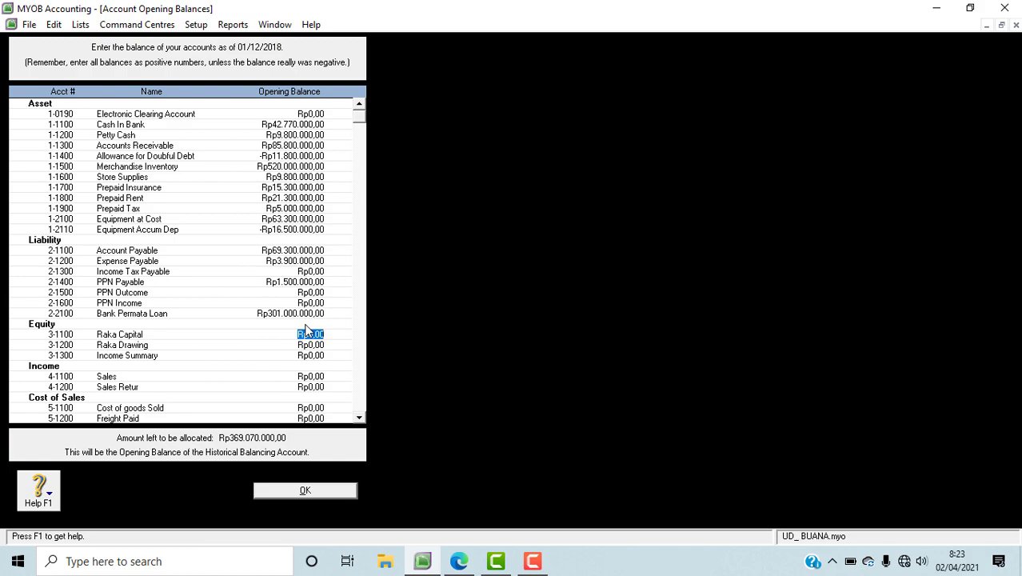
Enter opening balances of Rp356.500.000 for the owner's capital account and -Rp25.400.000 for the owner's drawing account
{"action": "type", "text": "3690"}
{"action": "type", "text": "700000"}
{"action": "key", "text": "Tab"}
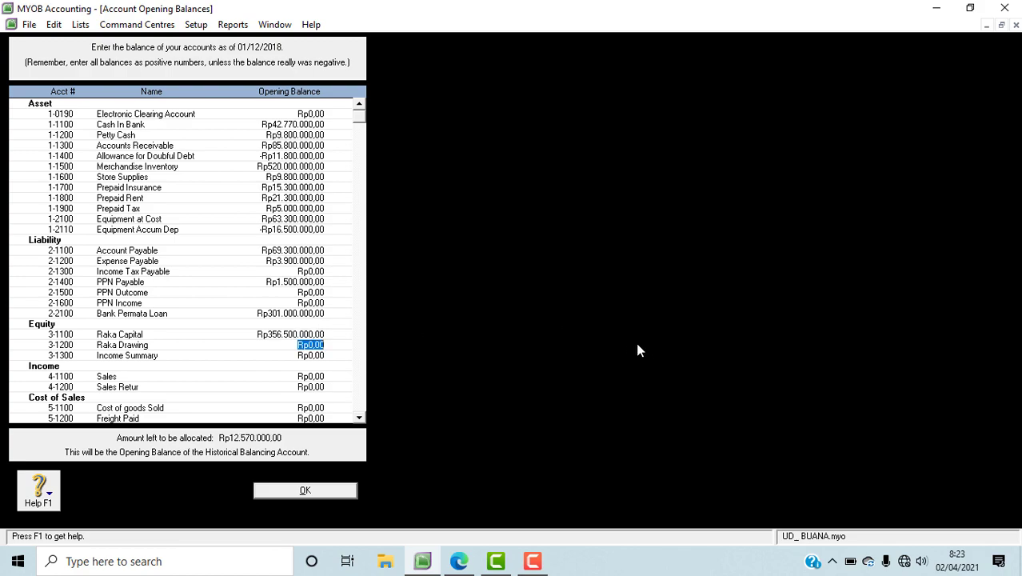
{"action": "type", "text": "-"}
{"action": "type", "text": "253"}
{"action": "type", "text": "00000"}
{"action": "key", "text": "Tab"}
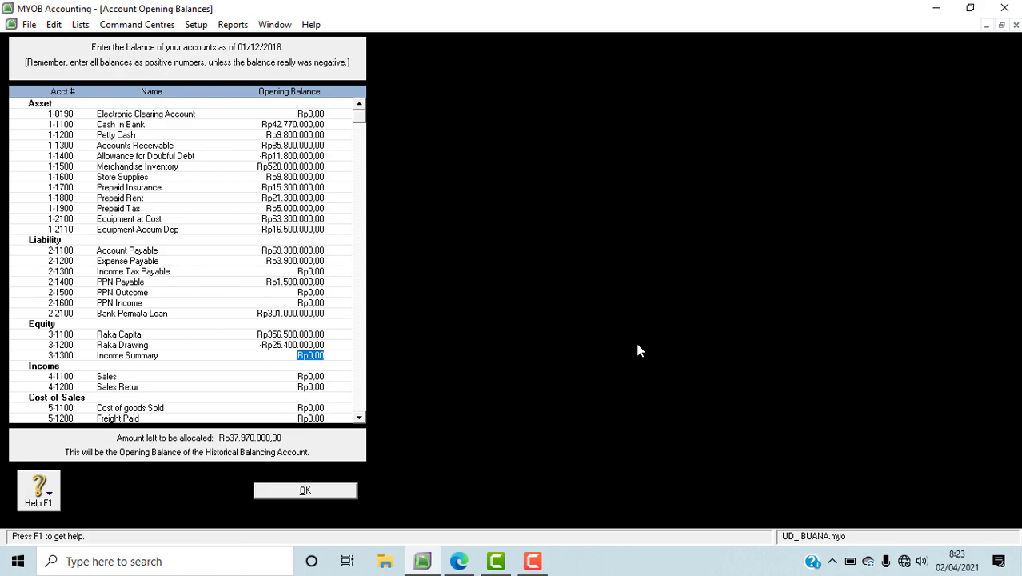
Enter an opening balance of Rp503.300.000 for the Sales income account
{"action": "key", "text": "Tab"}
{"action": "scroll", "coordinate": [638, 344], "scroll_direction": "down", "scroll_amount": 5}
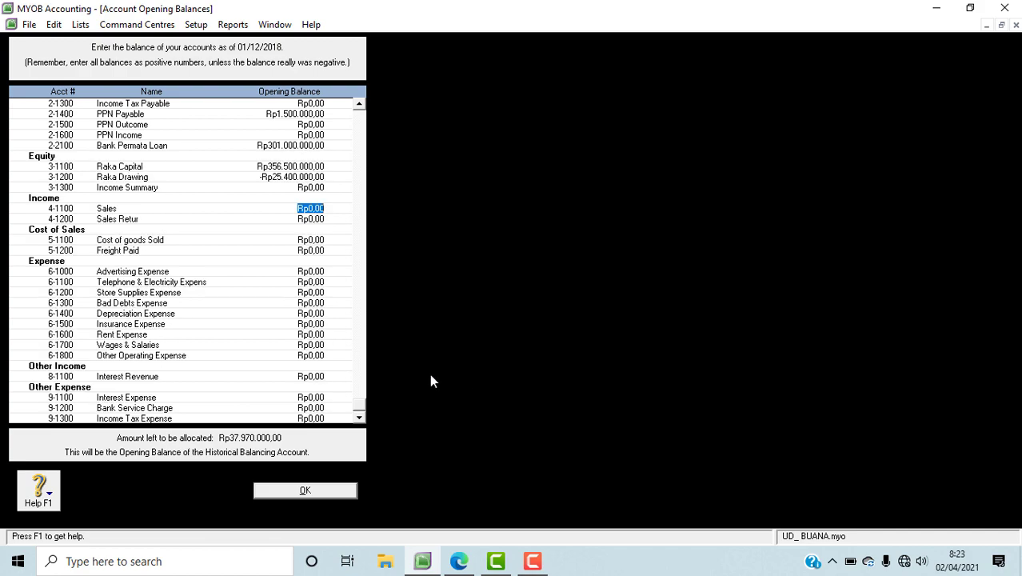
{"action": "type", "text": "503300000"}
{"action": "key", "text": "Tab"}
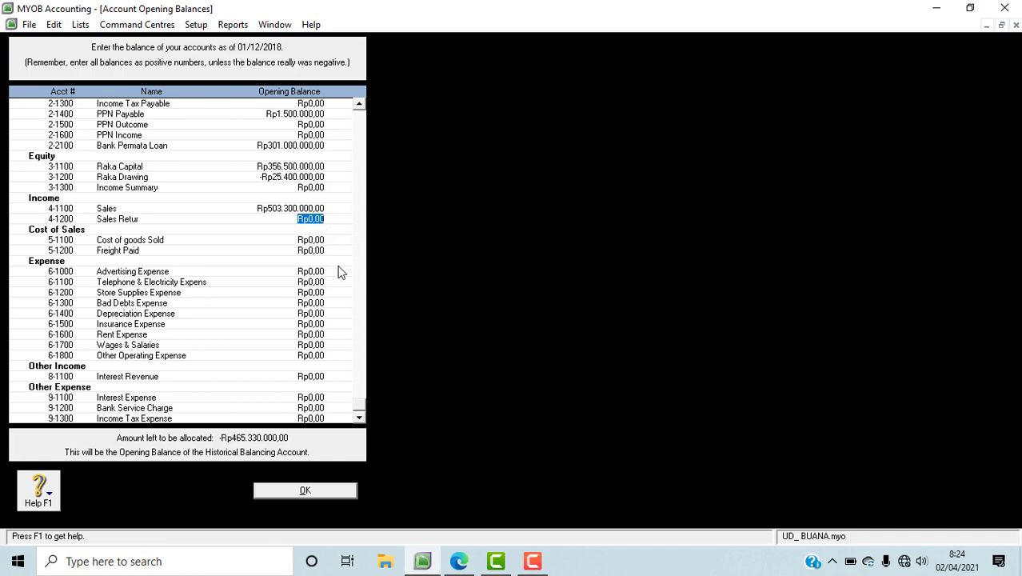
Enter opening balances of Rp314.100.000 for Cost of goods Sold and Rp8.800.000 for Freight Paid
{"action": "key", "text": "Tab"}
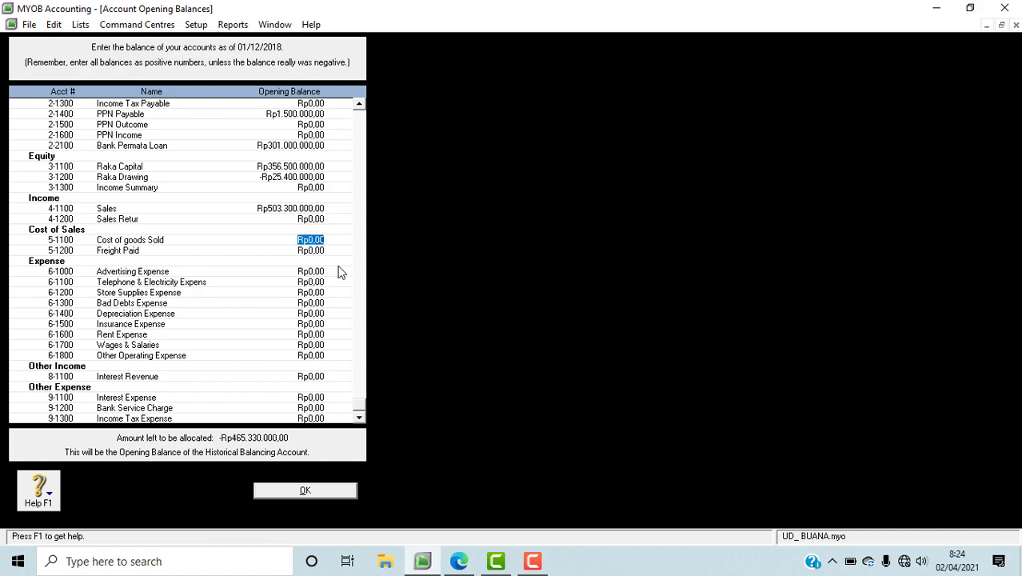
{"action": "type", "text": "314."}
{"action": "type", "text": "100."}
{"action": "type", "text": "0000"}
{"action": "key", "text": "Tab"}
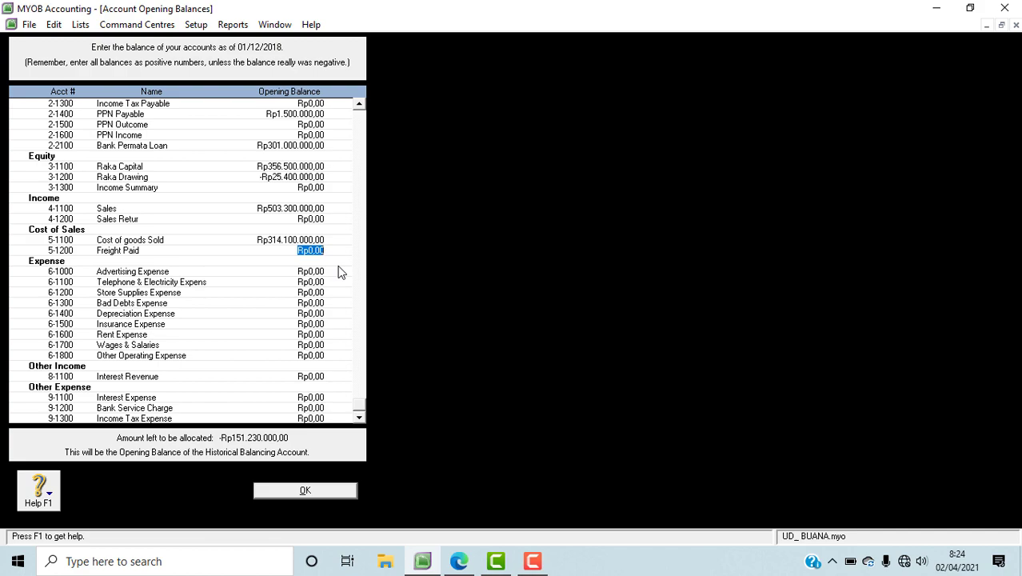
{"action": "type", "text": "8800000"}
{"action": "key", "text": "Tab"}
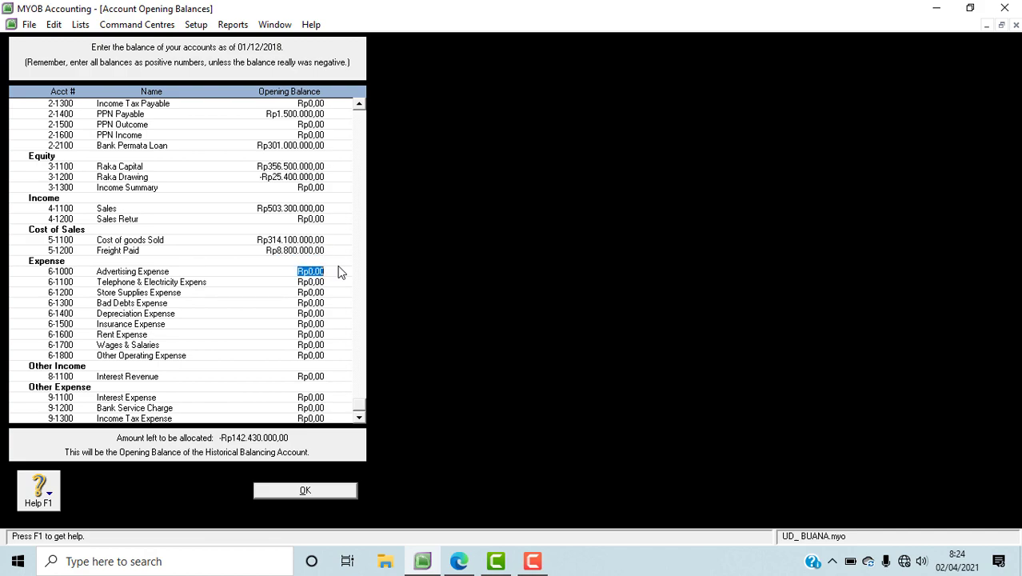
Enter opening balances of Rp4.200.000 for Advertising Expense, Rp8.700.000 for the telephone and electricity expense and Rp4.750.000 for Store Supplies Expense
{"action": "type", "text": "4.200.0"}
{"action": "type", "text": "00000"}
{"action": "key", "text": "Tab"}
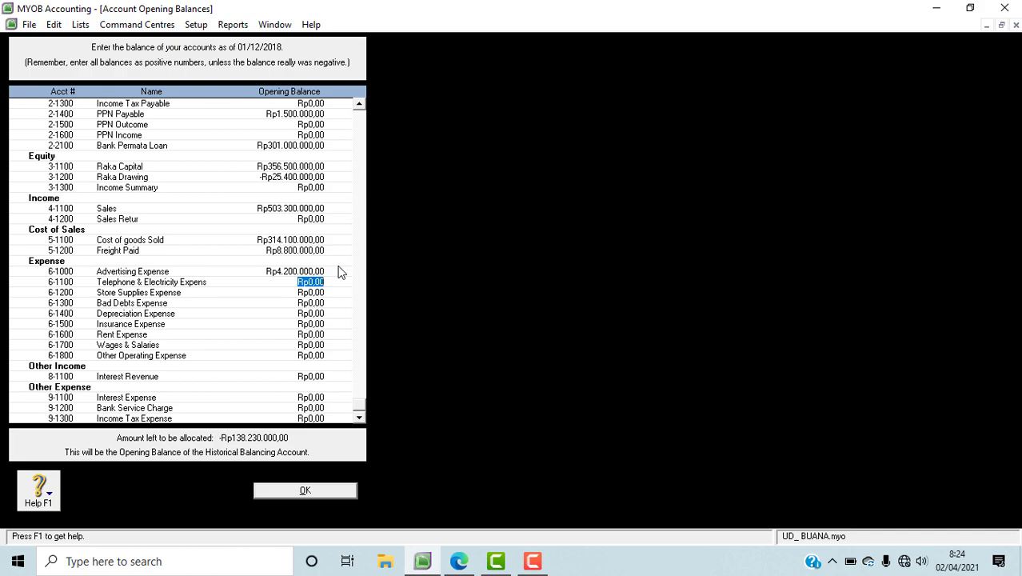
{"action": "type", "text": "8700000"}
{"action": "key", "text": "Tab"}
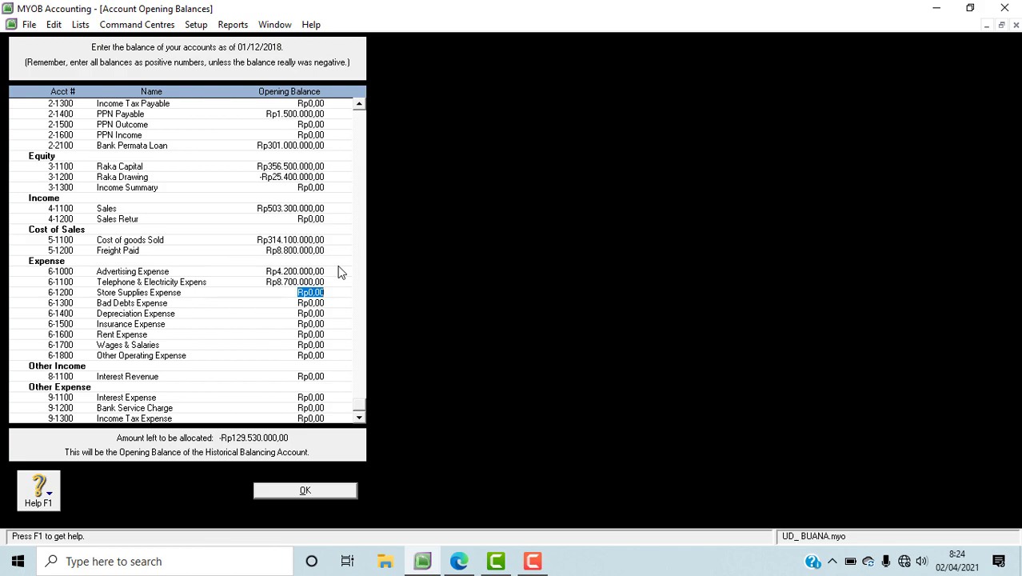
{"action": "type", "text": "4.75"}
{"action": "type", "text": "0.000"}
{"action": "key", "text": "Tab"}
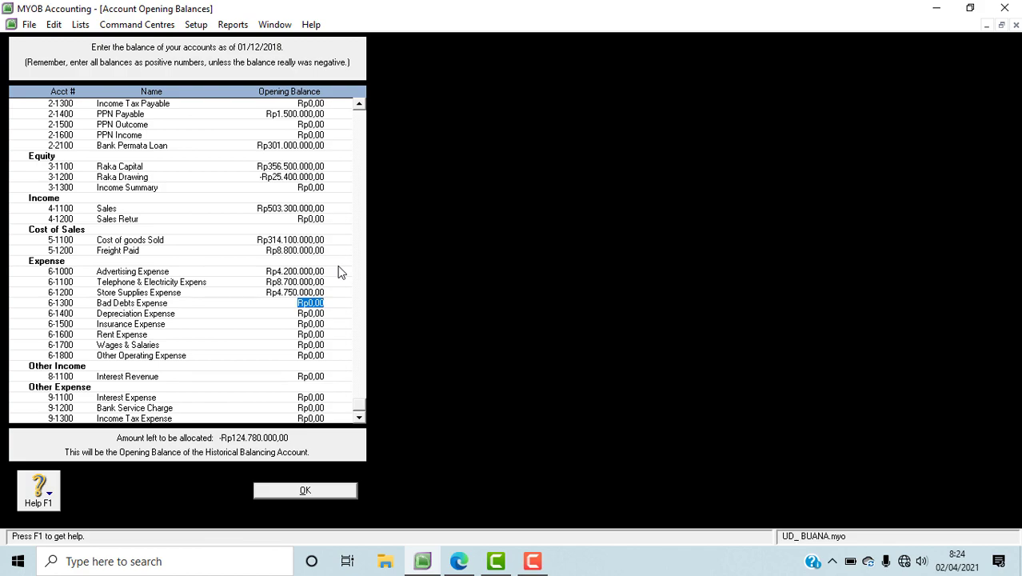
Enter opening balances of Rp15.100.000 for Bad Debts Expense, Rp16.500.000 for Depreciation Expense and Rp14.300.000 for Insurance Expense
{"action": "type", "text": "15.100."}
{"action": "type", "text": "000"}
{"action": "key", "text": "Tab"}
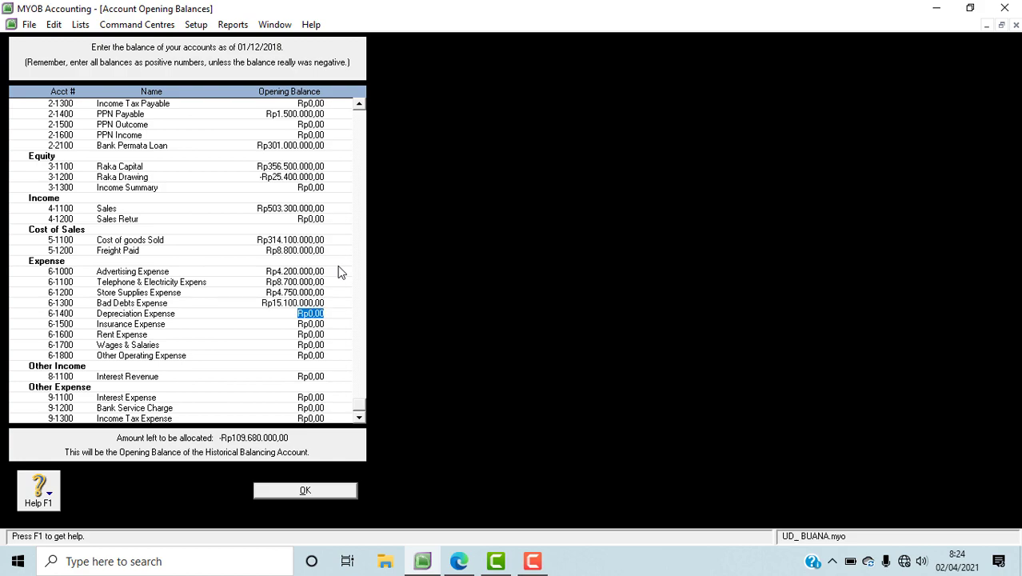
{"action": "type", "text": "16.500.000"}
{"action": "key", "text": "Tab"}
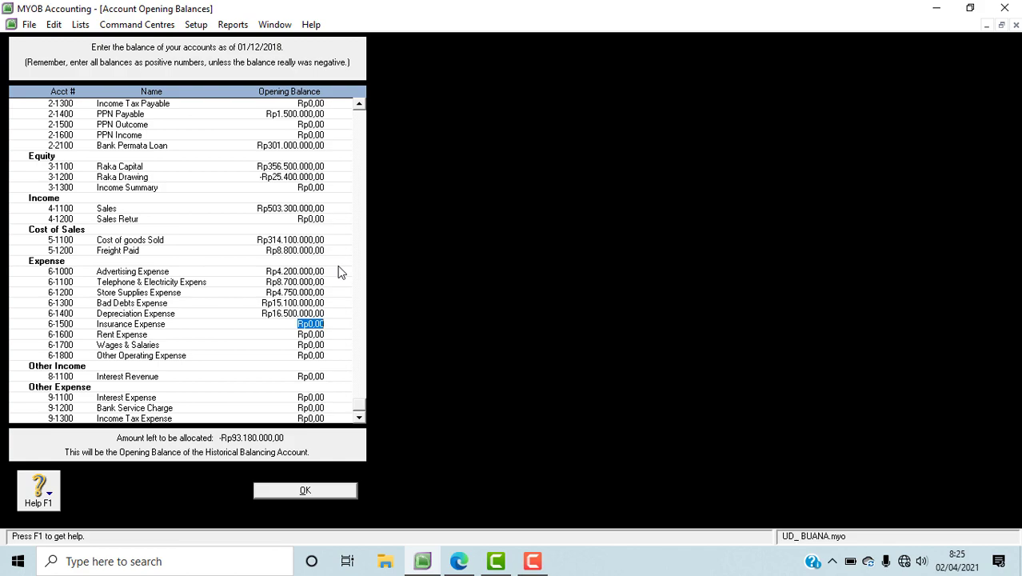
{"action": "type", "text": "14.300.000"}
{"action": "key", "text": "Tab"}
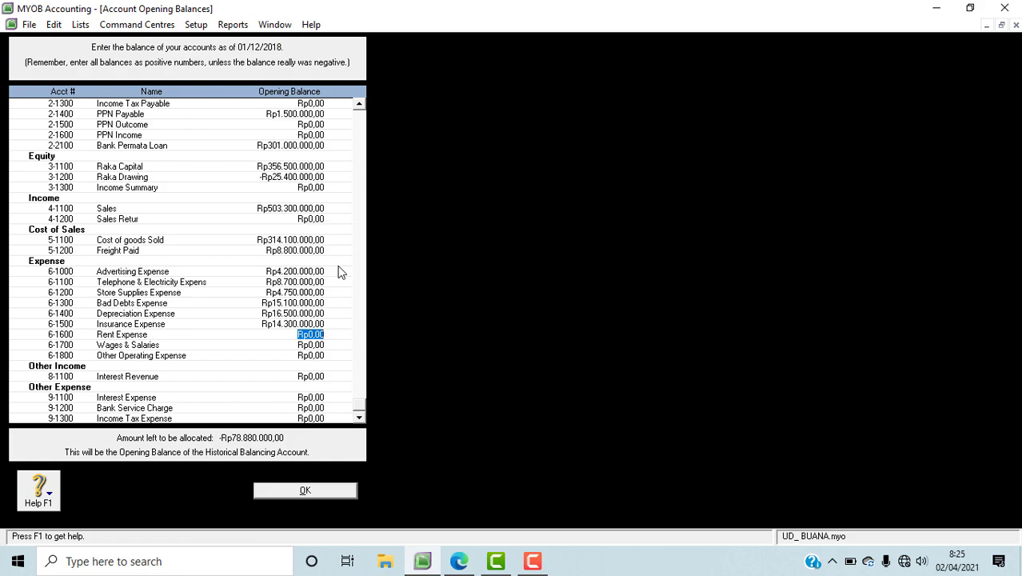
Enter opening balances of Rp23.300.000 for Rent Expense, Rp36.300.000 for Wages & Salaries and Rp9.300.000 for Other Operating Expense
{"action": "type", "text": "23300000"}
{"action": "key", "text": "Tab"}
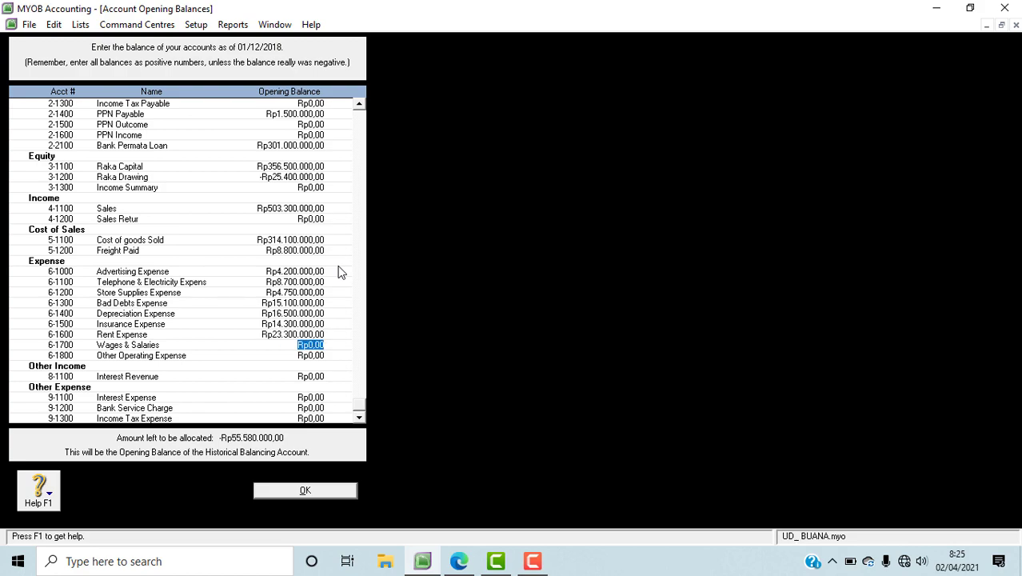
{"action": "type", "text": "36300000"}
{"action": "key", "text": "Tab"}
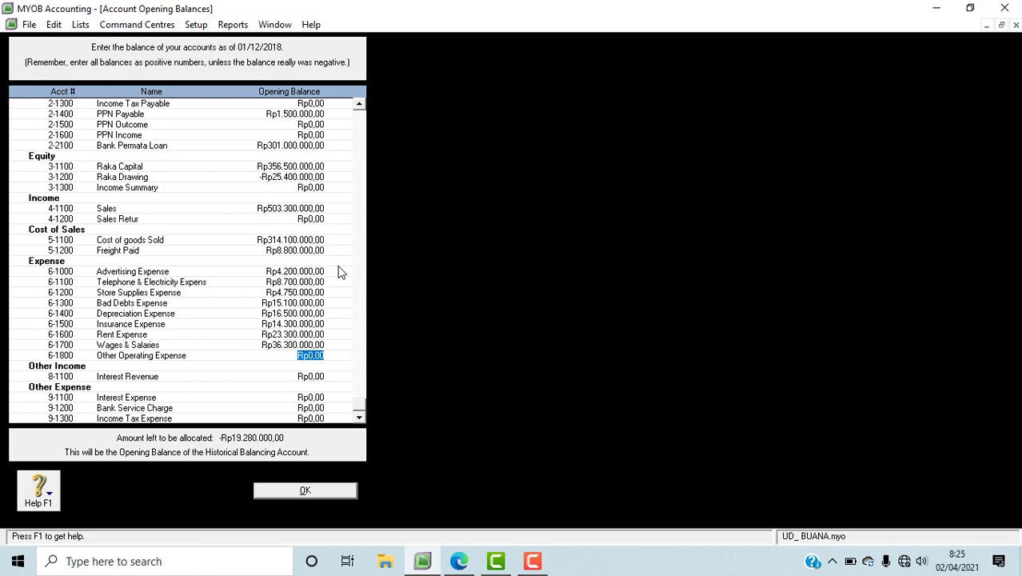
{"action": "type", "text": "9300000"}
{"action": "key", "text": "Tab"}
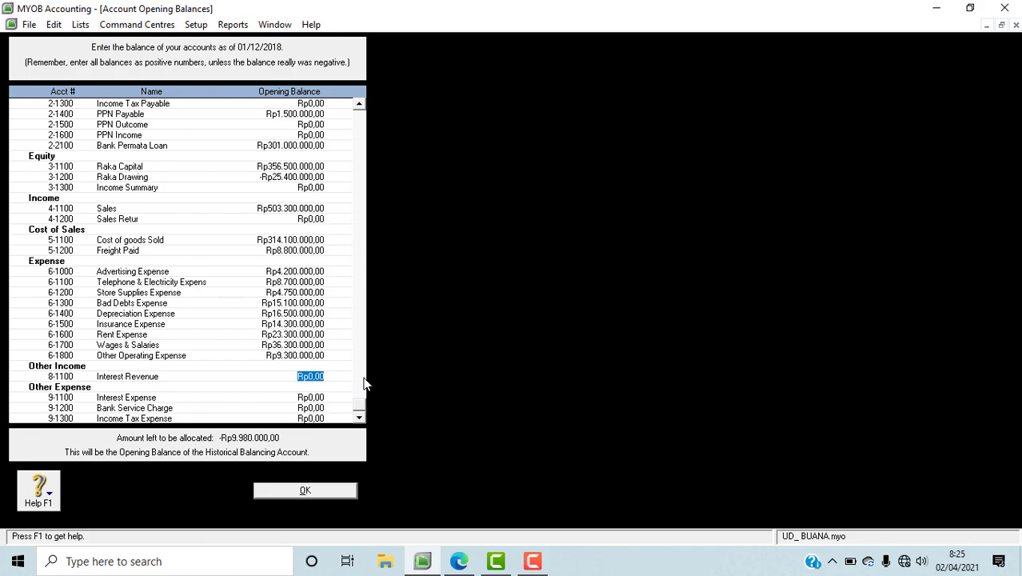
Enter opening balances of Rp6.100.000 for Interest Revenue and Rp9.480.000 for Interest Expense
{"action": "type", "text": "6100000"}
{"action": "key", "text": "Tab"}
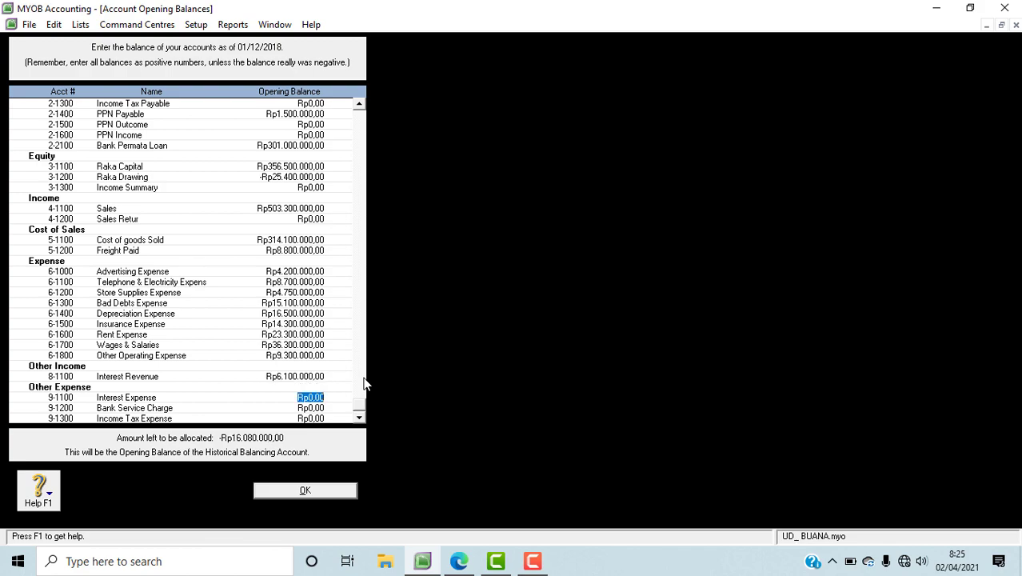
{"action": "type", "text": "5"}
{"action": "type", "text": "480000"}
{"action": "key", "text": "Tab"}
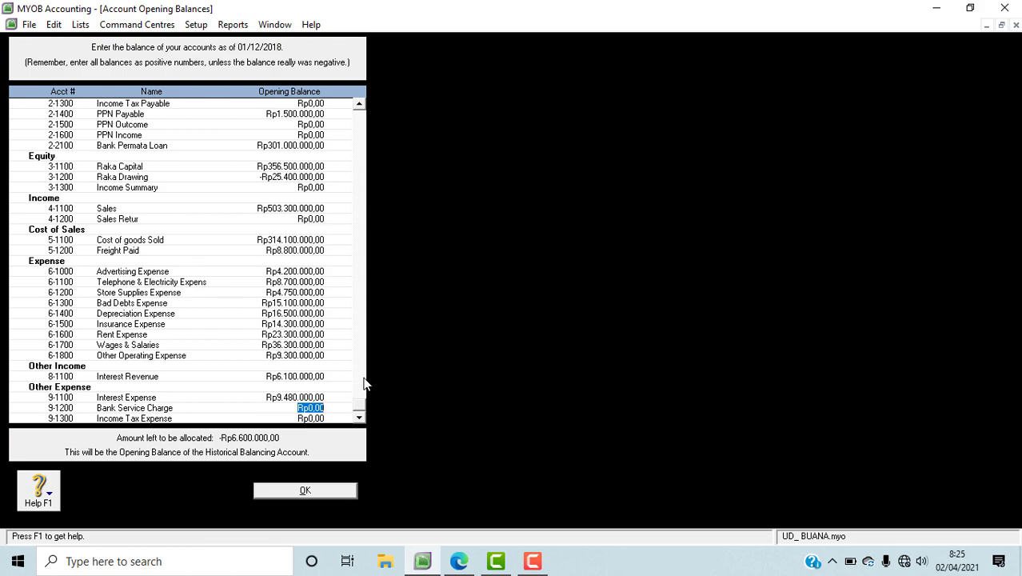
Enter an opening balance of Rp6.600.000 for Bank Service Charge, check it against the exam's trial balance and accept the opening balances
{"action": "type", "text": "6."}
{"action": "type", "text": "600.000"}
{"action": "key", "text": "Tab"}
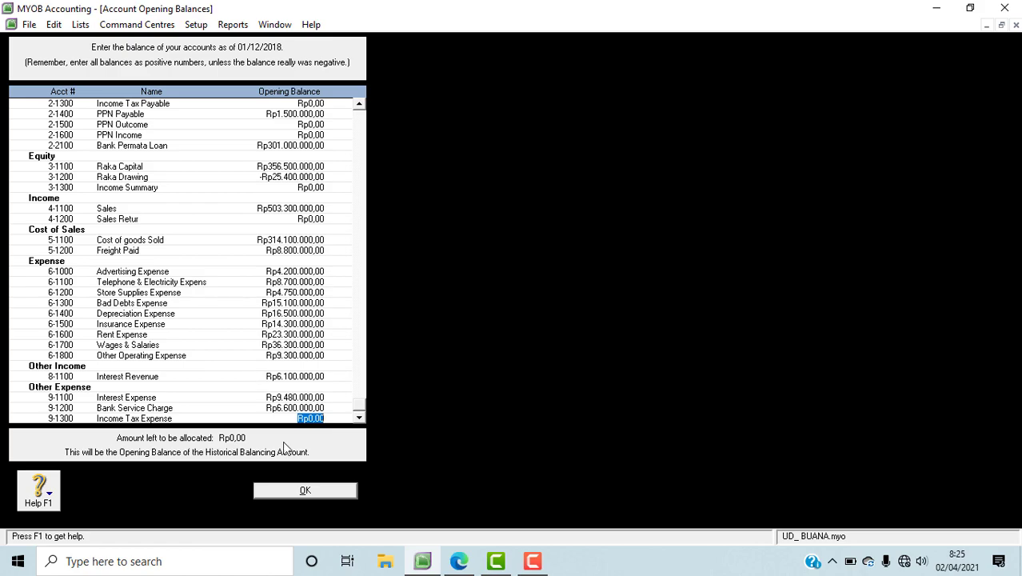
{"action": "left_click", "coordinate": [461, 489]}
{"action": "scroll", "coordinate": [902, 310], "scroll_direction": "down", "scroll_amount": 3}
{"action": "scroll", "coordinate": [902, 312], "scroll_direction": "down", "scroll_amount": 2}
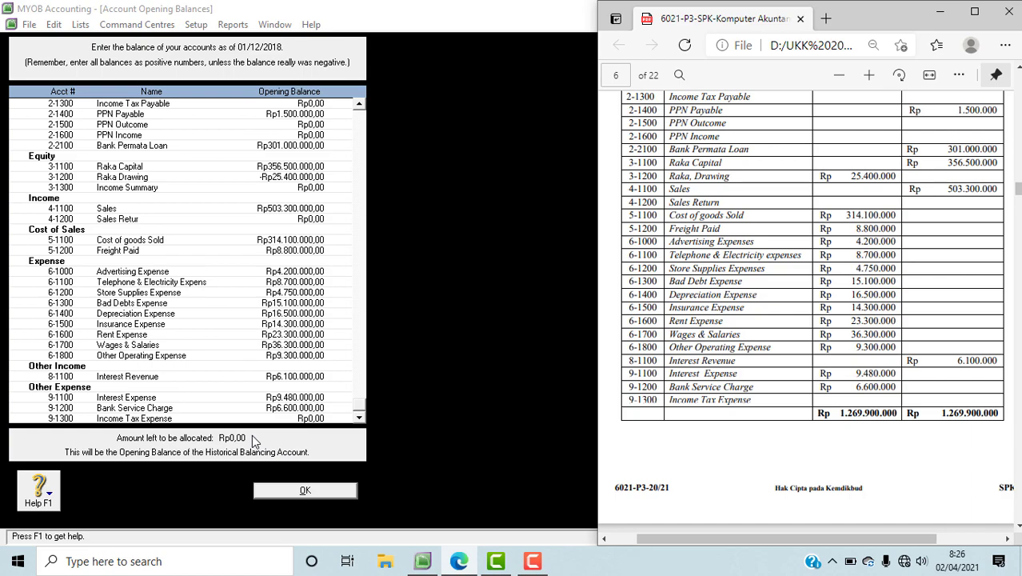
{"action": "left_click", "coordinate": [299, 493]}
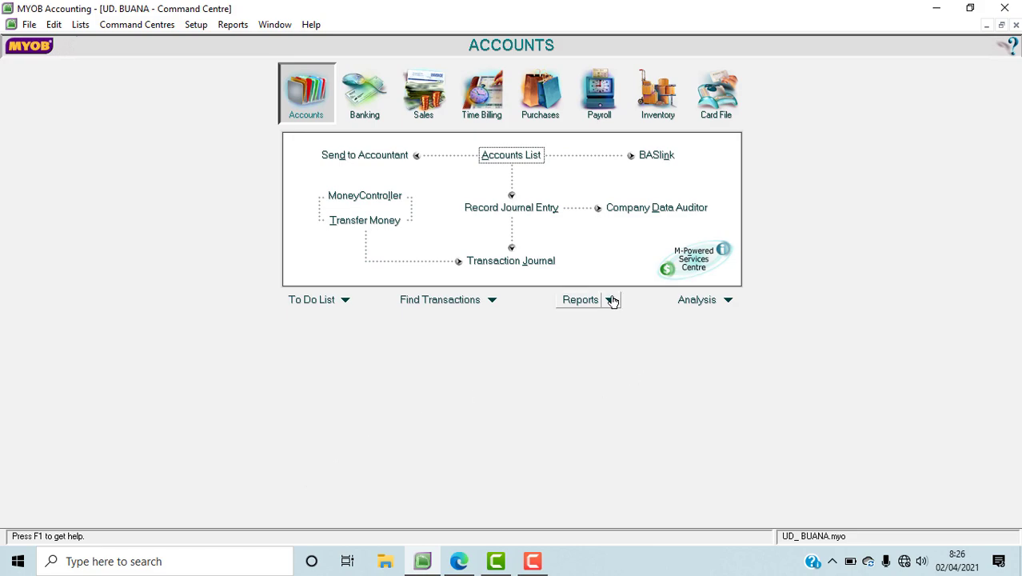
Display the Trial Balance accounts report as of November
{"action": "left_click", "coordinate": [611, 300]}
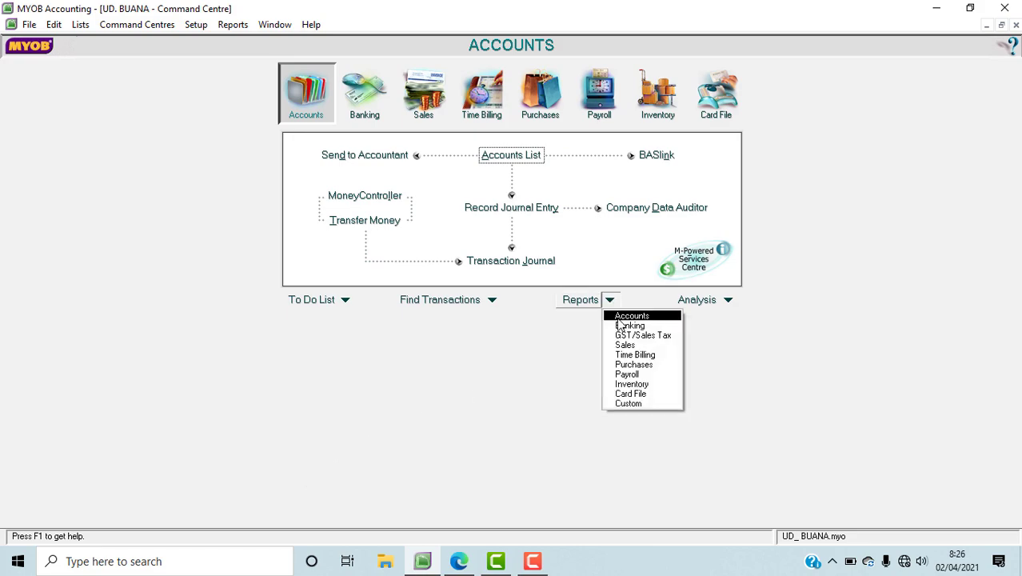
{"action": "left_click", "coordinate": [618, 319]}
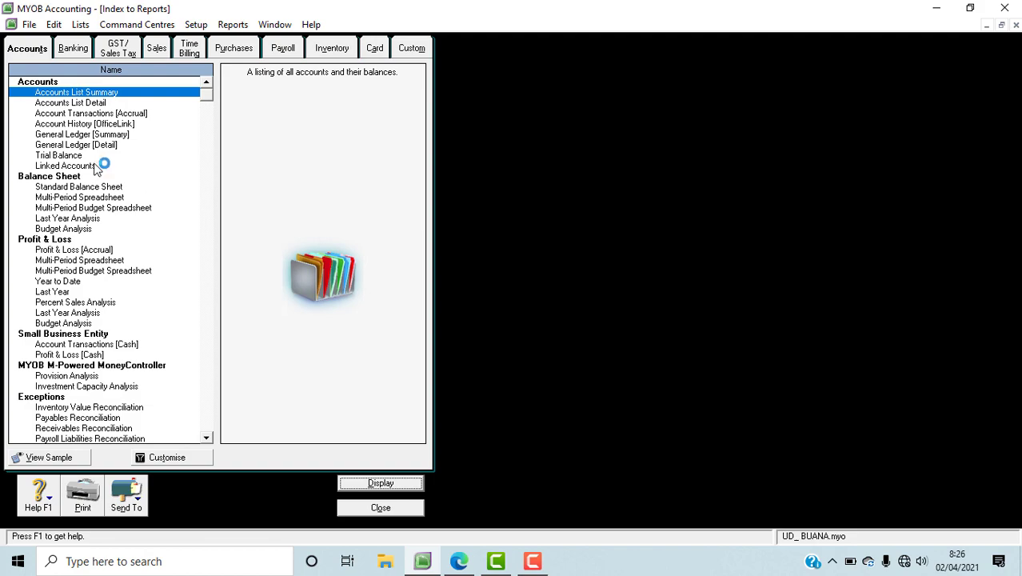
{"action": "left_click", "coordinate": [75, 157]}
{"action": "left_click", "coordinate": [378, 483]}
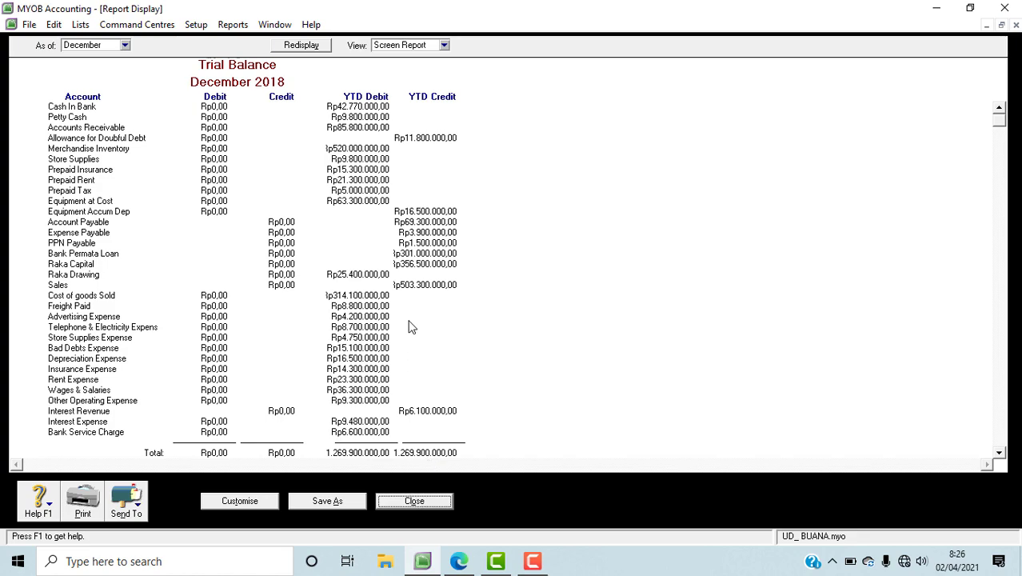
{"action": "left_click", "coordinate": [125, 45]}
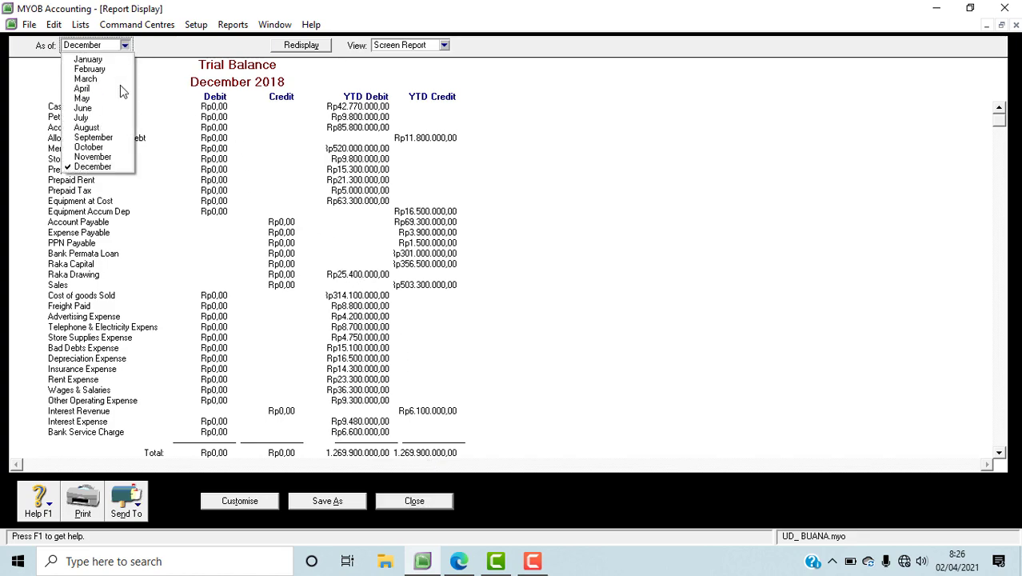
{"action": "left_click", "coordinate": [109, 156]}
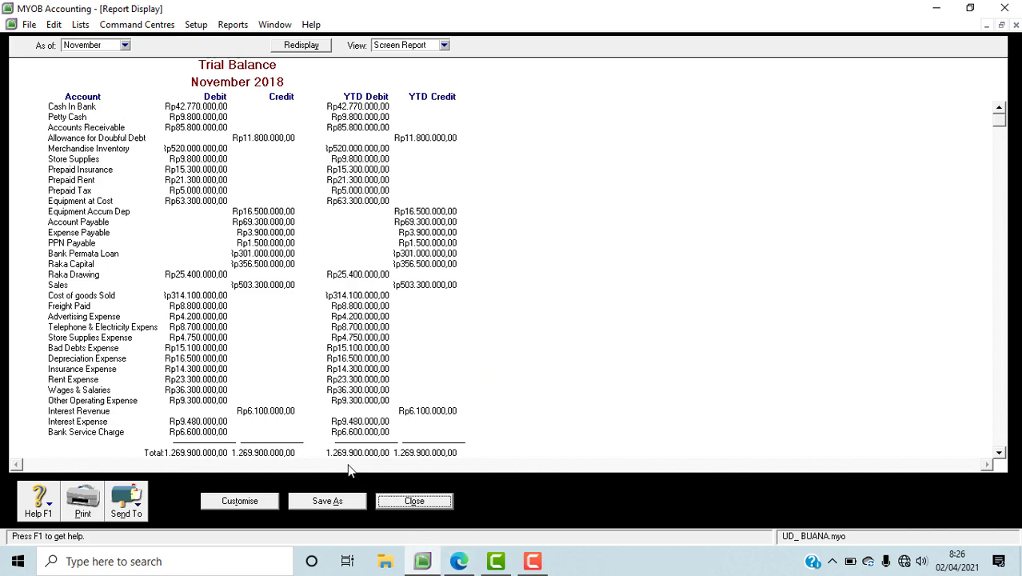
Compare the Trial Balance report with the exam PDF's trial balance per 30 November 2018, and close the report and report index
{"action": "left_click", "coordinate": [459, 560]}
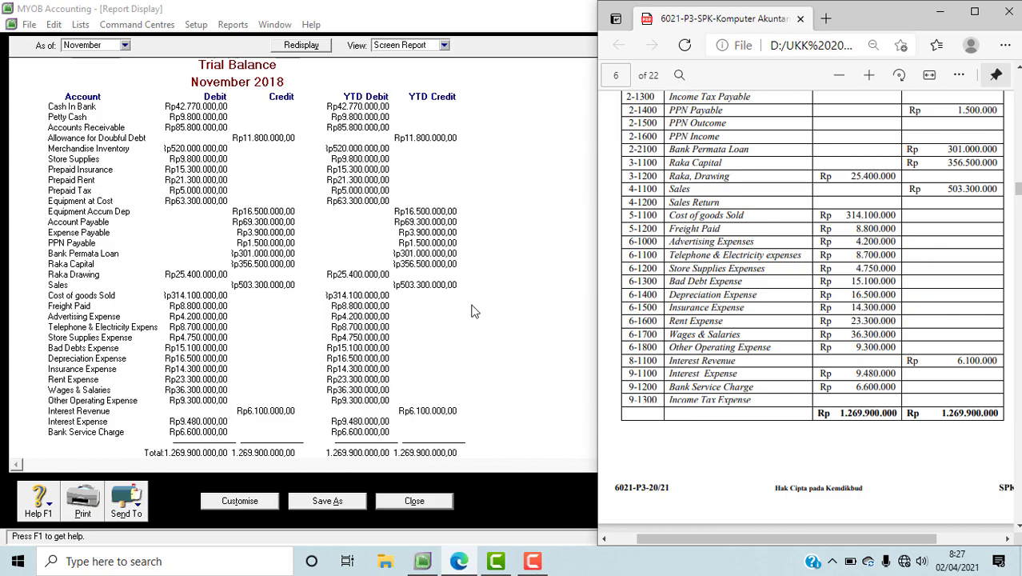
{"action": "scroll", "coordinate": [1000, 261], "scroll_direction": "up", "scroll_amount": 6}
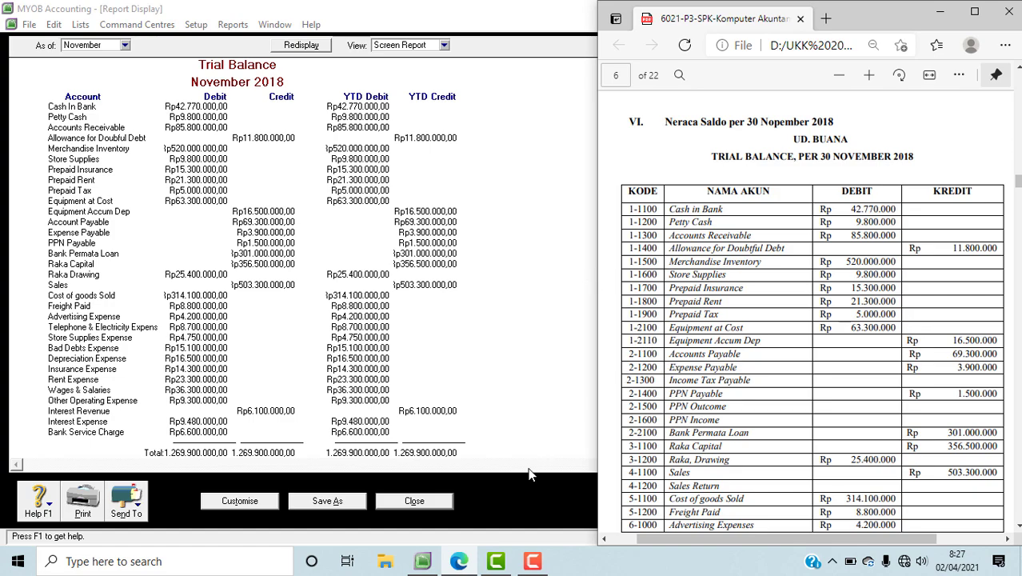
{"action": "left_click", "coordinate": [433, 499]}
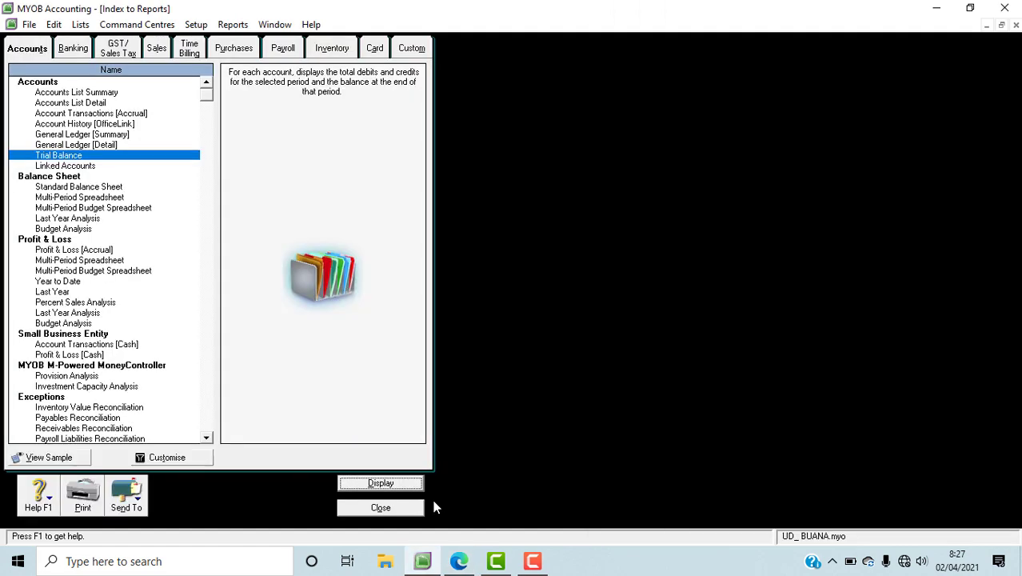
{"action": "left_click", "coordinate": [380, 510]}
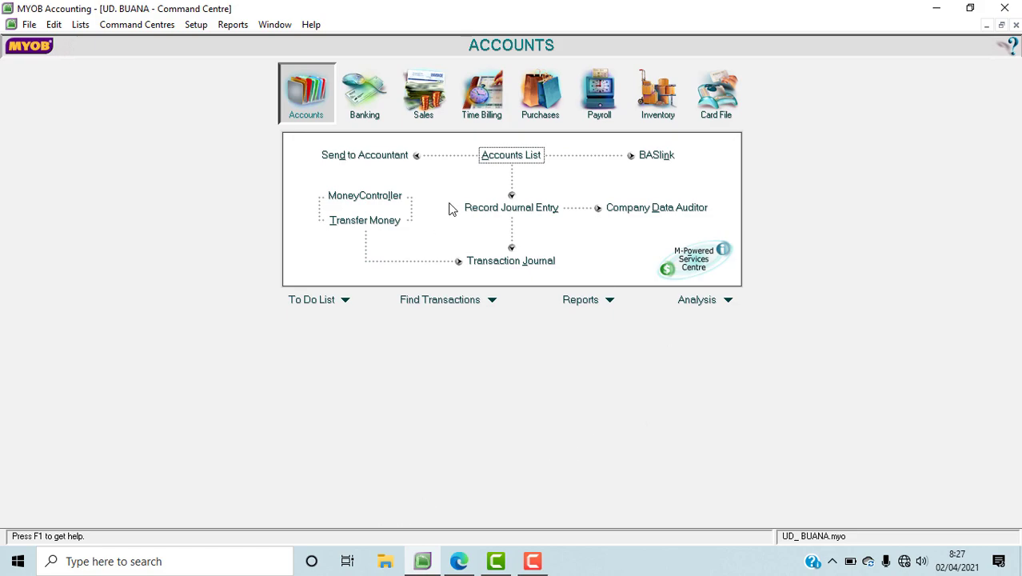
Open the accounts list to review the account balances
{"action": "left_click", "coordinate": [489, 157]}
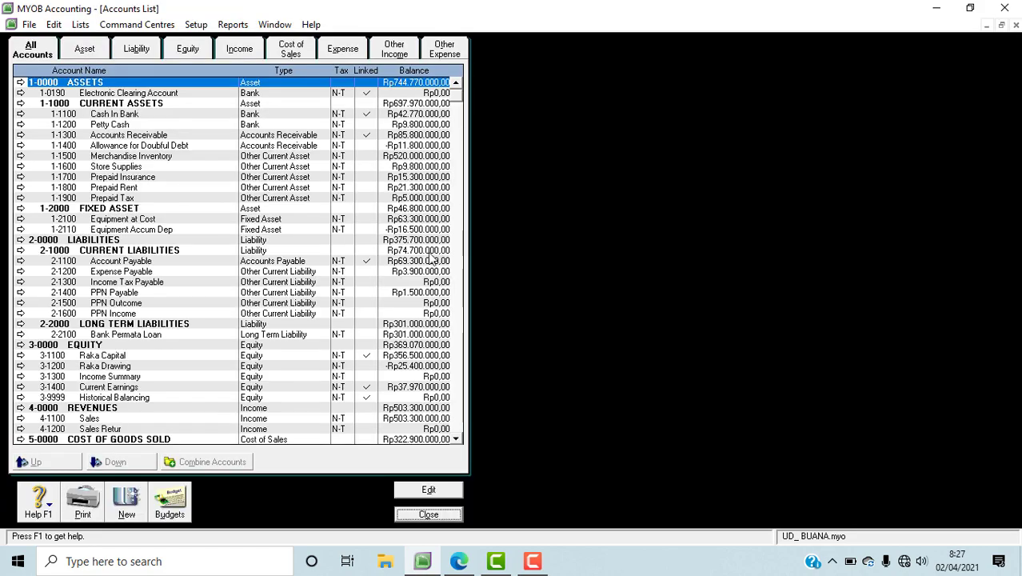